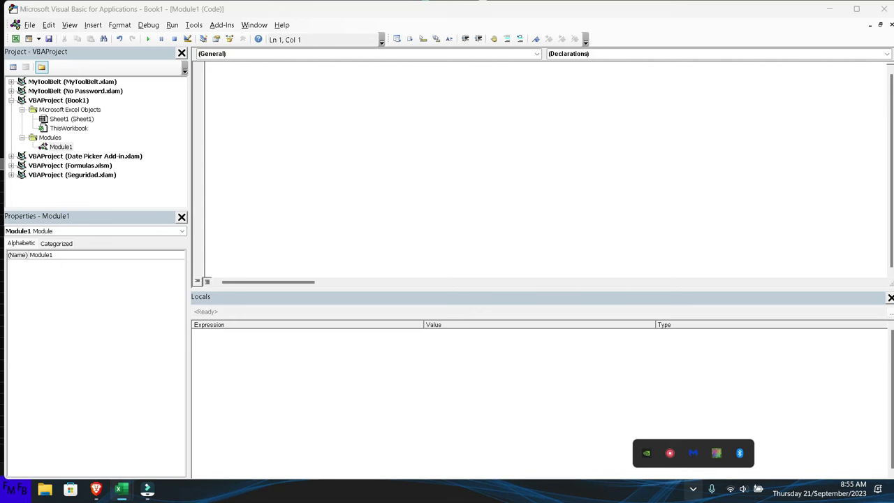
Create Sub sumc() and start answer = MsgBox with a prompt to choose multiple-option or single-column filtering
{"action": "type", "text": "sumc"}
{"action": "key", "text": "Return"}
{"action": "type", "text": "answer="}
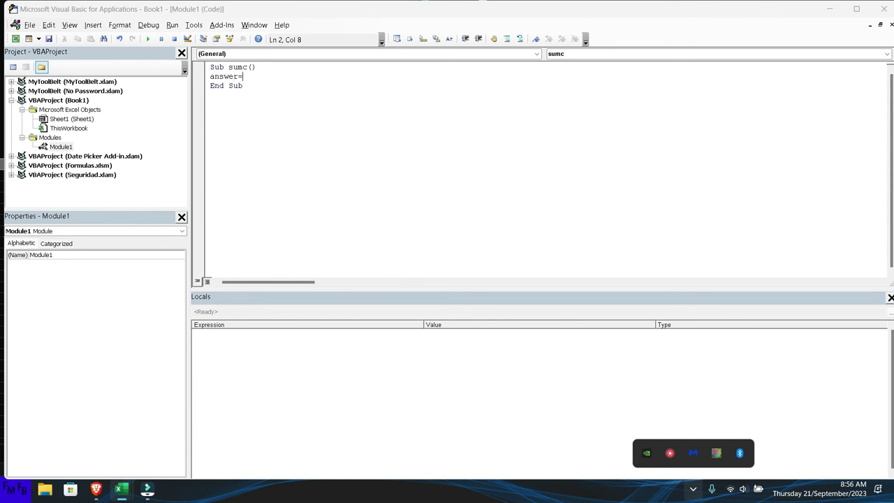
{"action": "type", "text": "msgbox("}
{"action": "type", "text": "\"Selec\""}
{"action": "key", "text": "Left"}
{"action": "type", "text": "Select yes "}
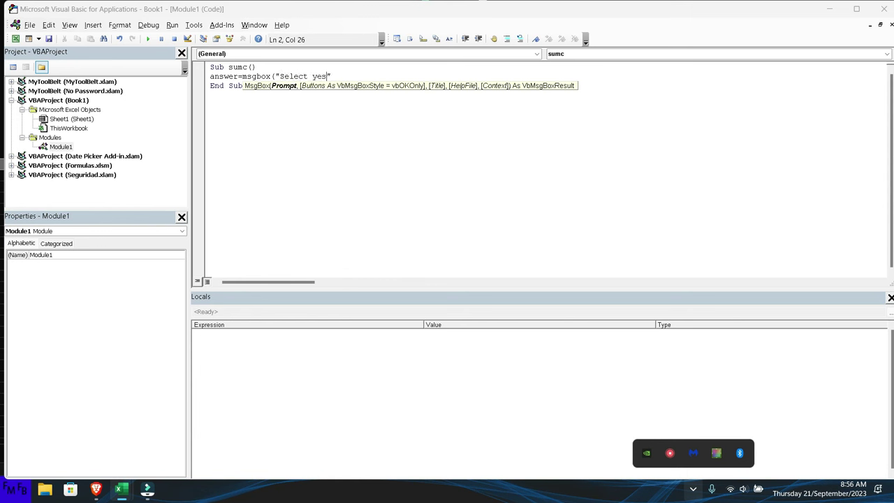
{"action": "type", "text": "if you want to filter multiple options in the same column or "}
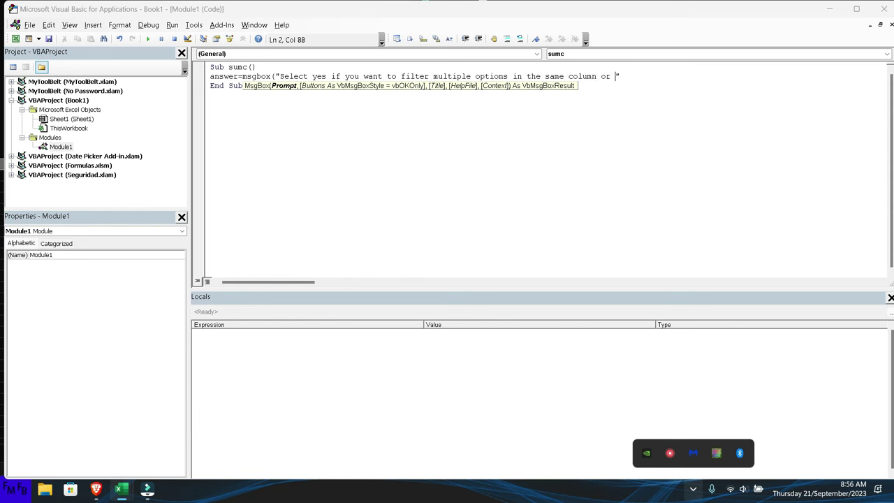
{"action": "type", "text": "No "}
{"action": "type", "text": "if "}
{"action": "type", "text": "you want to filter multiple colu"}
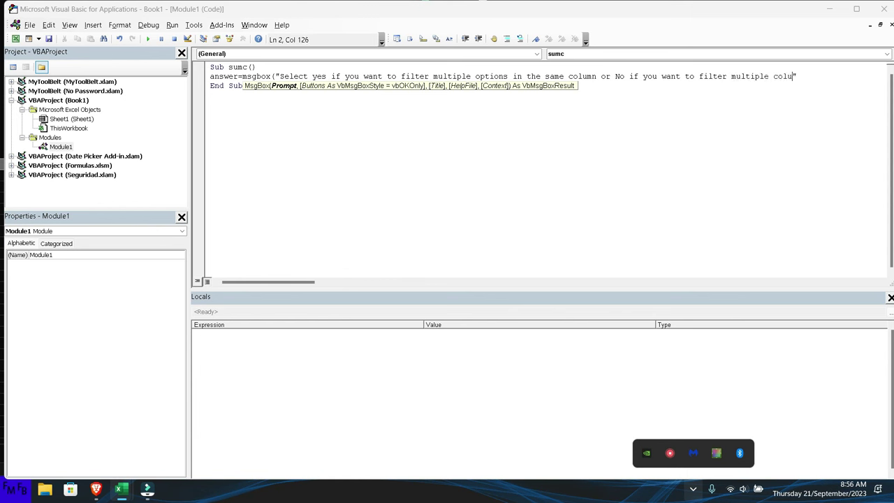
{"action": "type", "text": "mns\""}
{"action": "type", "text": ","}
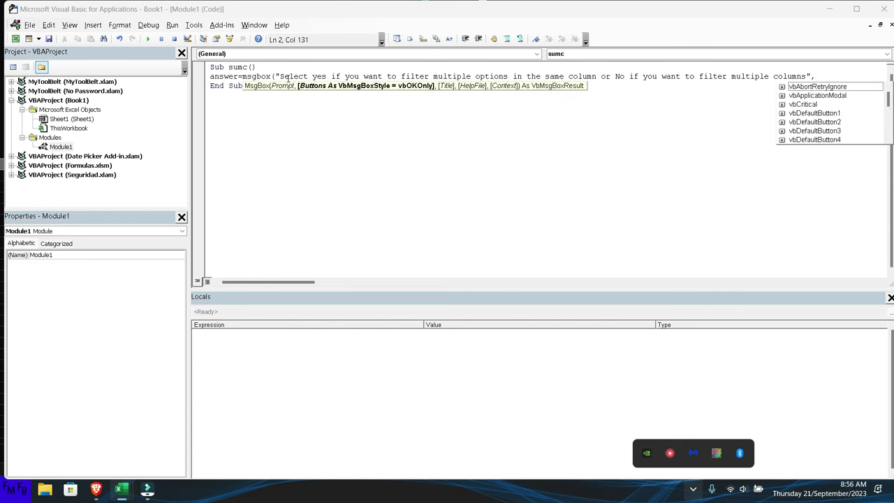
{"action": "type", "text": "vbYes"}
Give the MsgBox vbYesNo buttons and the title 'Single or Multiple columns filter'
{"action": "key", "text": "Tab"}
{"action": "type", "text": ","}
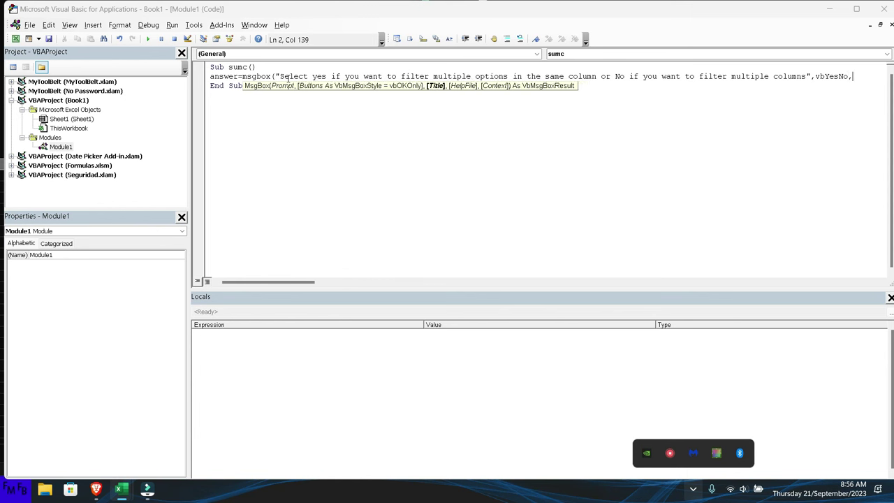
{"action": "type", "text": "\""}
{"action": "type", "text": "Sin"}
{"action": "type", "text": "gle or"}
{"action": "left_click", "coordinate": [717, 76]}
{"action": "left_click", "coordinate": [730, 76]}
{"action": "type", "text": "Multiple columns filter"}
{"action": "key", "text": "Right"}
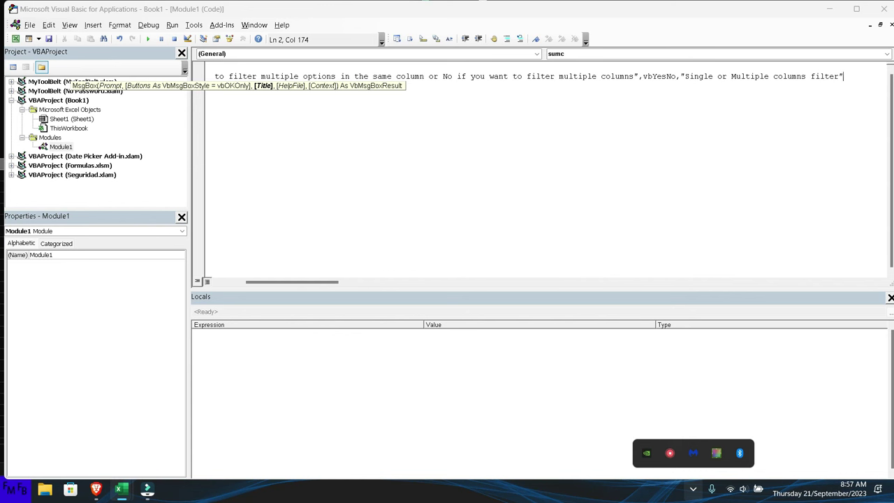
{"action": "type", "text": ")"}
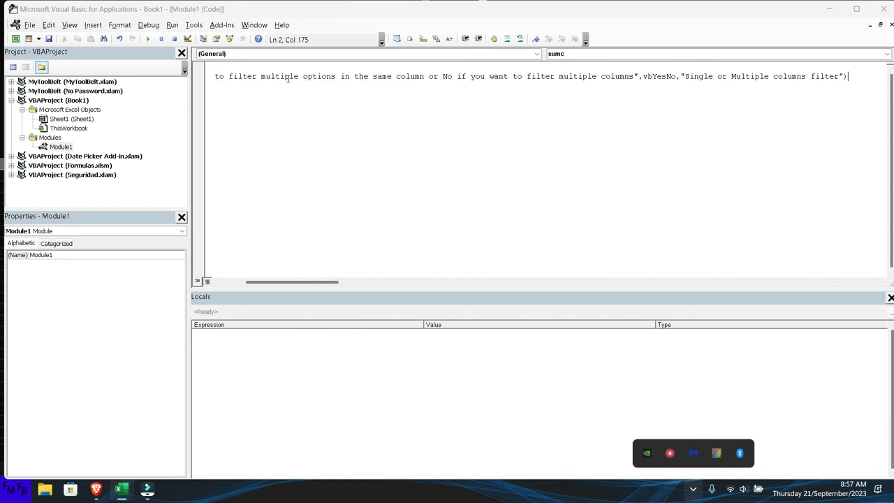
{"action": "key", "text": "Return"}
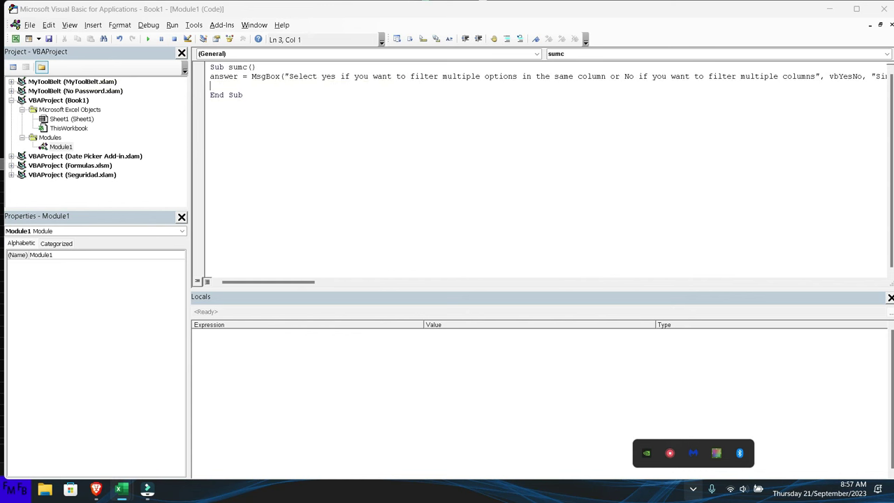
Add rng1 = InputBox titled 'Select the Range to place the result' with Type:=8
{"action": "type", "text": "rng1=inputbox(Title:=\"\""}
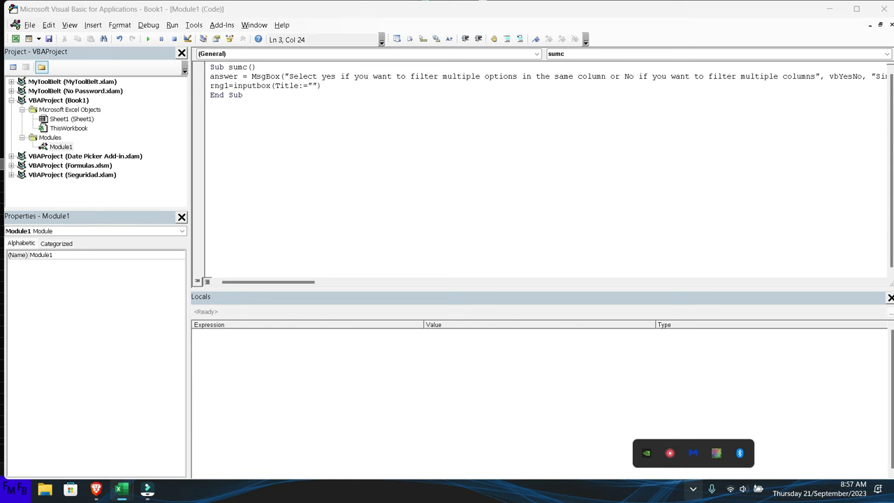
{"action": "type", "text": "Select the "}
{"action": "type", "text": "Range to place the resul"}
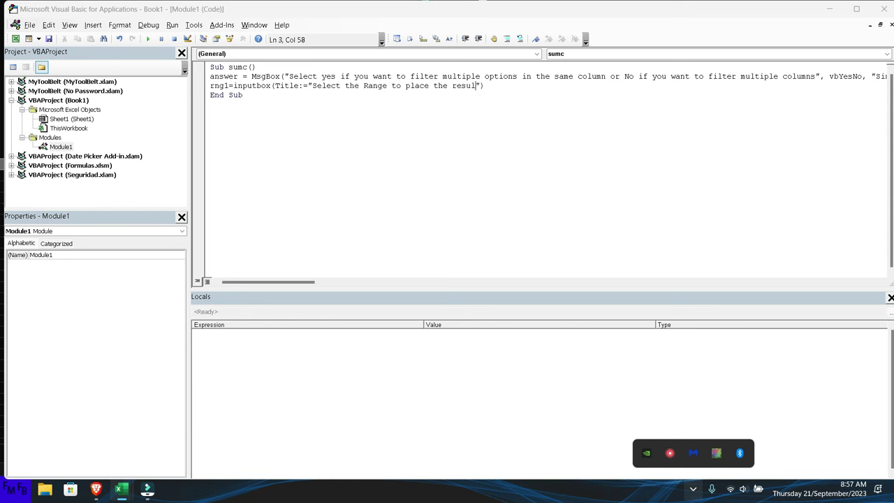
{"action": "type", "text": "t"}
{"action": "type", "text": ",Prompt"}
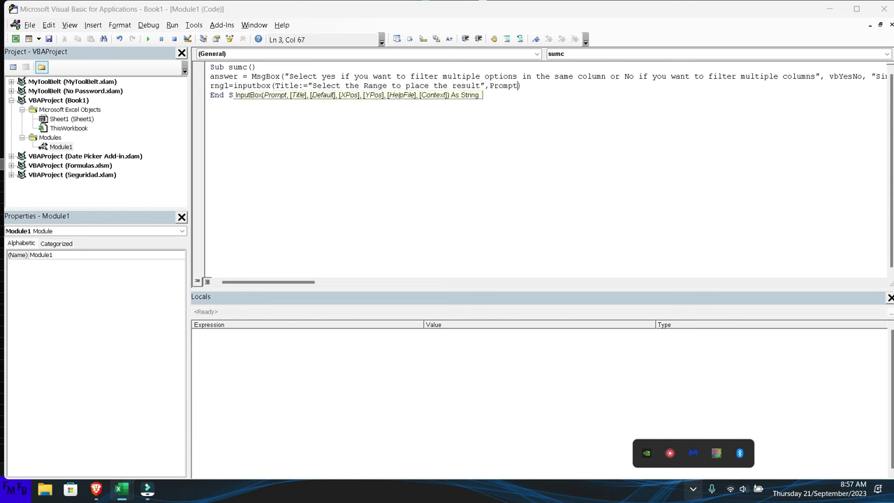
{"action": "type", "text": ":=\"\"Select Range to place the result"}
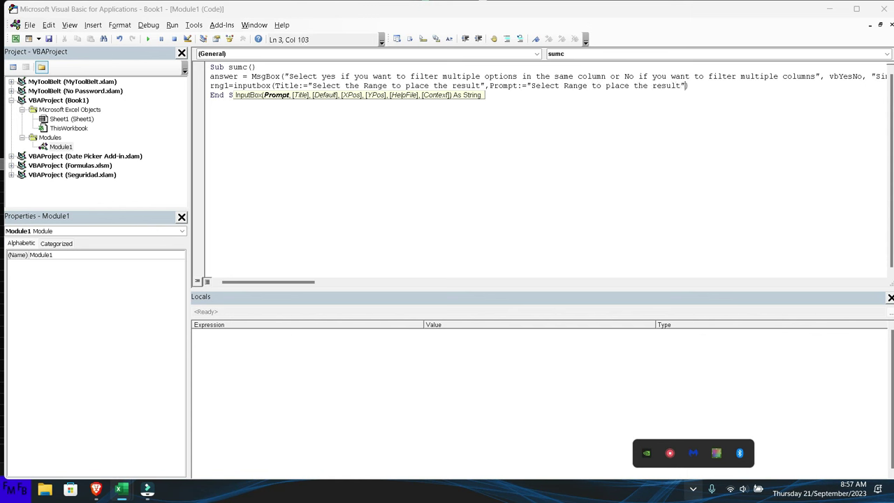
{"action": "type", "text": ",Ty"}
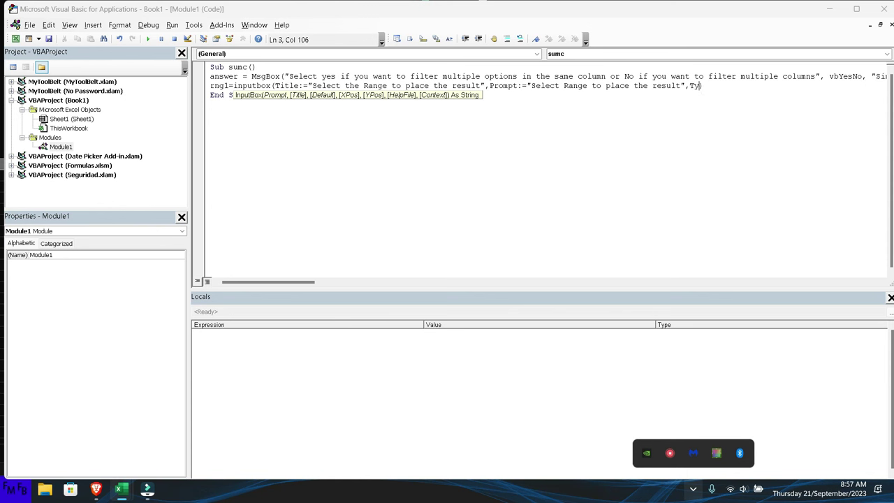
{"action": "type", "text": "pe:=8"}
{"action": "key", "text": "Right"}
{"action": "key", "text": "Return"}
Write If answer = vbYes Then, ElseIf answer = vbNo Then and End If, with rng2 under Yes
{"action": "type", "text": "if answer=vb"}
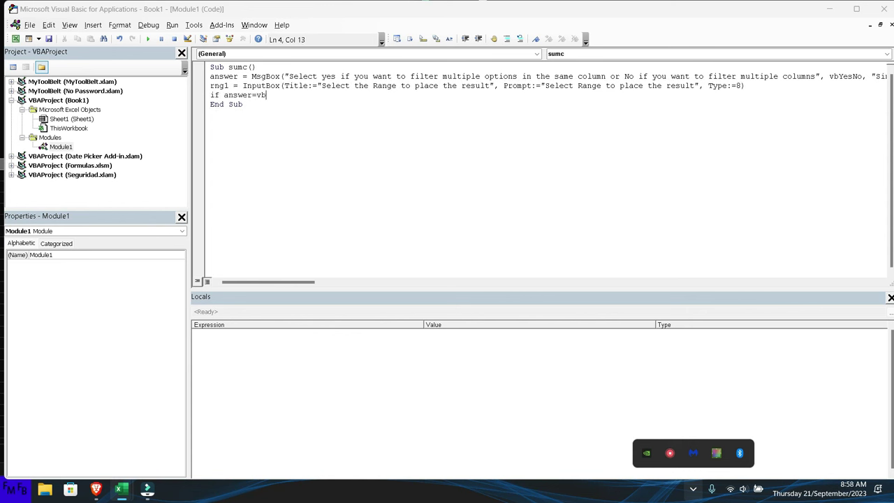
{"action": "type", "text": "yes then"}
{"action": "key", "text": "Return"}
{"action": "key", "text": "Return"}
{"action": "type", "text": "else"}
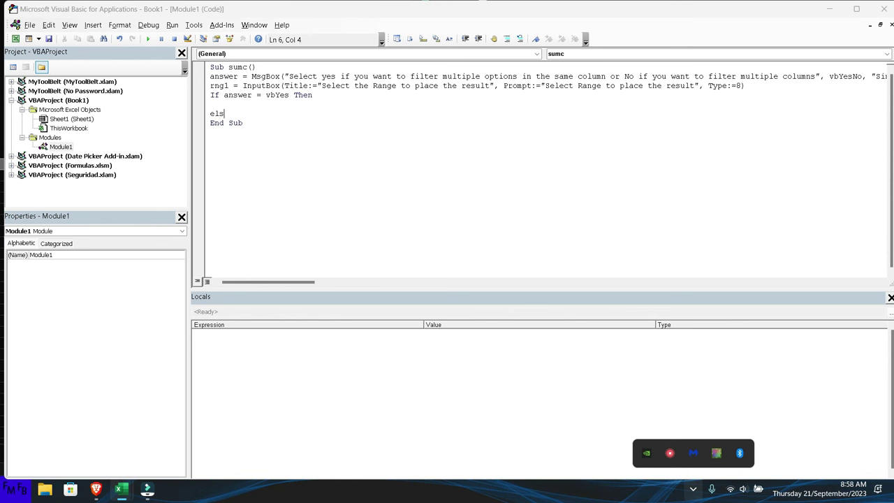
{"action": "key", "text": "BackSpace"}
{"action": "type", "text": "if answer="}
{"action": "type", "text": "vbno then"}
{"action": "key", "text": "Return"}
{"action": "key", "text": "Return"}
{"action": "type", "text": "end if"}
{"action": "key", "text": "Up"}
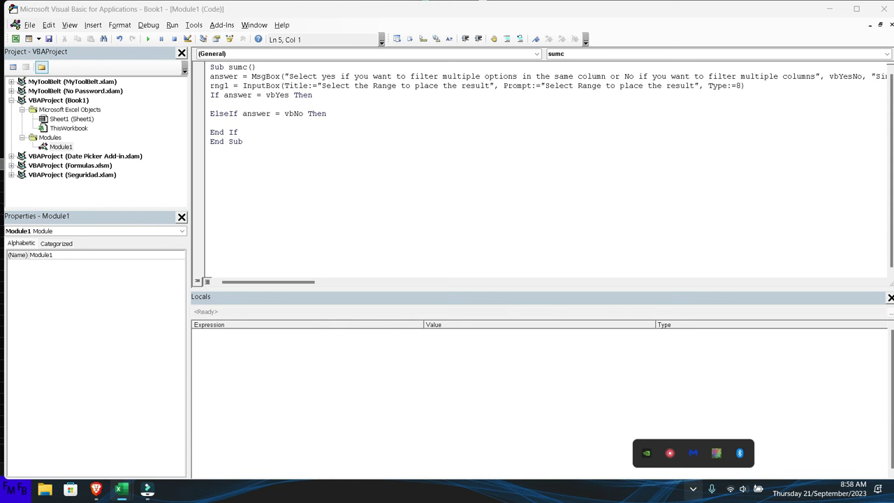
{"action": "type", "text": "rng"}
{"action": "type", "text": "2"}
Insert a Dim line below Sub sumc() declaring rng1, rng2, rng3 and valor As Range
{"action": "key", "text": "Up"}
{"action": "key", "text": "Up"}
{"action": "key", "text": "Up"}
{"action": "key", "text": "Up"}
{"action": "key", "text": "Right"}
{"action": "key", "text": "Right"}
{"action": "key", "text": "Right"}
{"action": "key", "text": "Right"}
{"action": "key", "text": "Right"}
{"action": "key", "text": "Right"}
{"action": "key", "text": "Return"}
{"action": "type", "text": "dim rng1"}
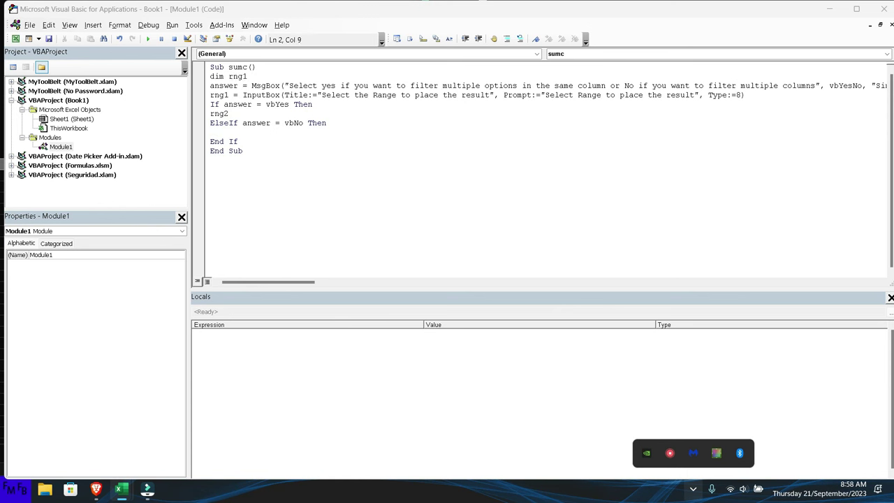
{"action": "type", "text": " as "}
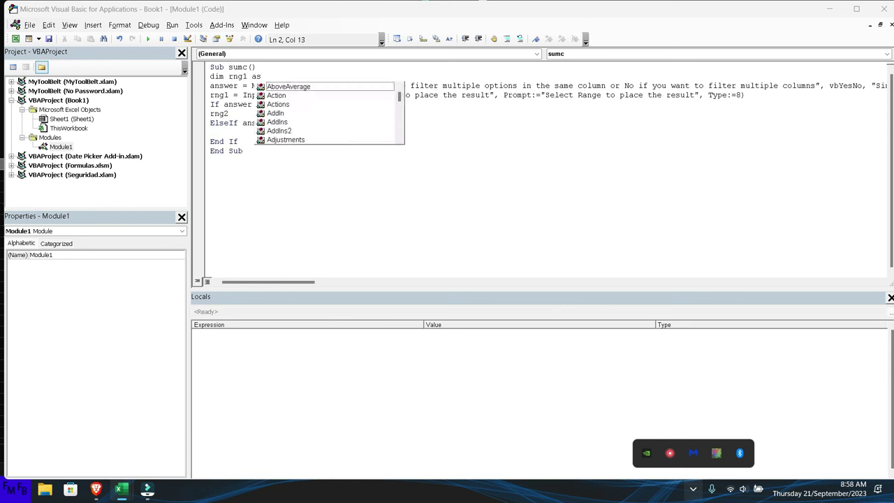
{"action": "type", "text": "Range, rng2 a"}
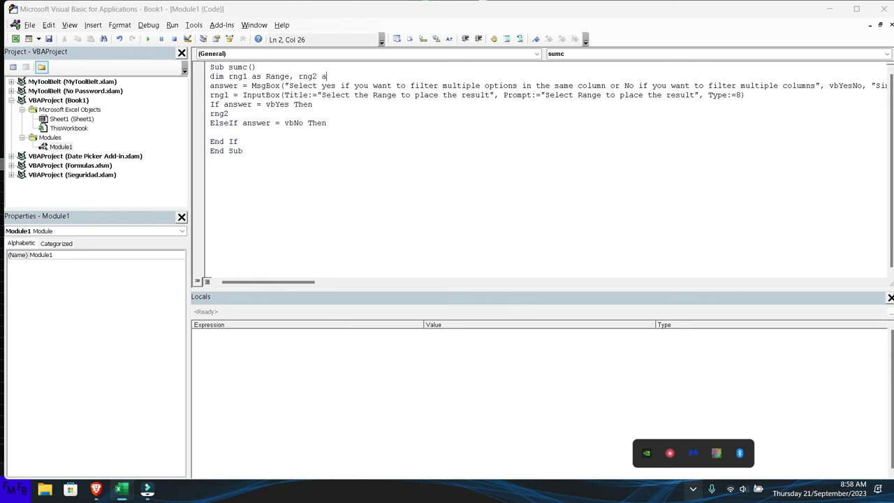
{"action": "type", "text": "s range"}
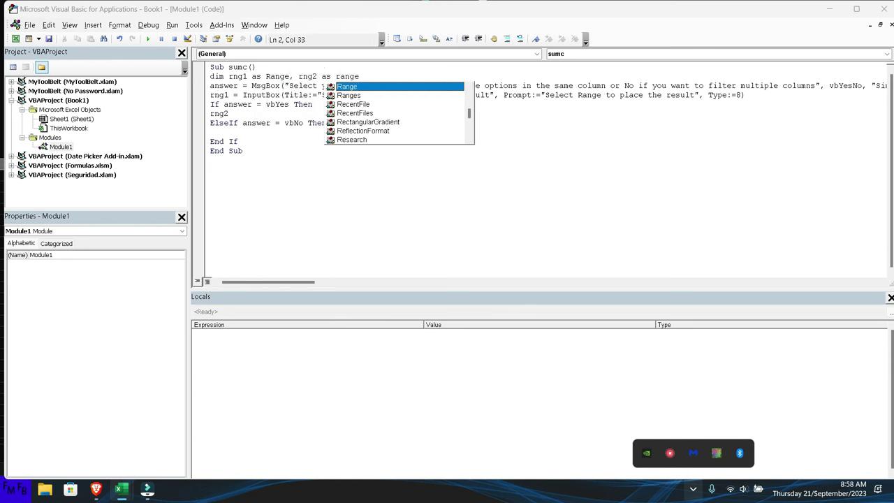
{"action": "type", "text": ", rn"}
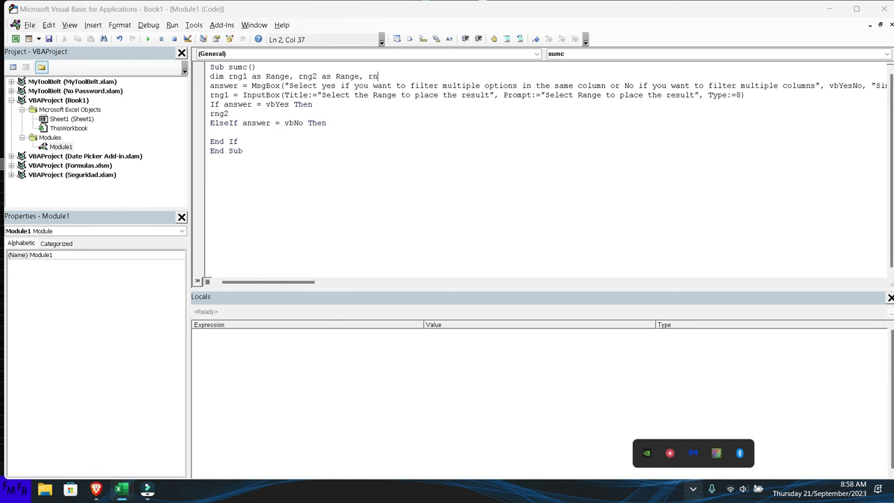
{"action": "type", "text": "g3 as "}
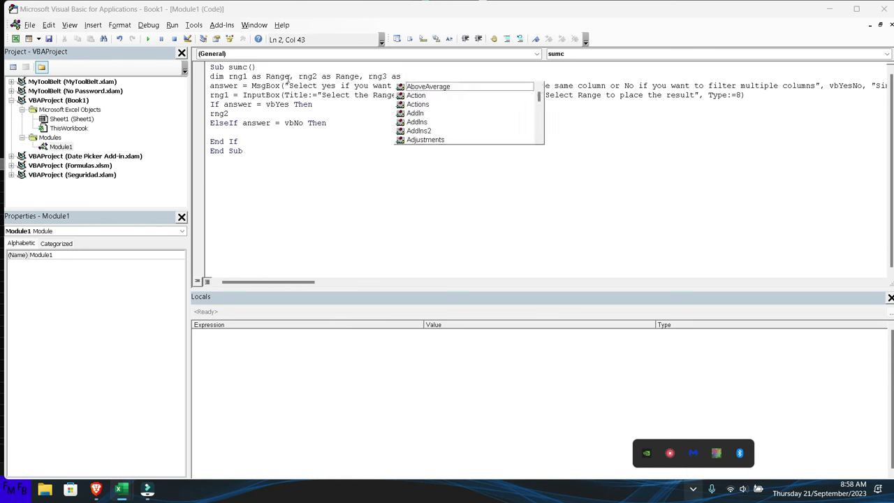
{"action": "type", "text": "range"}
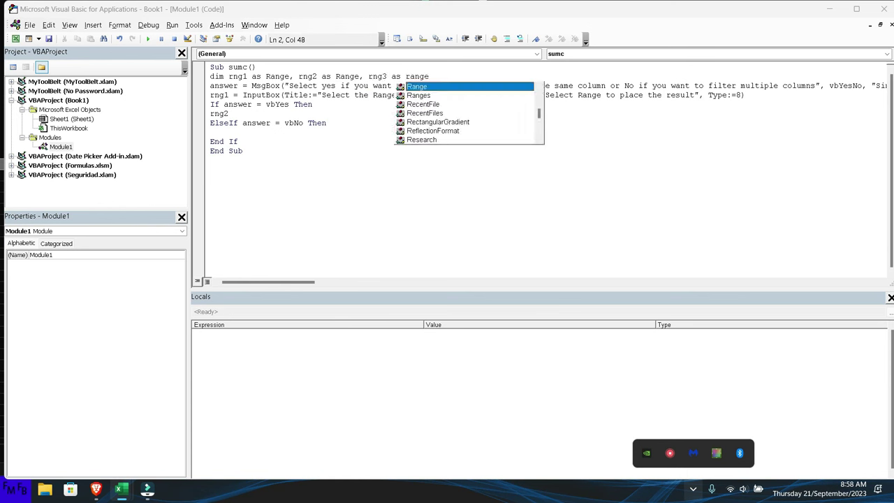
{"action": "type", "text": "Range, valor as range"}
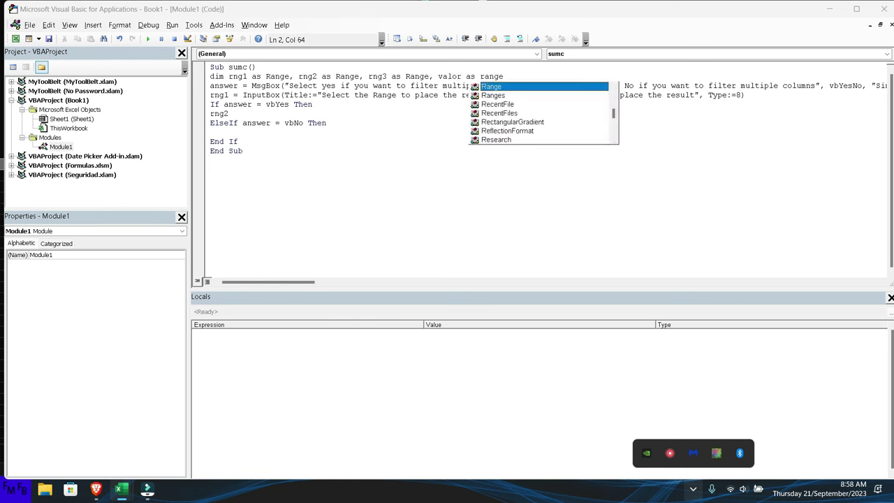
Finish the declarations and prefix the rng1 InputBox line with Set
{"action": "key", "text": "Escape"}
{"action": "key", "text": "Down"}
Turn the Yes-branch rng2 line into set rng2 = InputBox()
{"action": "key", "text": "Down"}
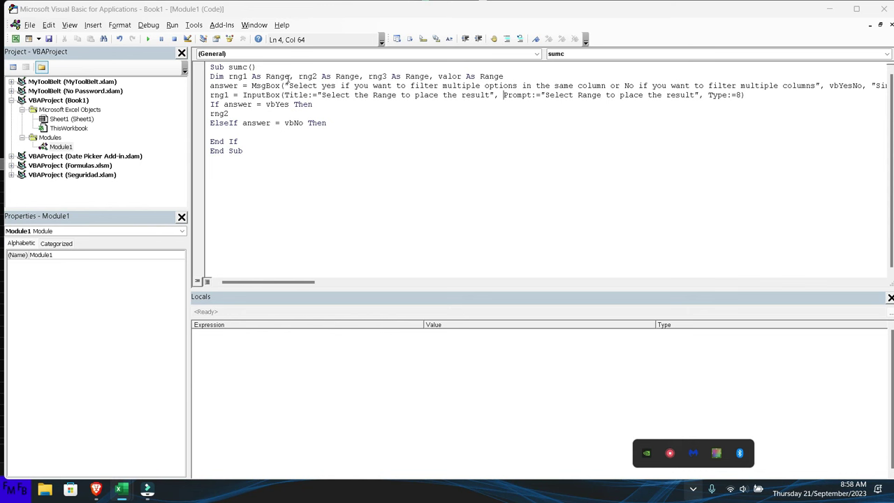
{"action": "key", "text": "Home"}
{"action": "type", "text": "Set"}
{"action": "key", "text": "Down"}
{"action": "left_click", "coordinate": [229, 113]}
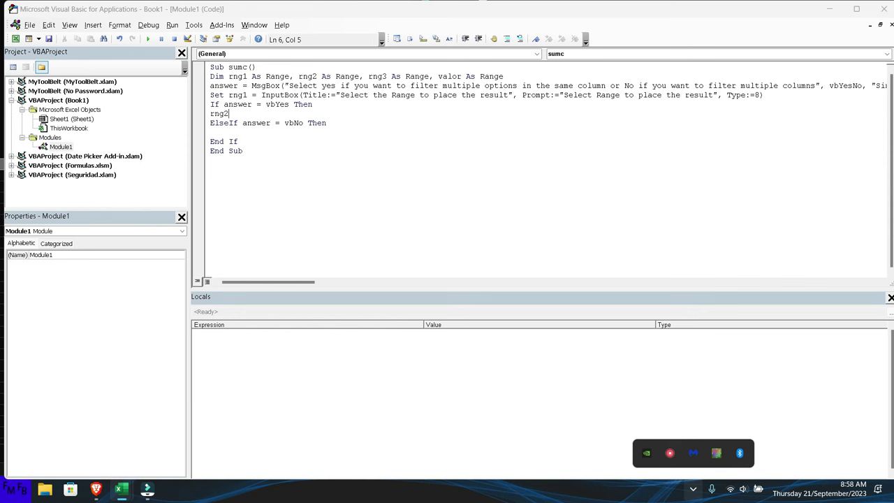
{"action": "key", "text": "Home"}
{"action": "type", "text": "set rng2"}
{"action": "type", "text": "="}
{"action": "type", "text": "input"}
{"action": "type", "text": "box()"}
Fill the rng2 InputBox with a range-to-filter title, prompt 'Select a range to filter' and Type:=8
{"action": "key", "text": "Left"}
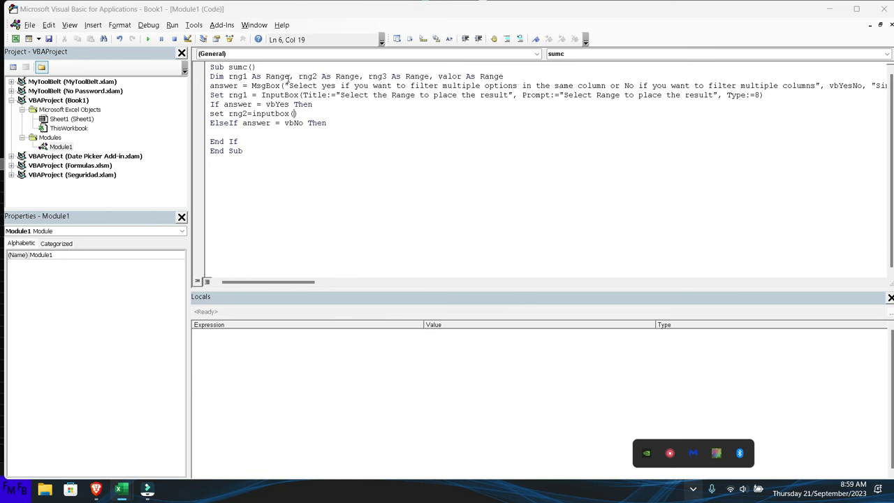
{"action": "type", "text": "Title="}
{"action": "key", "text": "BackSpace"}
{"action": "type", "text": ":="}
{"action": "type", "text": "\"S"}
{"action": "type", "text": "elect range to filter\""}
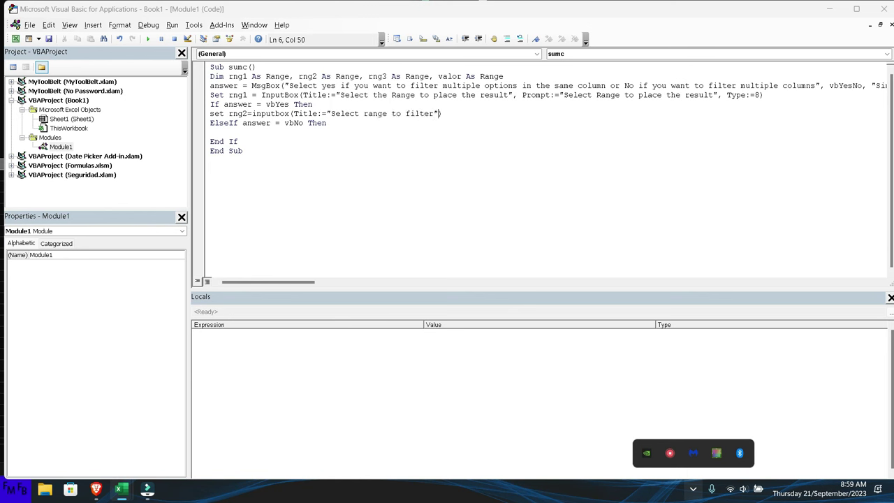
{"action": "type", "text": ",Prompt:=\"\""}
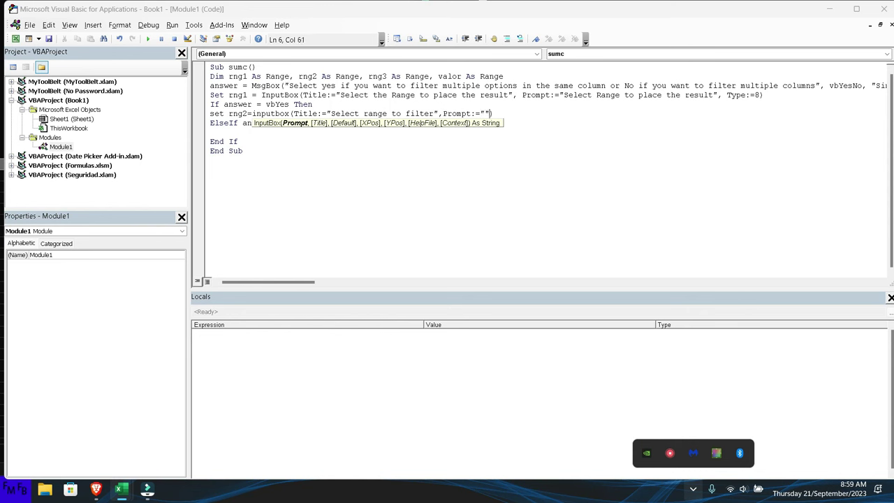
{"action": "key", "text": "Left"}
{"action": "type", "text": "Select a ran"}
{"action": "type", "text": "ge to filter"}
{"action": "key", "text": "Right"}
{"action": "type", "text": ",Type:=8"}
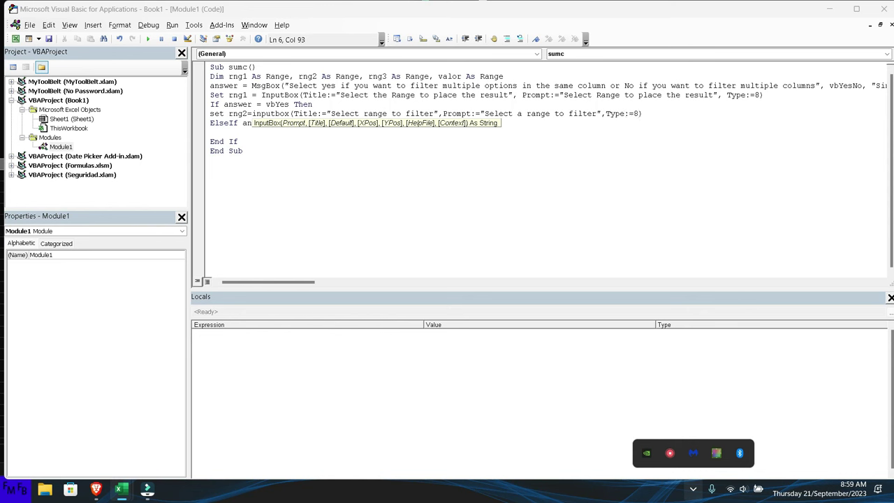
Start a Set valor = InputBox line titled 'Select a value to filter by'
{"action": "key", "text": "Escape"}
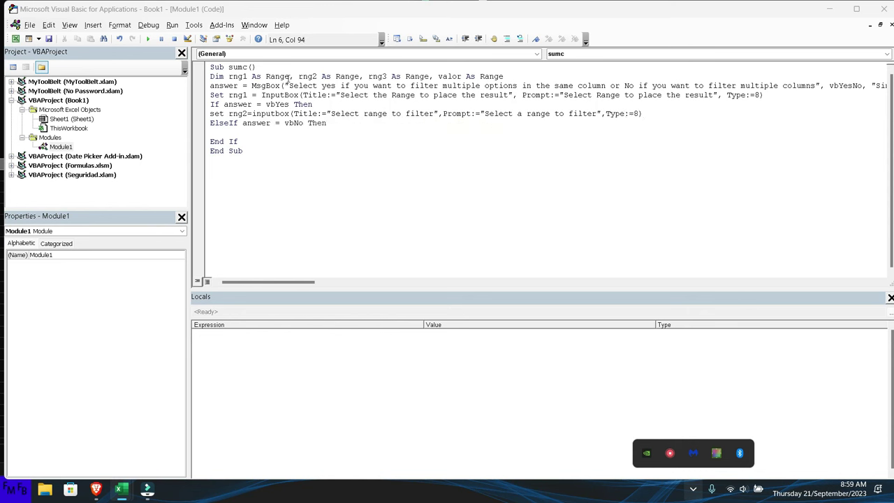
{"action": "key", "text": "Return"}
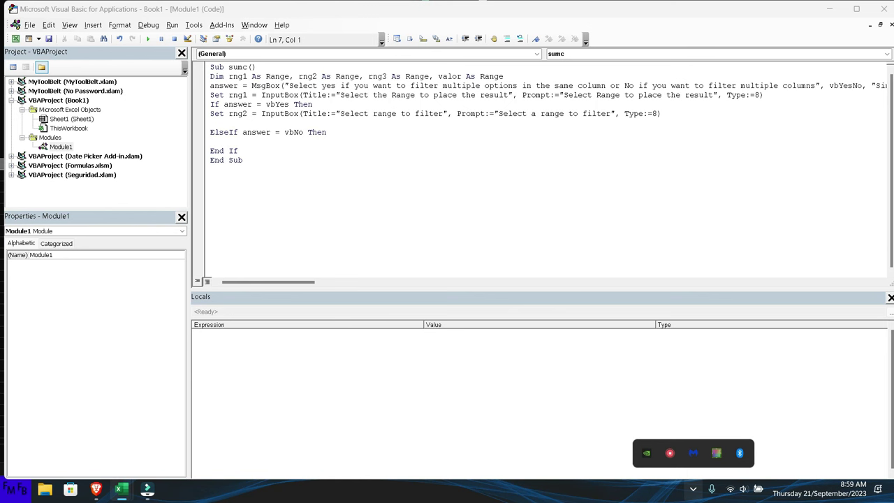
{"action": "type", "text": "set valor"}
{"action": "type", "text": "=input"}
{"action": "type", "text": "box("}
{"action": "type", "text": "Title:="}
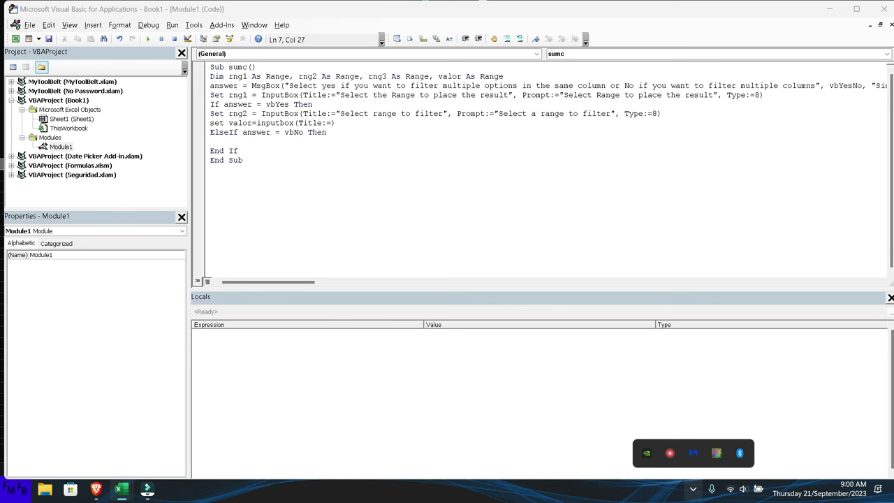
{"action": "type", "text": "\"\""}
{"action": "type", "text": "Select a value to fi"}
{"action": "type", "text": "lter by"}
Complete the valor InputBox with prompt 'Select a value to filter by' and Type:=8
{"action": "key", "text": "Right"}
{"action": "type", "text": ","}
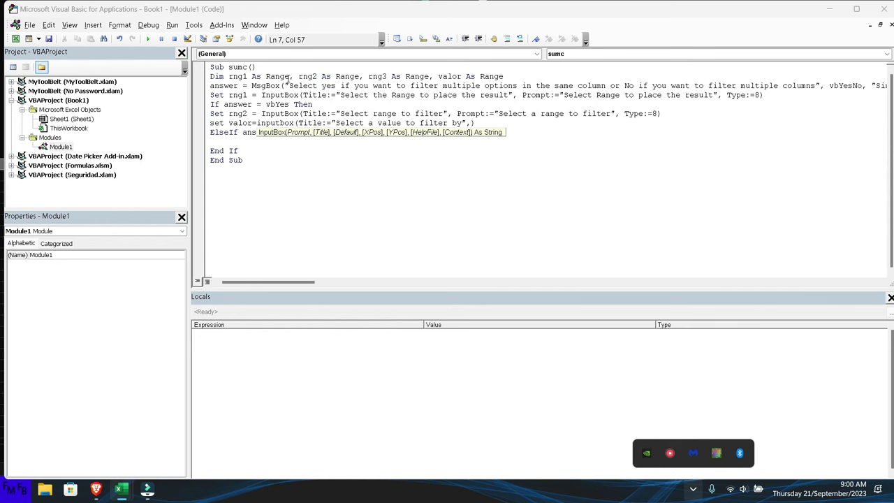
{"action": "type", "text": "Prompt:=\"Select a value to filter by"}
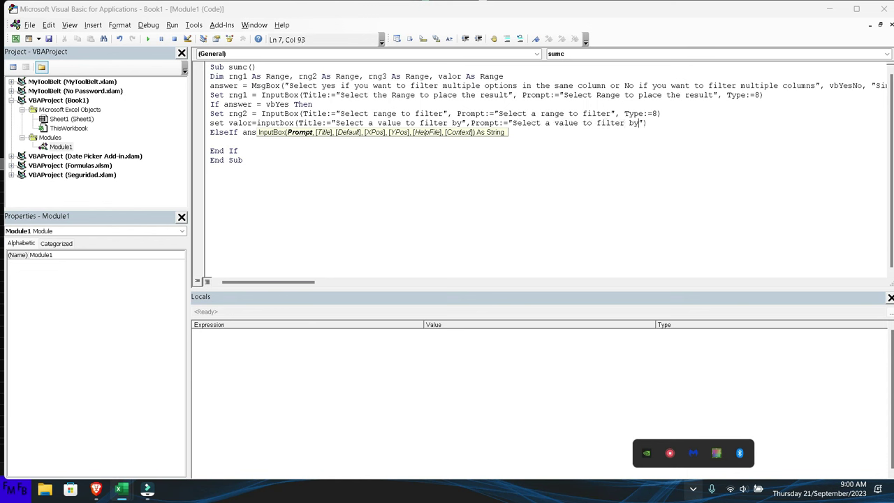
{"action": "key", "text": "Right"}
{"action": "type", "text": ","}
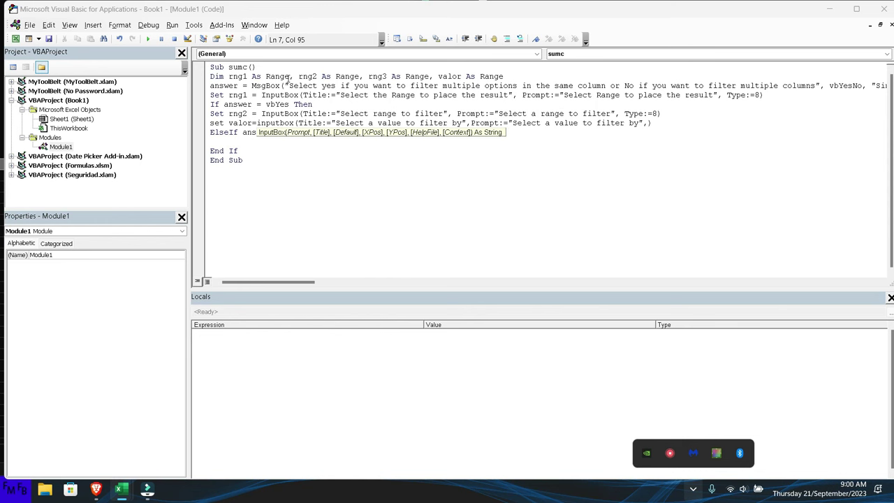
{"action": "type", "text": "Type:=8"}
{"action": "type", "text": ")"}
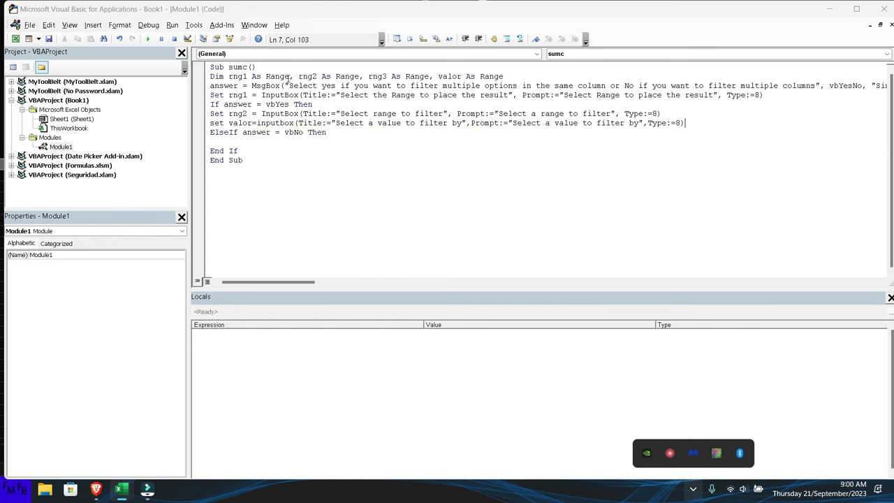
Begin a new form= line below the valor line
{"action": "key", "text": "Return"}
{"action": "type", "text": "form"}
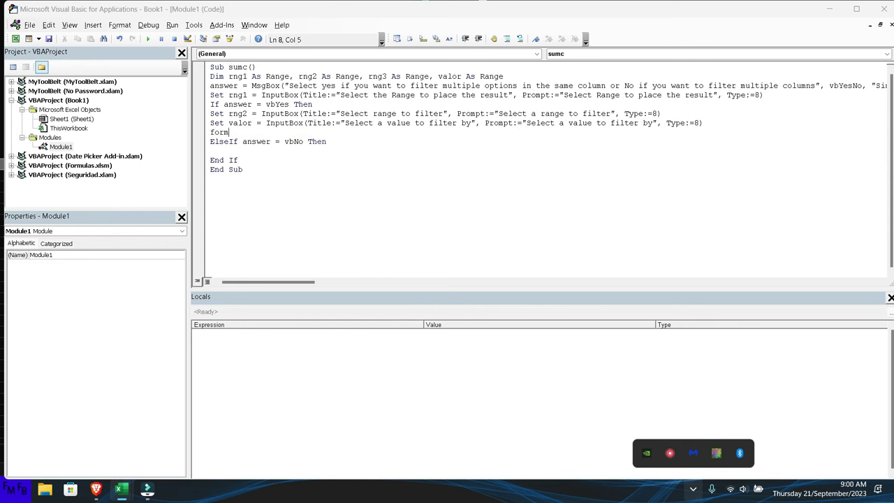
{"action": "type", "text": "="}
{"action": "left_click", "coordinate": [211, 132]}
Comment out the form= line and add a 'Spanish formula comment above it
{"action": "type", "text": "'"}
{"action": "left_click", "coordinate": [239, 132]}
{"action": "left_click", "coordinate": [211, 132]}
{"action": "key", "text": "Return"}
{"action": "type", "text": "'Spanish formula"}
Draft sumaproducto(sumar.si.conjunto(" & ")) after the commented form=
{"action": "left_click", "coordinate": [238, 141]}
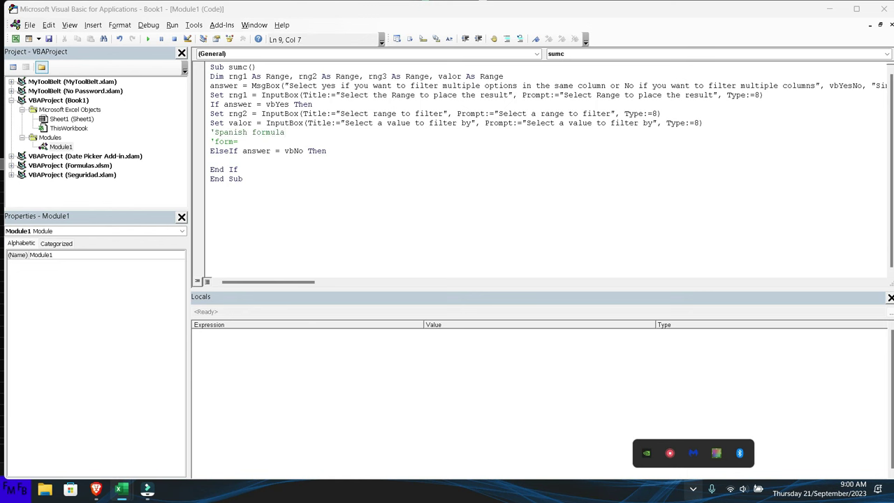
{"action": "type", "text": "sumap"}
{"action": "type", "text": "roduct"}
{"action": "type", "text": "o("}
{"action": "type", "text": "sumar"}
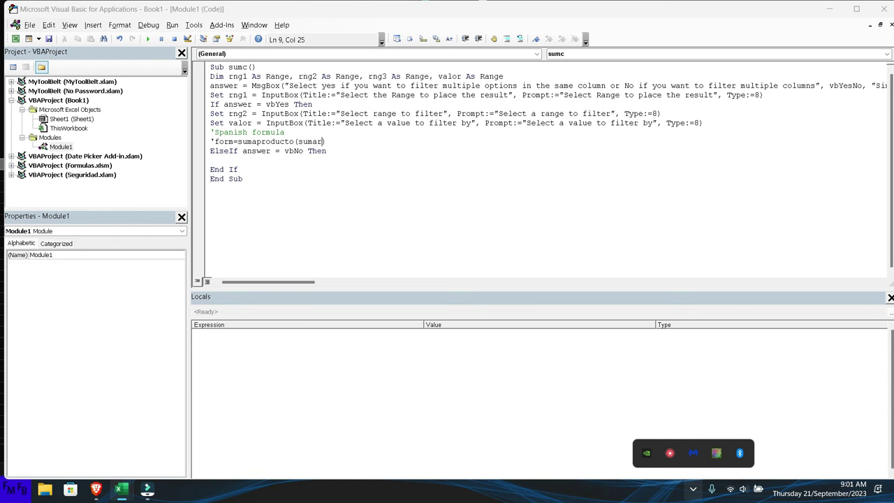
{"action": "type", "text": ".si.conjunto"}
{"action": "type", "text": "()"}
{"action": "type", "text": "\""}
{"action": "type", "text": " &"}
{"action": "left_click", "coordinate": [313, 104]}
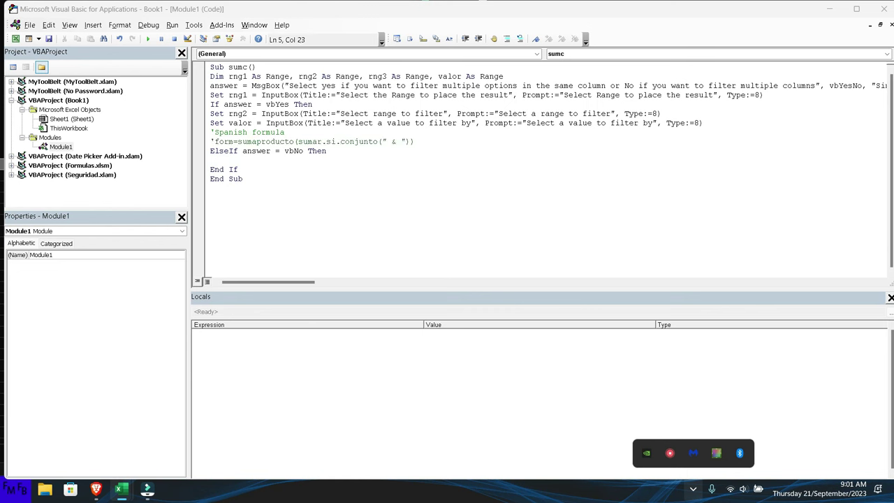
Under the vbYes condition, add Set rng3 = InputBox with title and prompt 'Select a range with the values to add'
{"action": "key", "text": "Return"}
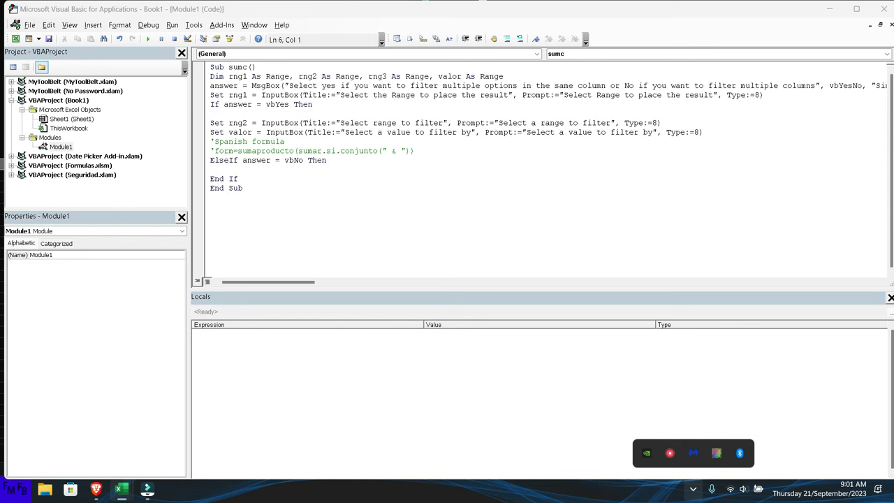
{"action": "type", "text": "set rng3="}
{"action": "type", "text": "inputbox()"}
{"action": "key", "text": "Left"}
{"action": "type", "text": "\"\""}
{"action": "key", "text": "BackSpace"}
{"action": "key", "text": "BackSpace"}
{"action": "type", "text": "title:=\"S\""}
{"action": "key", "text": "Left"}
{"action": "type", "text": "Select a range with the values to add\""}
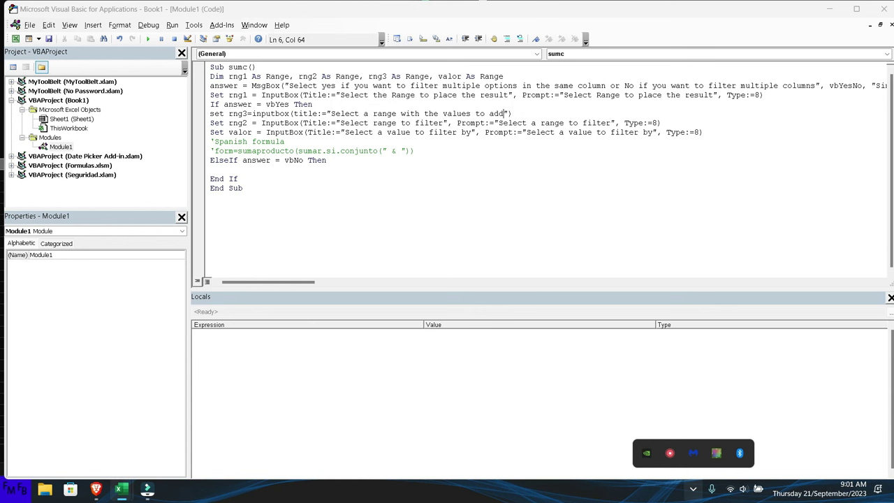
{"action": "type", "text": ",Prompt"}
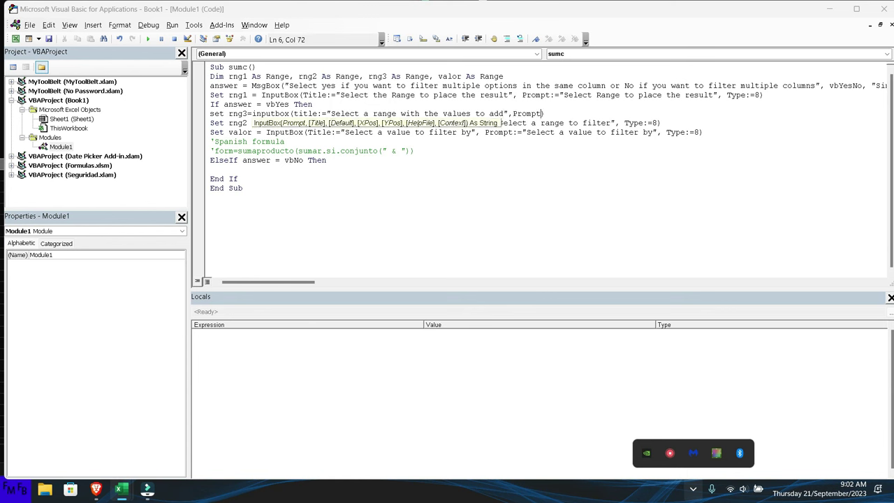
{"action": "type", "text": ":=\""}
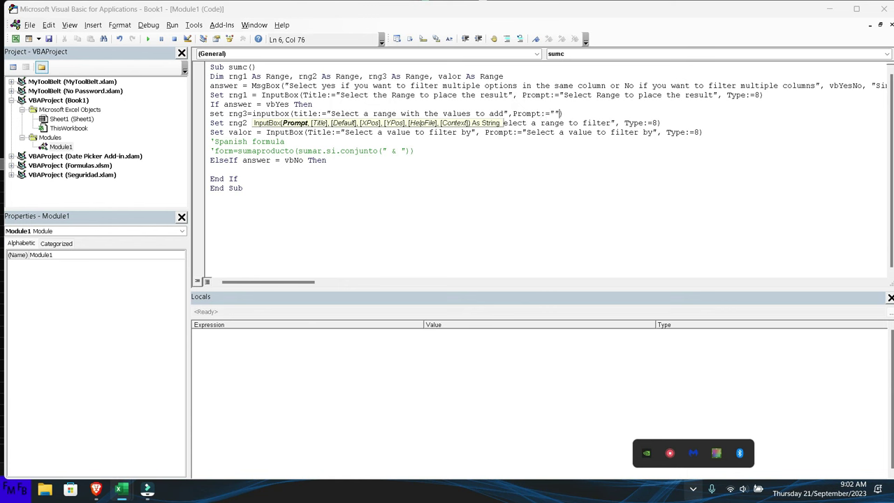
{"action": "type", "text": "Select"}
{"action": "type", "text": " a range with the values to add\""}
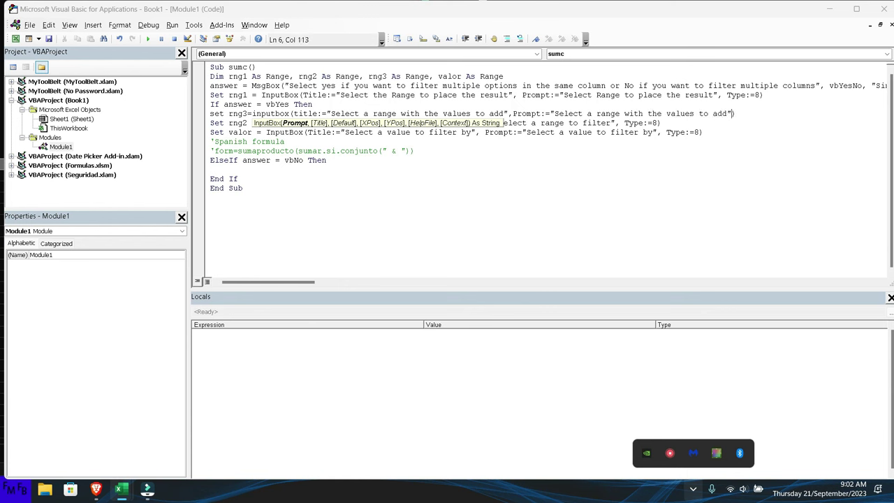
{"action": "type", "text": ",Ty"}
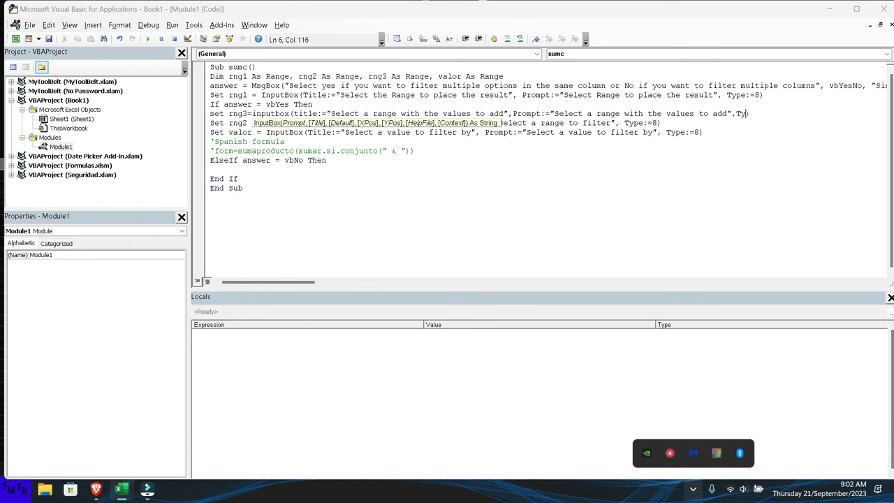
{"action": "type", "text": "pe:=8"}
{"action": "key", "text": "Down"}
{"action": "key", "text": "Down"}
{"action": "key", "text": "Down"}
{"action": "key", "text": "Down"}
{"action": "key", "text": "Left"}
{"action": "key", "text": "Left"}
{"action": "key", "text": "Left"}
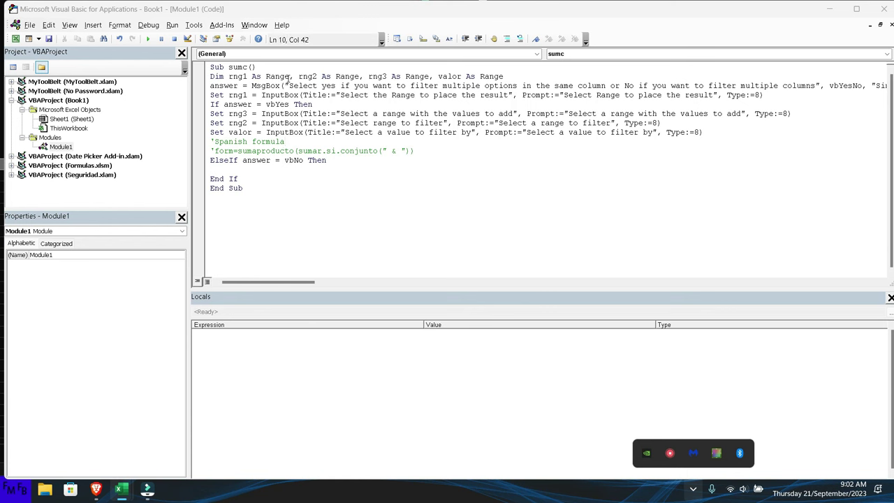
Concatenate rng3, rng2 and valor into the Spanish formula string with & "," & separators
{"action": "type", "text": "rng3,"}
{"action": "key", "text": "BackSpace"}
{"action": "type", "text": "&"}
{"action": "key", "text": "Right"}
{"action": "type", "text": ",\"\""}
{"action": "key", "text": "Left"}
{"action": "type", "text": "&"}
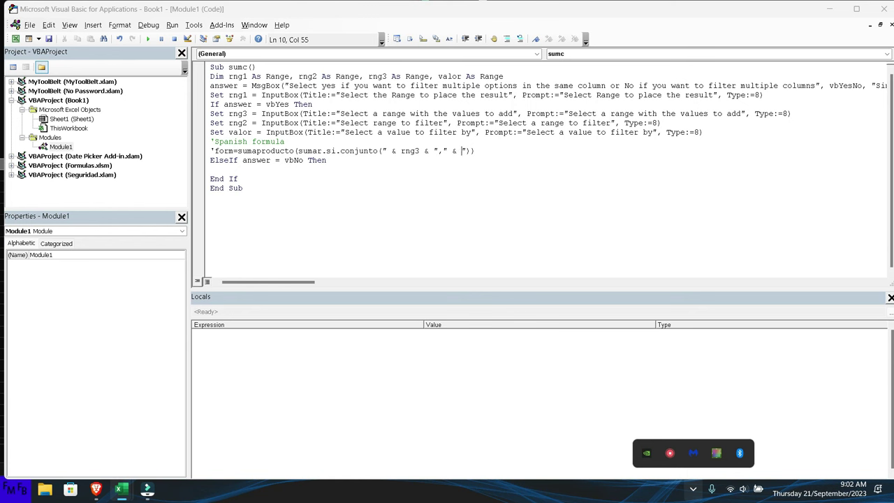
{"action": "type", "text": "rng"}
{"action": "type", "text": "& \""}
{"action": "type", "text": ","}
{"action": "type", "text": "\" "}
{"action": "type", "text": "& "}
{"action": "type", "text": "valor"}
{"action": "type", "text": "&"}
Add a form = SumProduct(SumIfs()) line below the formula comment
{"action": "left_click", "coordinate": [573, 151]}
{"action": "key", "text": "Return"}
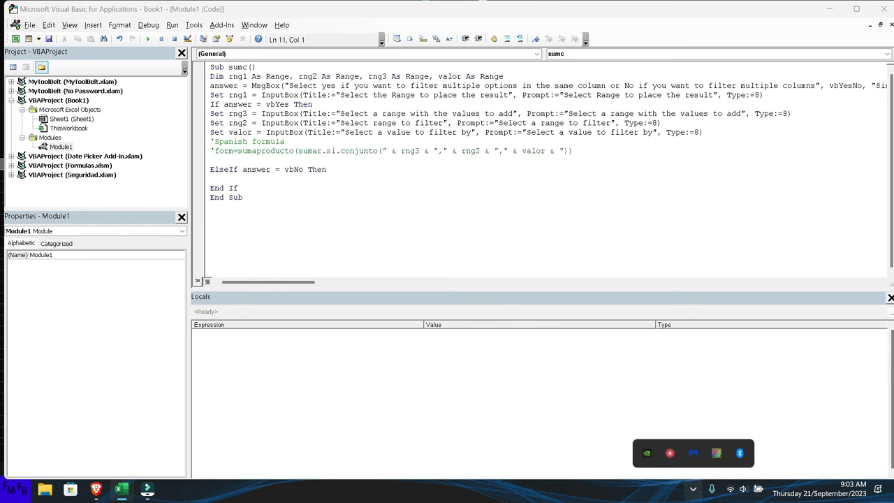
{"action": "type", "text": "form"}
{"action": "type", "text": "s"}
{"action": "type", "text": "umprodu"}
{"action": "type", "text": "ct()"}
{"action": "type", "text": "sumifs("}
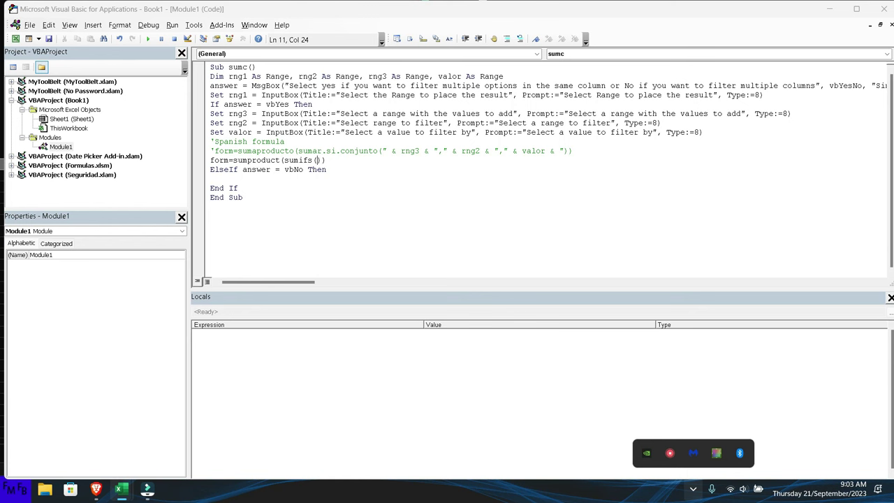
{"action": "key", "text": "Up"}
{"action": "key", "text": "Up"}
{"action": "key", "text": "Up"}
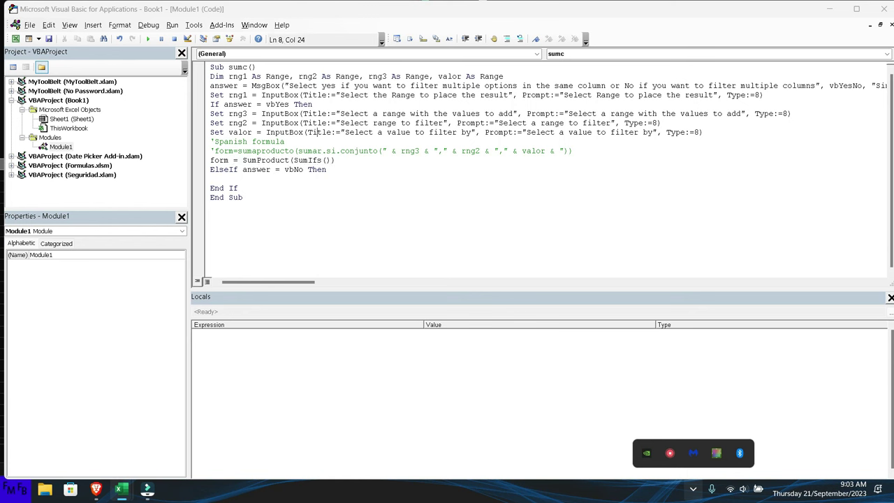
Append .address to rng3, rng2 and valor in the Spanish formula
{"action": "key", "text": "Down"}
{"action": "key", "text": "Down"}
{"action": "key", "text": "ctrl+Right"}
{"action": "key", "text": "ctrl+Right"}
{"action": "key", "text": "ctrl+Right"}
{"action": "key", "text": "ctrl+Right"}
{"action": "key", "text": "ctrl+Right"}
{"action": "key", "text": "ctrl+Right"}
{"action": "key", "text": "Right"}
{"action": "key", "text": "Right"}
{"action": "key", "text": "Right"}
{"action": "type", "text": ".address"}
{"action": "key", "text": "ctrl+shift+Left"}
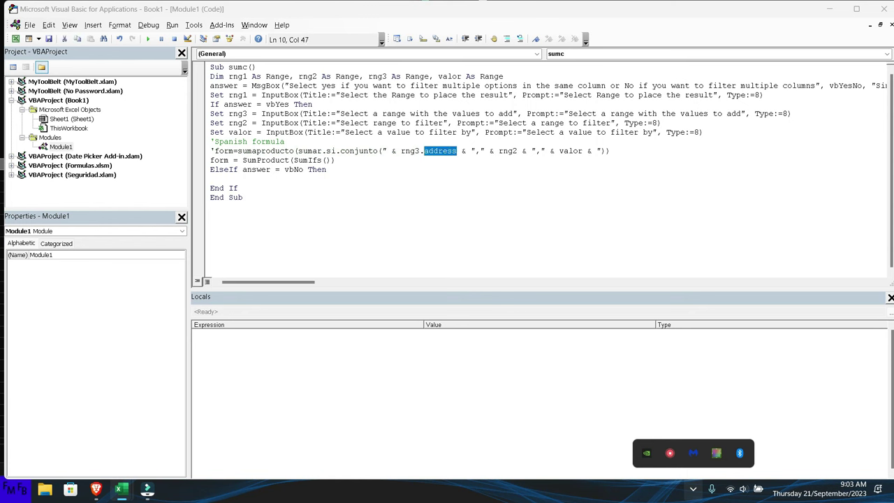
{"action": "key", "text": "ctrl+Right"}
{"action": "key", "text": "ctrl+Right"}
{"action": "key", "text": "ctrl+Right"}
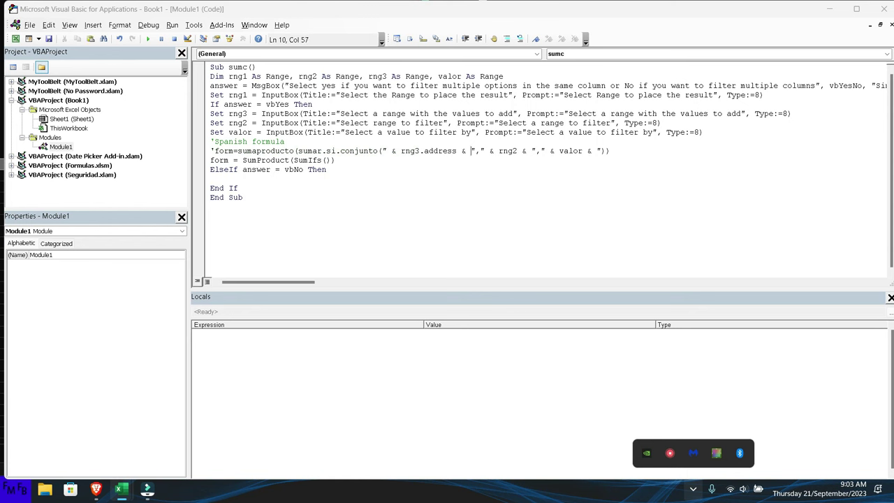
{"action": "key", "text": "Right"}
{"action": "key", "text": "Right"}
{"action": "key", "text": "Right"}
{"action": "type", "text": ".address"}
{"action": "key", "text": "ctrl+Right"}
{"action": "key", "text": "ctrl+Right"}
{"action": "key", "text": "Right"}
{"action": "key", "text": "Right"}
{"action": "key", "text": "Right"}
{"action": "type", "text": ".address"}
Wrap the commented Spanish formula in quotes starting with "=
{"action": "key", "text": "Down"}
{"action": "key", "text": "Down"}
{"action": "key", "text": "Up"}
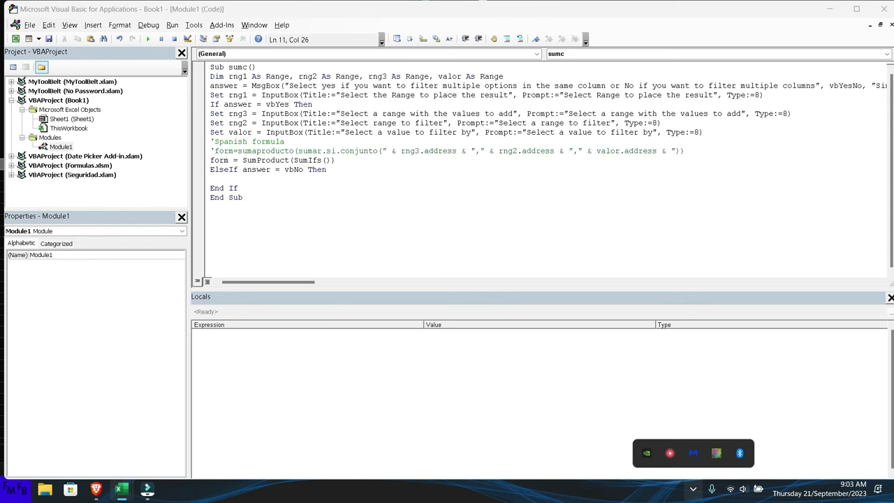
{"action": "key", "text": "Left"}
{"action": "key", "text": "Left"}
{"action": "key", "text": "Left"}
{"action": "key", "text": "Left"}
{"action": "key", "text": "Left"}
{"action": "key", "text": "Left"}
{"action": "key", "text": "Left"}
{"action": "key", "text": "Left"}
{"action": "key", "text": "Left"}
{"action": "key", "text": "Left"}
{"action": "key", "text": "Left"}
{"action": "key", "text": "Left"}
{"action": "key", "text": "Left"}
{"action": "key", "text": "Left"}
{"action": "key", "text": "Left"}
{"action": "key", "text": "Left"}
{"action": "key", "text": "Left"}
{"action": "key", "text": "Up"}
{"action": "key", "text": "Left"}
{"action": "type", "text": "\""}
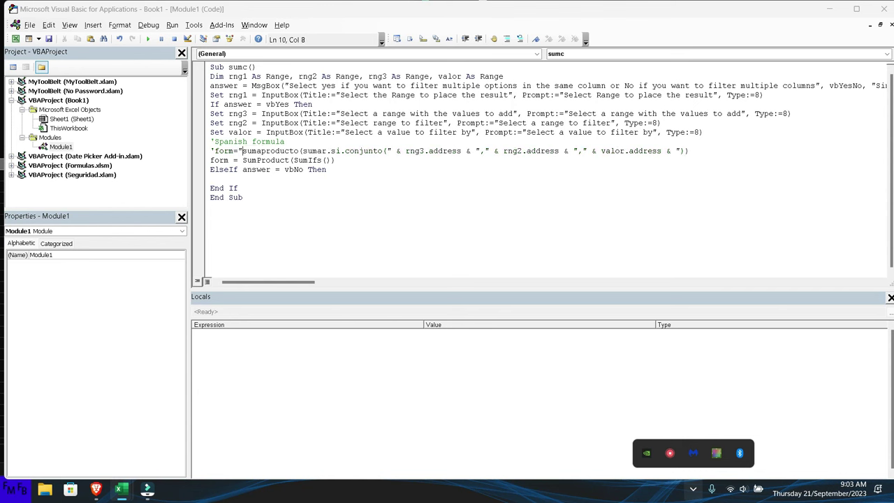
{"action": "type", "text": "="}
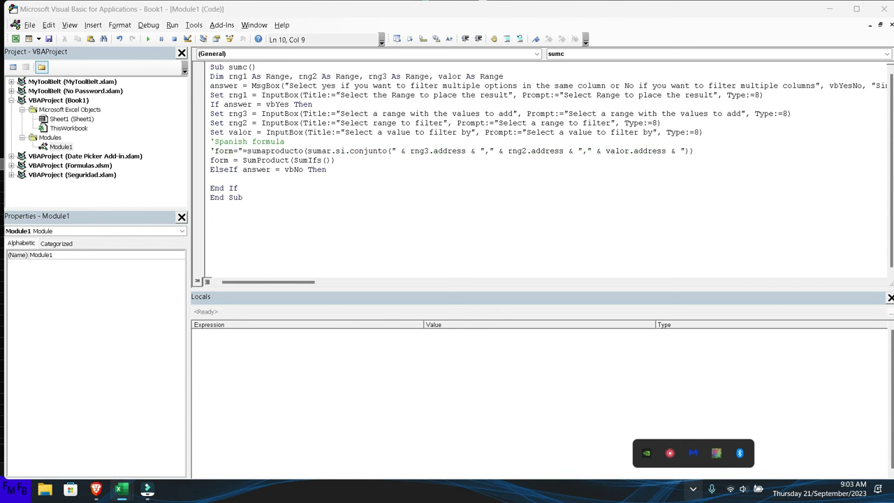
{"action": "key", "text": "shift+End"}
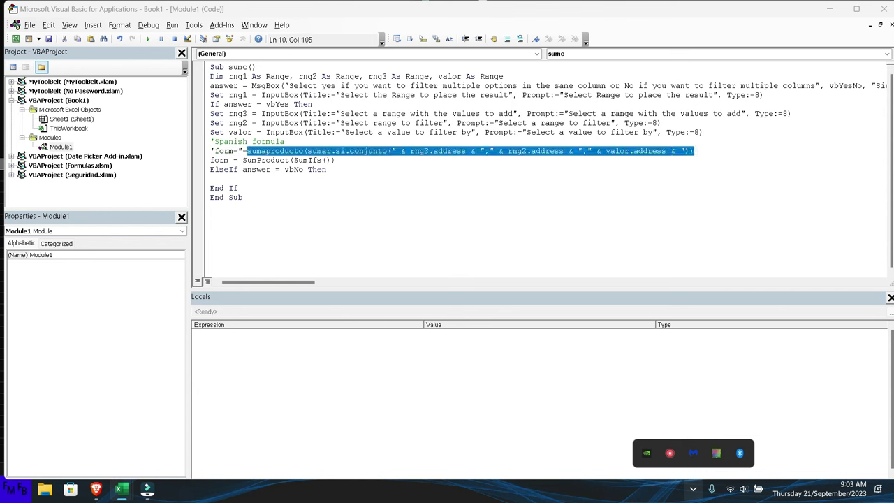
{"action": "key", "text": "End"}
{"action": "type", "text": "\""}
Turn the form line into a quoted "=SumProduct(SumIfs( string
{"action": "left_click", "coordinate": [336, 160]}
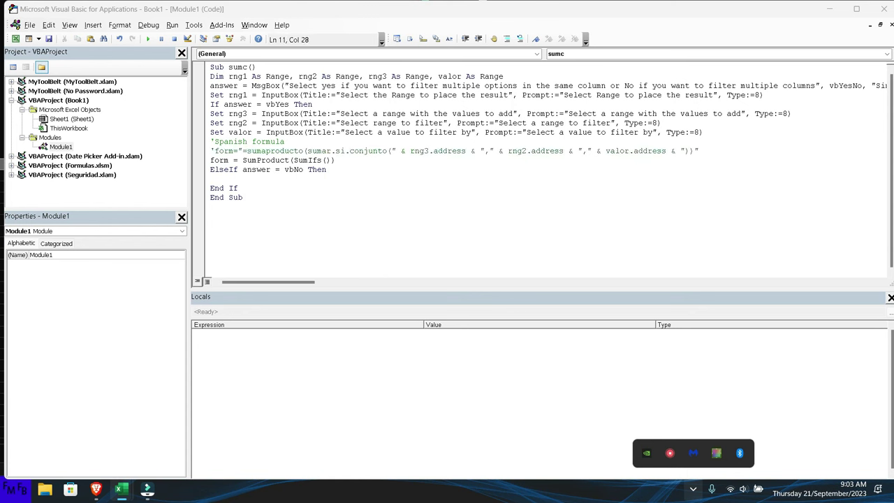
{"action": "left_click", "coordinate": [242, 160]}
{"action": "type", "text": "\"="}
{"action": "key", "text": "End"}
Insert rng3.Address inside the "=SumProduct(SumIfs(" formula string on the form line
{"action": "type", "text": "\""}
{"action": "key", "text": "Left"}
{"action": "key", "text": "Left"}
{"action": "key", "text": "Left"}
{"action": "type", "text": "\" \""}
{"action": "key", "text": "Left"}
{"action": "type", "text": "rng3"}
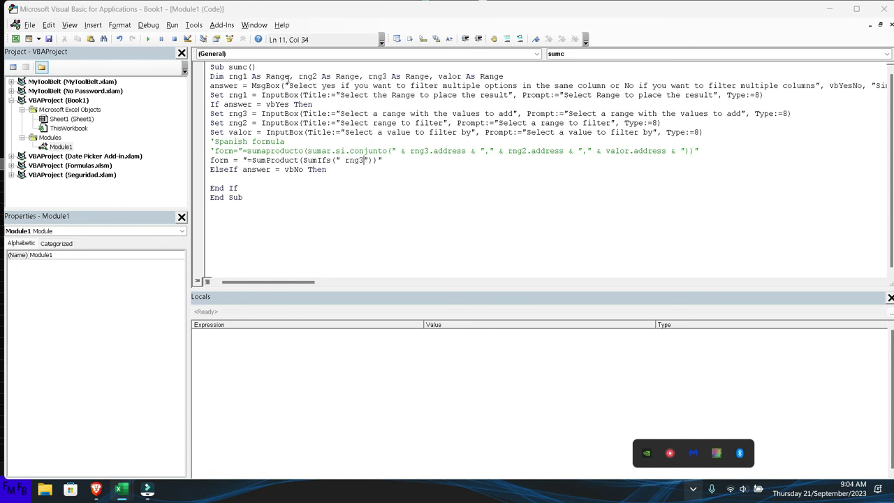
{"action": "type", "text": ".add"}
{"action": "key", "text": "Down"}
{"action": "key", "text": "Down"}
{"action": "key", "text": "Down"}
{"action": "key", "text": "Tab"}
{"action": "key", "text": "Left"}
{"action": "key", "text": "Left"}
{"action": "key", "text": "Left"}
{"action": "key", "text": "Left"}
{"action": "key", "text": "Left"}
{"action": "key", "text": "Left"}
{"action": "type", "text": "&"}
{"action": "left_click", "coordinate": [411, 160]}
Append comma-separated rng2.Address and valor.Address to the SumIfs formula string
{"action": "type", "text": "&"}
{"action": "type", "text": " \","}
{"action": "type", "text": "\" &"}
{"action": "type", "text": " rn"}
{"action": "type", "text": "g2.addre"}
{"action": "key", "text": "Escape"}
{"action": "type", "text": "ss"}
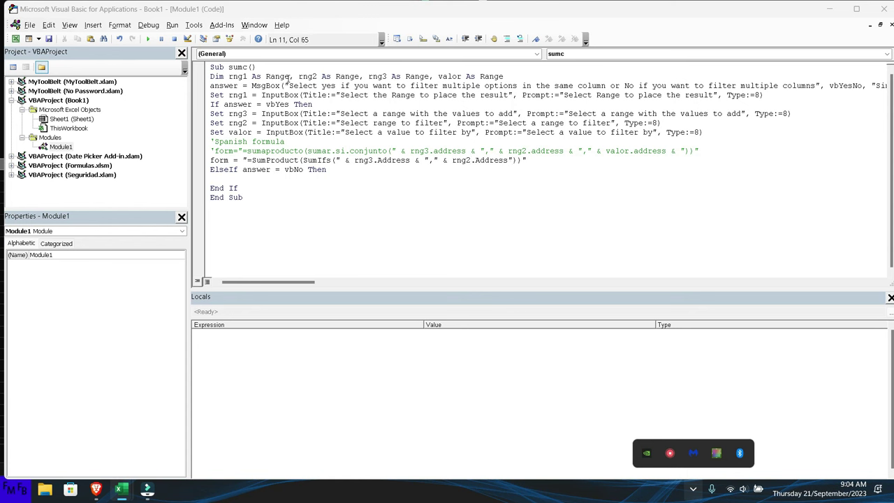
{"action": "type", "text": " & \","}
{"action": "type", "text": "\" \""}
{"action": "key", "text": "Left"}
{"action": "type", "text": "& valor."}
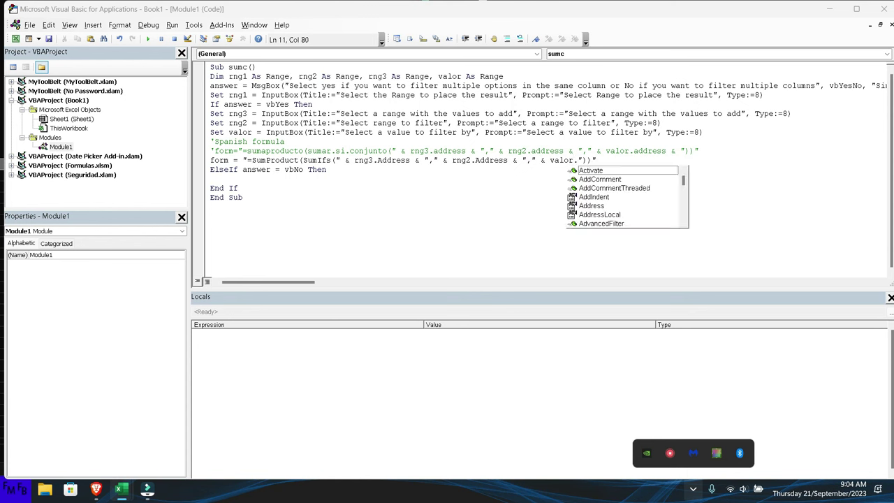
{"action": "type", "text": "adr"}
{"action": "key", "text": "Down"}
{"action": "key", "text": "Down"}
{"action": "key", "text": "Down"}
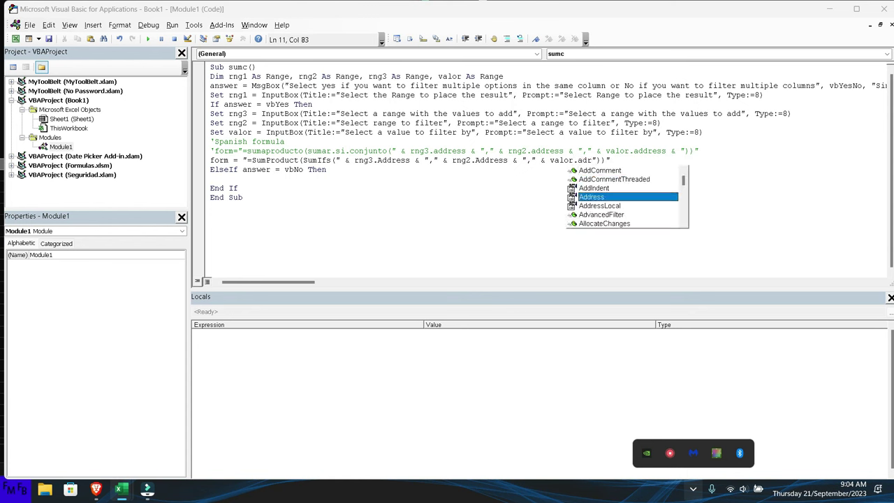
{"action": "key", "text": "Tab"}
{"action": "type", "text": "&"}
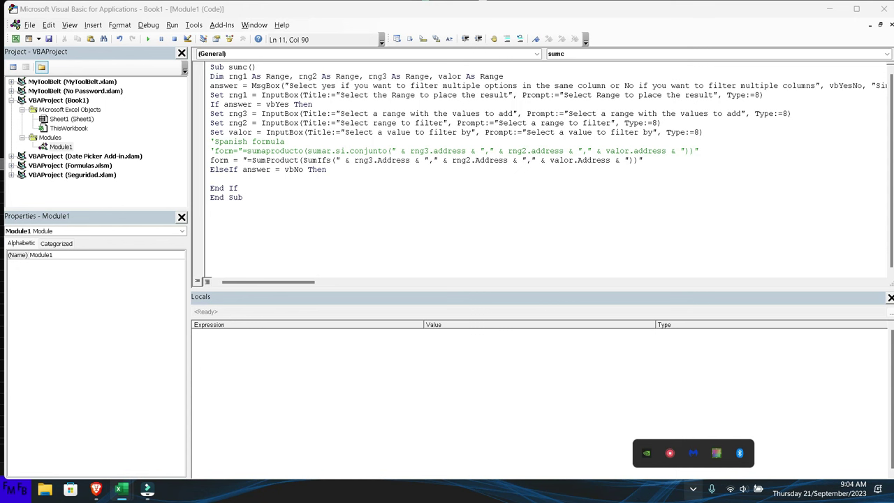
Begin the No branch with quantity = InputBox("How many columns will you use to filter", ...)
{"action": "left_click", "coordinate": [643, 160]}
{"action": "key", "text": "Down"}
{"action": "key", "text": "Down"}
{"action": "type", "text": "q"}
{"action": "type", "text": "uantity"}
{"action": "type", "text": "=inputbox"}
{"action": "type", "text": "("}
{"action": "type", "text": "\"How many"}
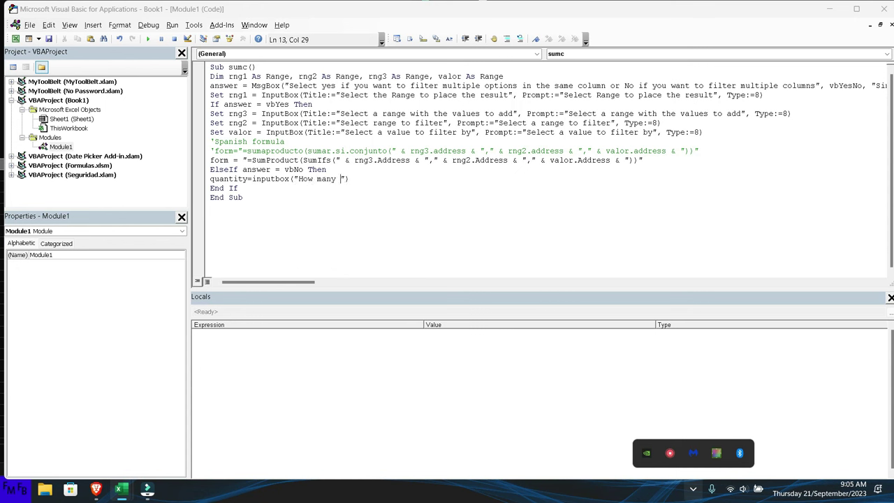
{"action": "type", "text": " columns will you use to filter\""}
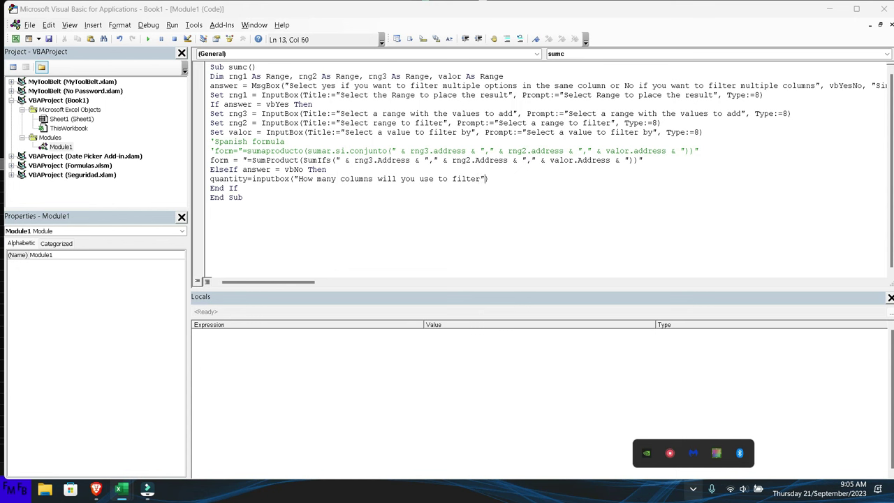
{"action": "type", "text": ","}
{"action": "type", "text": "\"Numbe\""}
Give the quantity InputBox the title "Number of columns to filter by"
{"action": "key", "text": "Left"}
{"action": "type", "text": "Number of columns to filter by\""}
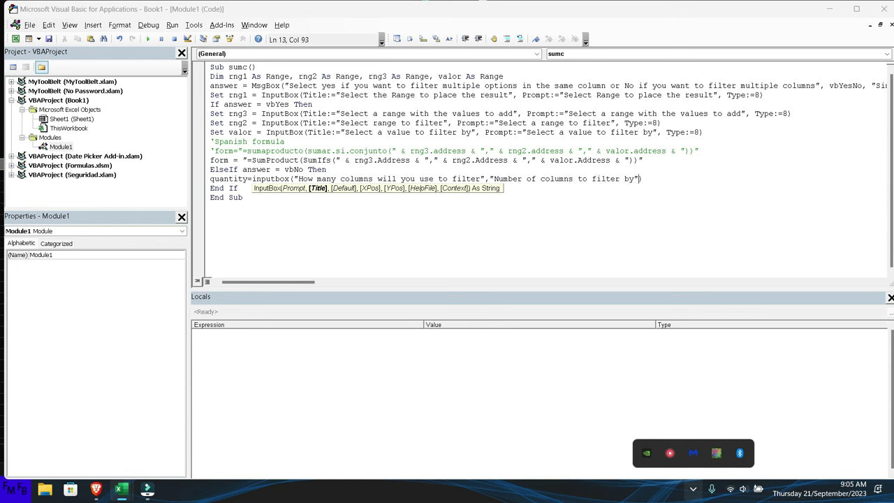
{"action": "type", "text": ")"}
{"action": "key", "text": "Return"}
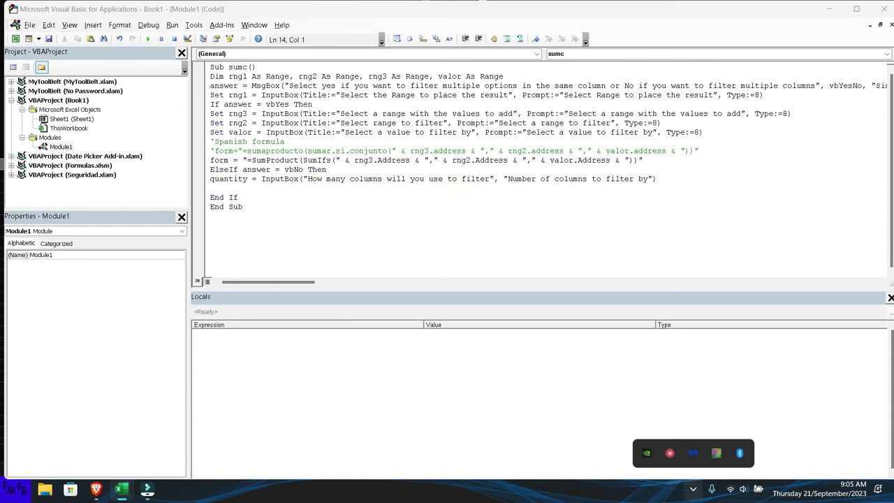
Add a For i = 1 To quantity loop with Next i, then begin If quantity = 1 Then
{"action": "type", "text": "if"}
{"action": "key", "text": "BackSpace"}
{"action": "key", "text": "BackSpace"}
{"action": "key", "text": "BackSpace"}
{"action": "type", "text": "for i=1 to quantity"}
{"action": "key", "text": "Return"}
{"action": "key", "text": "Return"}
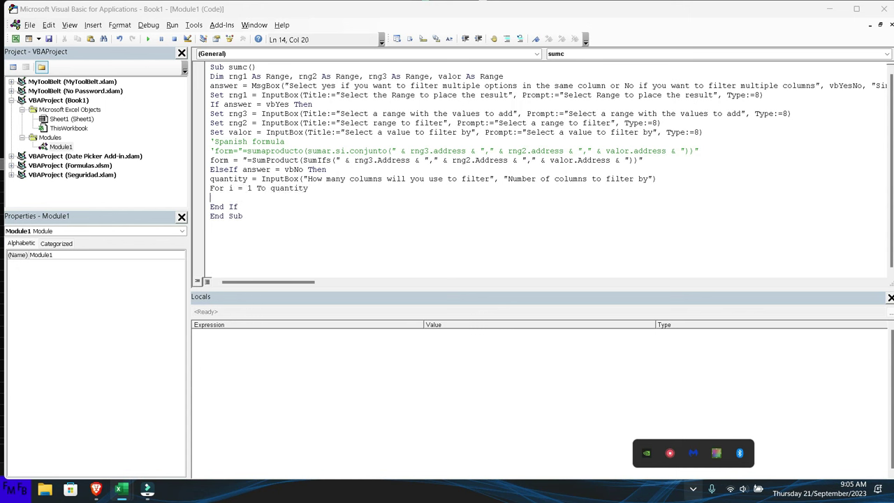
{"action": "type", "text": "next i"}
{"action": "type", "text": "if "}
{"action": "type", "text": "quantity"}
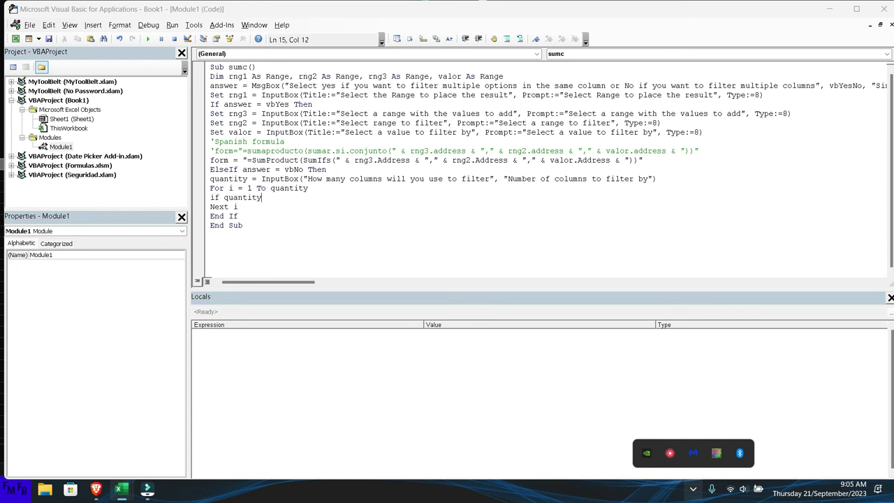
{"action": "type", "text": "=1"}
{"action": "type", "text": " then"}
Add the ElseIf quantity > 1 Then branch and close the block with End If
{"action": "key", "text": "Return"}
{"action": "key", "text": "Return"}
{"action": "type", "text": "else"}
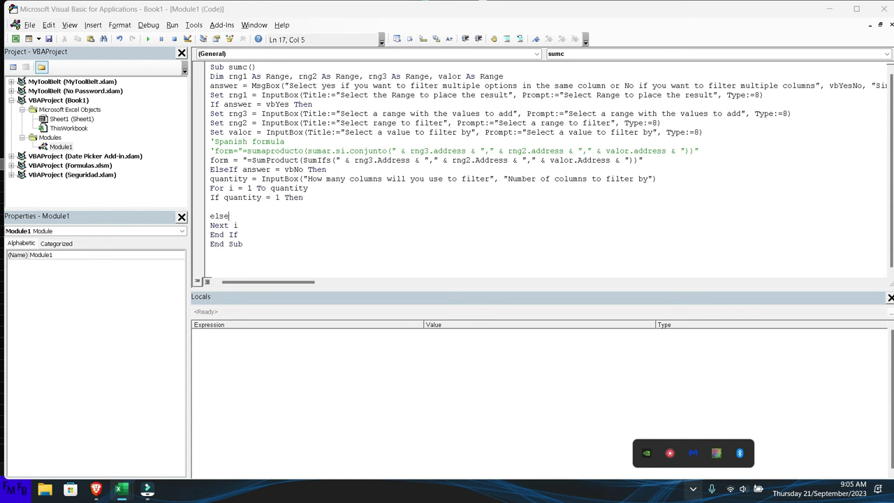
{"action": "type", "text": "if quantity>1"}
{"action": "type", "text": "Then"}
{"action": "key", "text": "Return"}
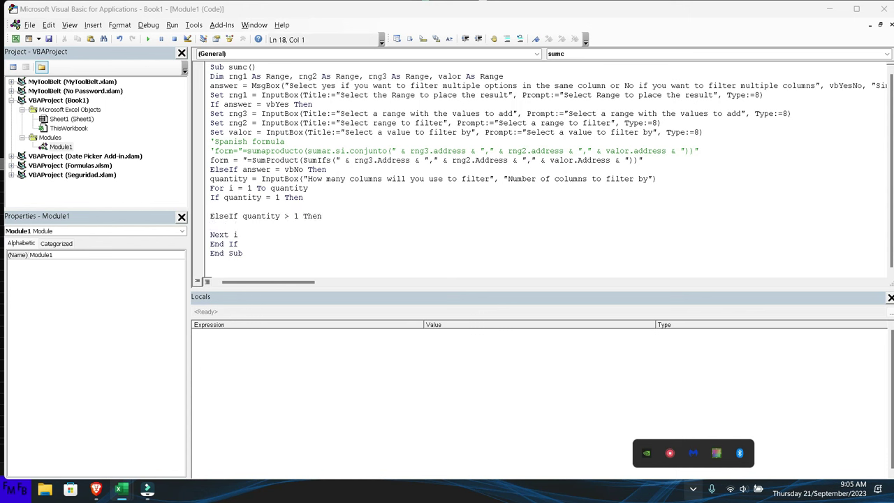
{"action": "key", "text": "Return"}
{"action": "type", "text": "endif"}
Type form = "=sumifs(" on the blank line under If quantity = 1 Then
{"action": "left_click", "coordinate": [211, 207]}
{"action": "type", "text": "fo"}
{"action": "type", "text": "m"}
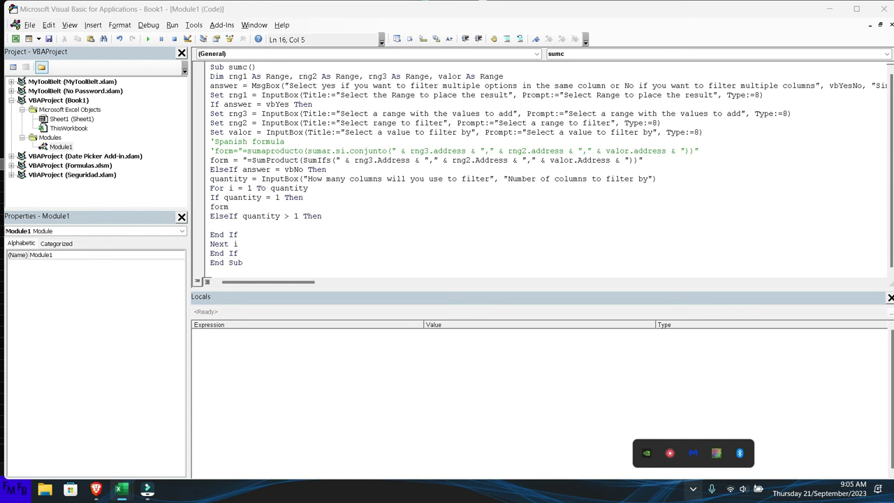
{"action": "type", "text": "=sumifs"}
{"action": "key", "text": "BackSpace"}
{"action": "key", "text": "BackSpace"}
{"action": "key", "text": "BackSpace"}
Concatenate rng3 and a "," separator string into the sumifs formula
{"action": "key", "text": "BackSpace"}
{"action": "key", "text": "BackSpace"}
{"action": "type", "text": "\"\""}
{"action": "left_click", "coordinate": [239, 206]}
{"action": "type", "text": "=sumifs()"}
{"action": "type", "text": "\"\""}
{"action": "key", "text": "Left"}
{"action": "type", "text": "rng3 &"}
{"action": "key", "text": "Right"}
{"action": "key", "text": "BackSpace"}
{"action": "type", "text": "\""}
{"action": "key", "text": "Left"}
{"action": "type", "text": "\",\" "}
{"action": "type", "text": "&"}
{"action": "left_click", "coordinate": [336, 207]}
Change rng3 to rng3.Address, add rng2.Address, and put ElseIf back on its own line
{"action": "left_click", "coordinate": [303, 207]}
{"action": "type", "text": "."}
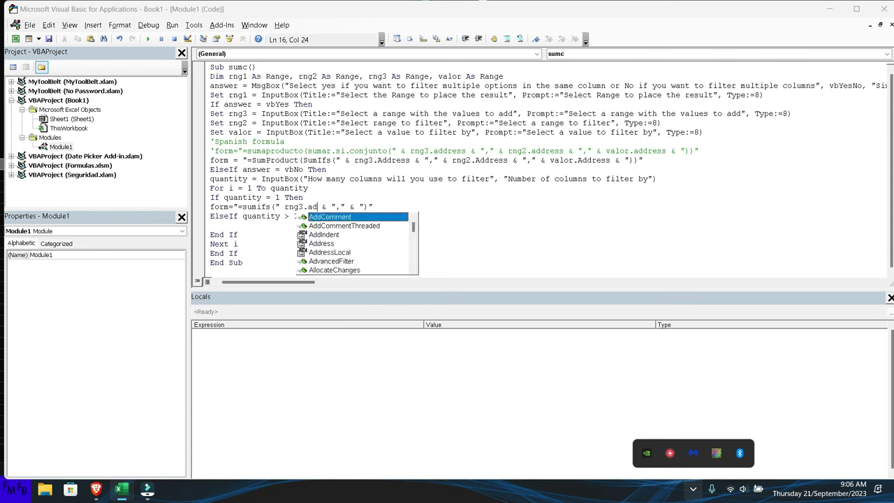
{"action": "type", "text": "add"}
{"action": "key", "text": "Escape"}
{"action": "type", "text": "ress"}
{"action": "key", "text": "Right"}
{"action": "key", "text": "Right"}
{"action": "key", "text": "Right"}
{"action": "key", "text": "Right"}
{"action": "key", "text": "Right"}
{"action": "key", "text": "Right"}
{"action": "key", "text": "Right"}
{"action": "key", "text": "Right"}
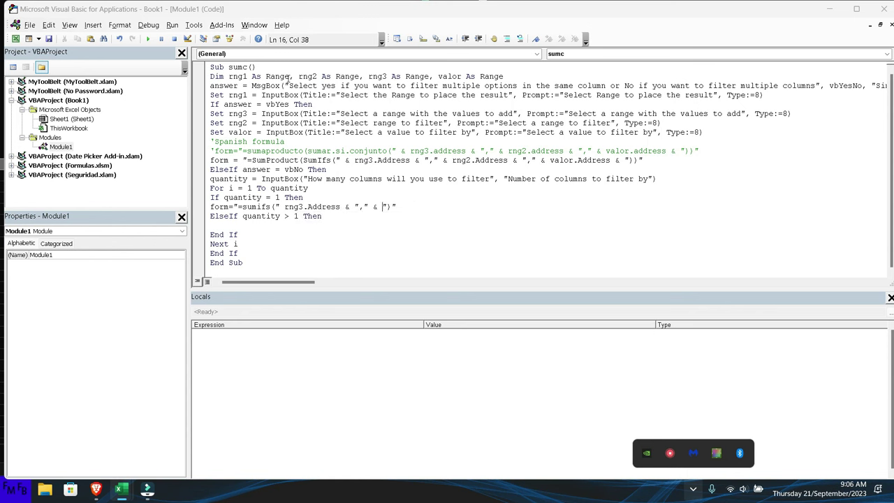
{"action": "type", "text": "rng2.add"}
{"action": "key", "text": "Tab"}
{"action": "key", "text": "Right"}
{"action": "key", "text": "BackSpace"}
{"action": "key", "text": "Delete"}
{"action": "key", "text": "Delete"}
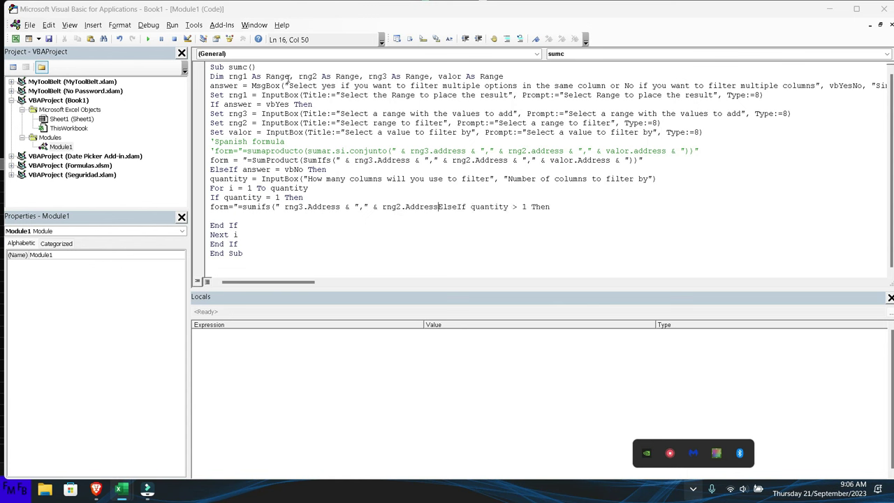
{"action": "key", "text": "Return"}
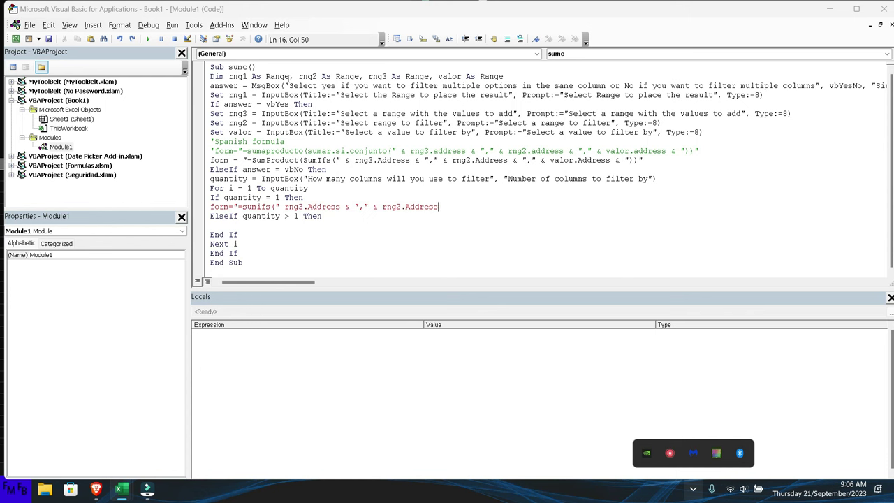
Append & "," & valor.Address to the quantity = 1 sumifs line
{"action": "type", "text": "& "}
{"action": "type", "text": "\"\""}
{"action": "key", "text": "Left"}
{"action": "type", "text": ","}
{"action": "key", "text": "Right"}
{"action": "type", "text": "& valor.add"}
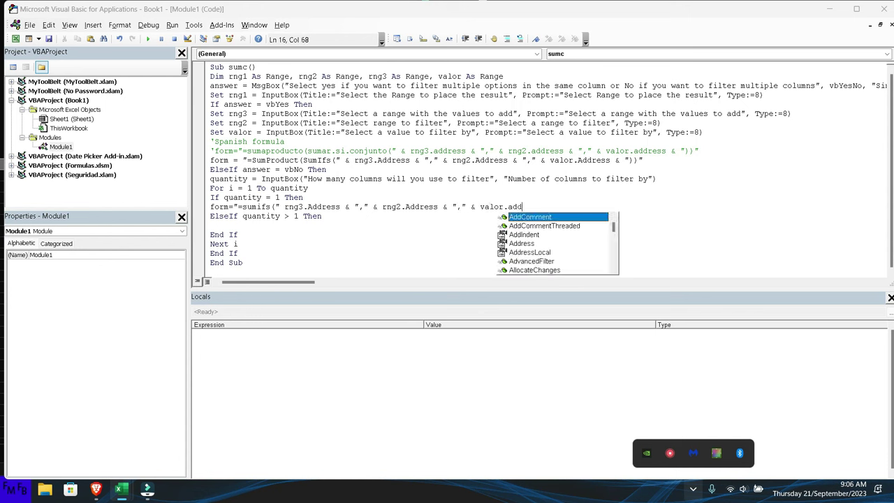
{"action": "key", "text": "Tab"}
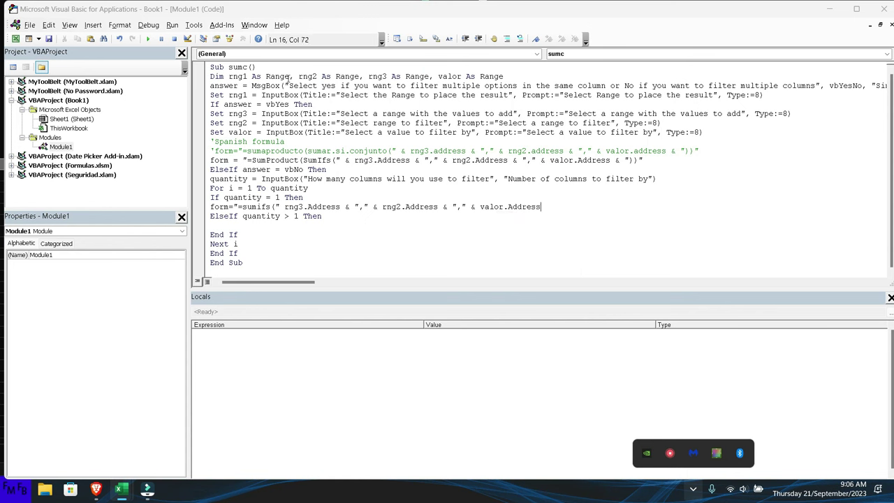
Dismiss the 'Expected: end of statement' compile error and select the three Set range-prompt lines
{"action": "left_click", "coordinate": [287, 82]}
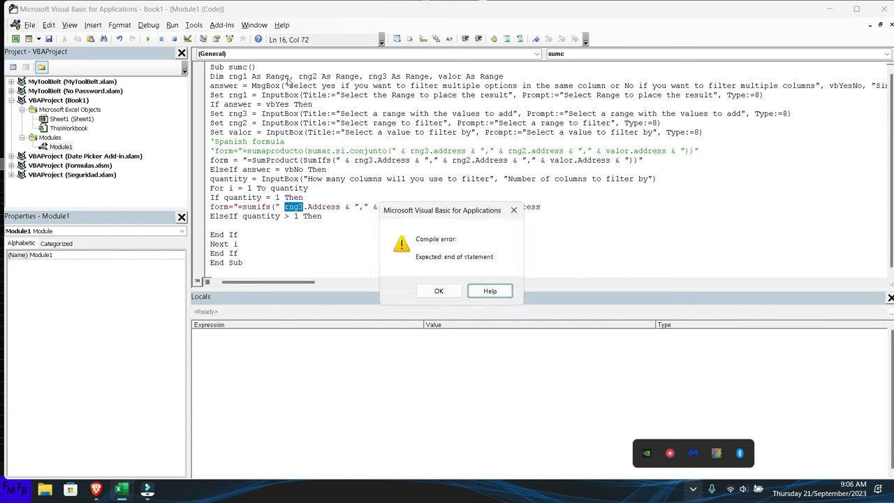
{"action": "key", "text": "Escape"}
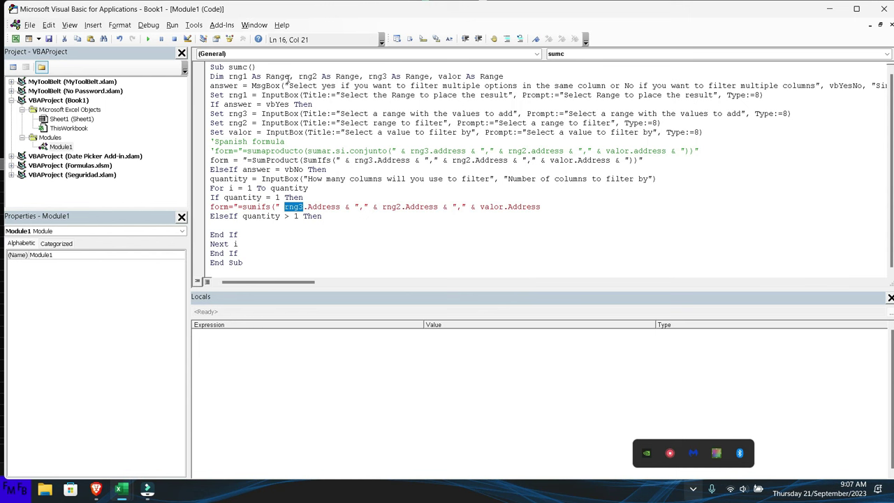
{"action": "left_click", "coordinate": [289, 77]}
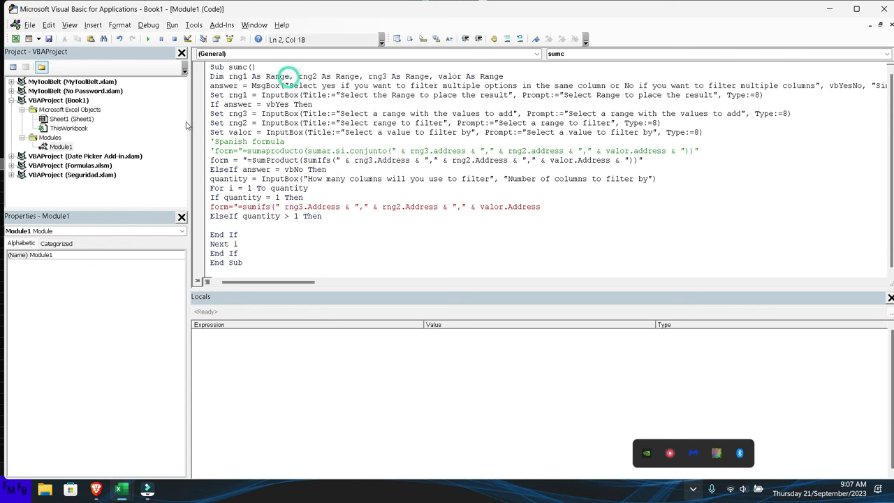
{"action": "left_click", "coordinate": [211, 113]}
{"action": "left_click", "coordinate": [703, 132], "text": "shift"}
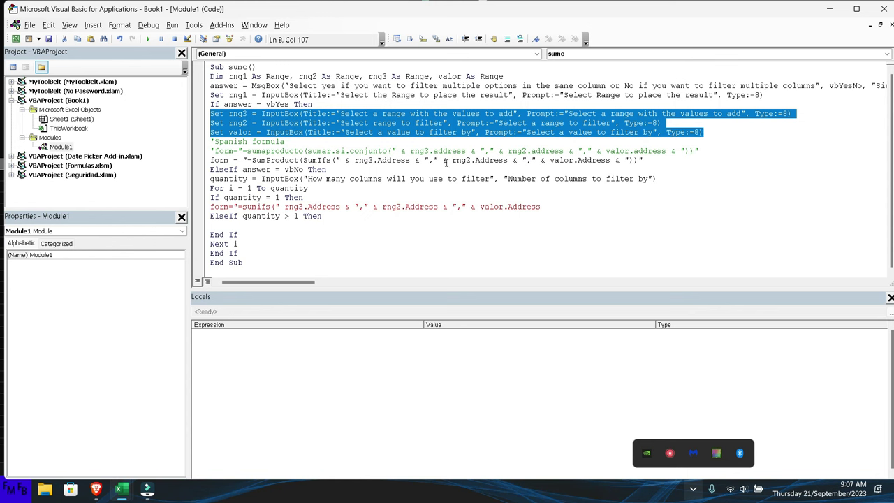
Paste the Set lines into the vbNo branch, then undo that paste
{"action": "left_click", "coordinate": [364, 168]}
{"action": "key", "text": "Return"}
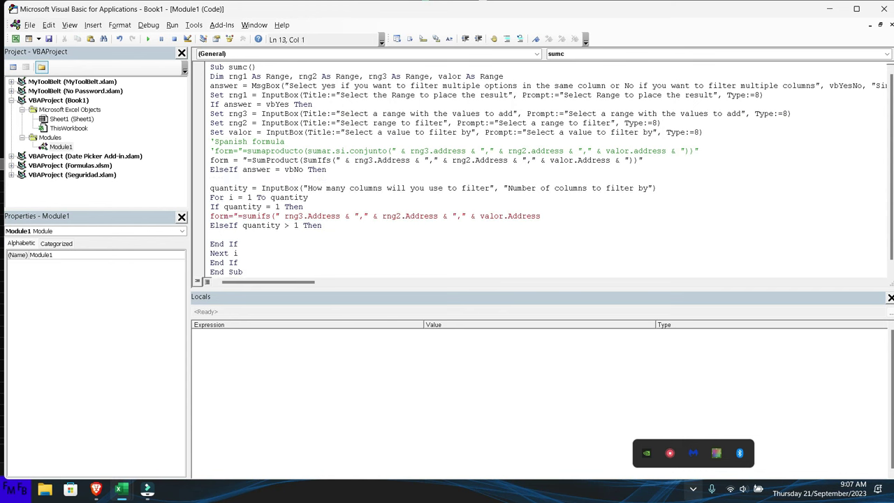
{"action": "type", "text": "Set rng3 = InputBox(Title:=\"Select a range with the values to add\", Prompt:=\"Select a range with the values to add\", Type:=8) Set rng2 = InputBox(Title:=\"Select range to filter\", Prompt:=\"Select a range to filter\", Type:=8) Set valor = InputBox(Title:=\"Select a value to filter by\", Prompt:=\"Select a value to filter by\", Type:=8)"}
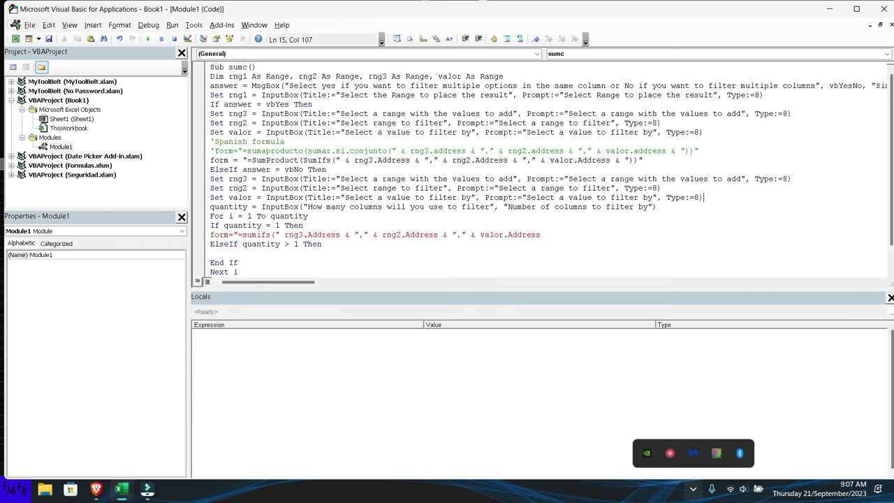
{"action": "key", "text": "ctrl+z"}
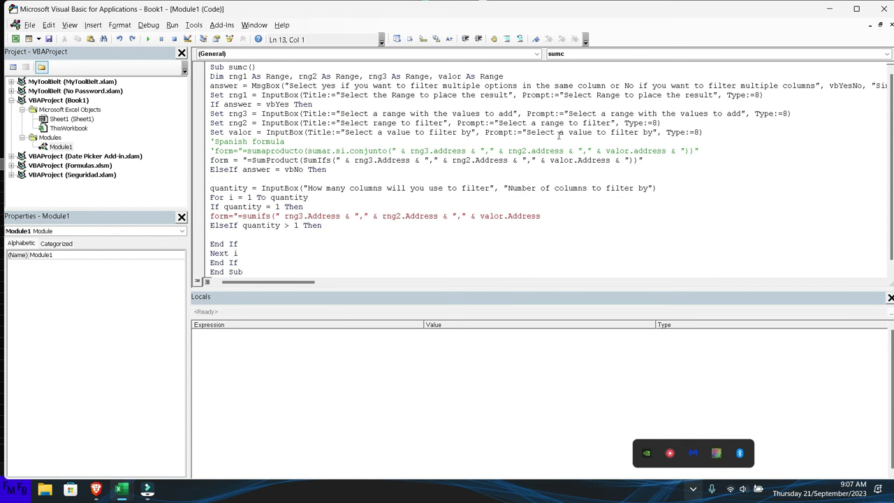
Move the Set rng3, rng2 and valor InputBox lines above If answer = vbYes Then
{"action": "left_click", "coordinate": [713, 133]}
{"action": "key", "text": "shift+Home"}
{"action": "key", "text": "shift+Up"}
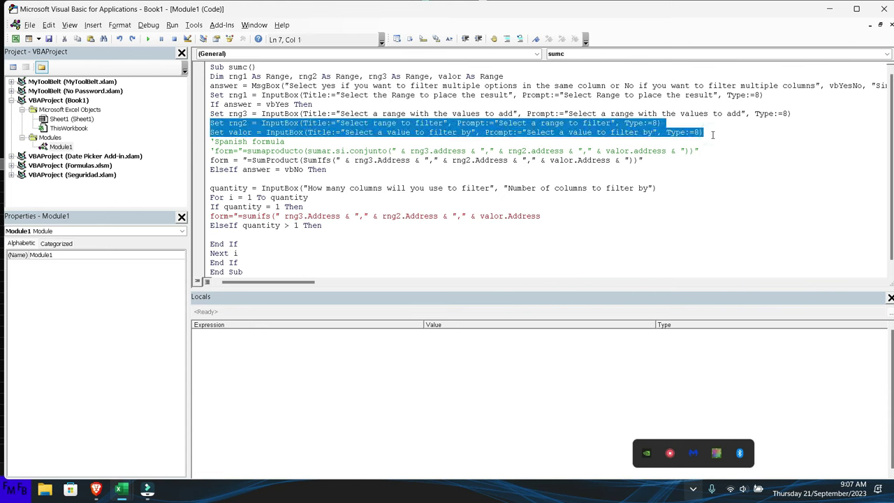
{"action": "key", "text": "shift+Up"}
{"action": "key", "text": "ctrl+x"}
{"action": "key", "text": "Up"}
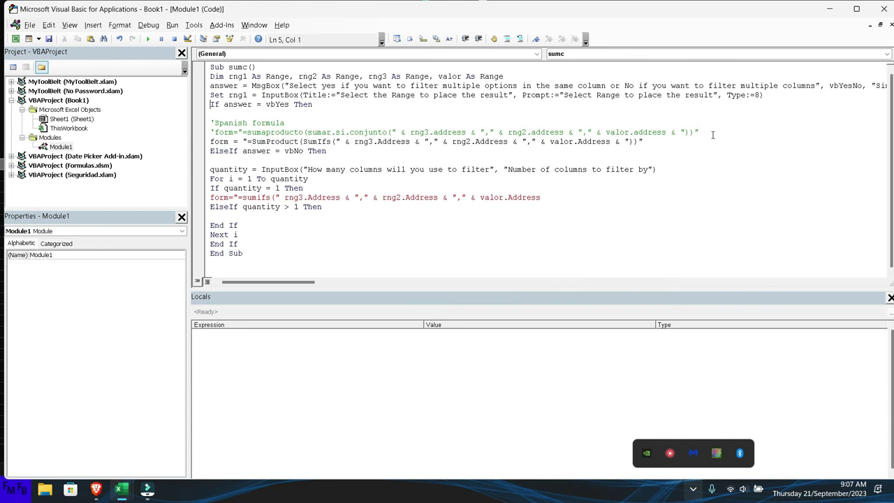
{"action": "key", "text": "Return"}
{"action": "key", "text": "Up"}
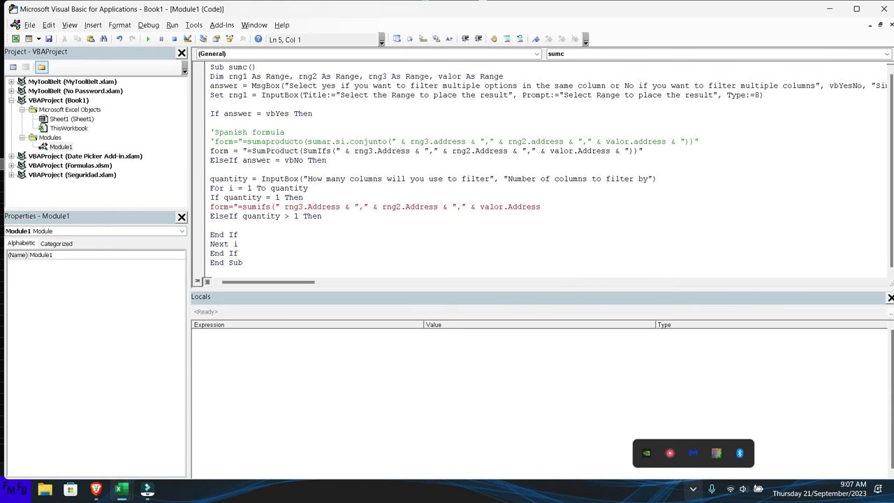
{"action": "key", "text": "ctrl+v"}
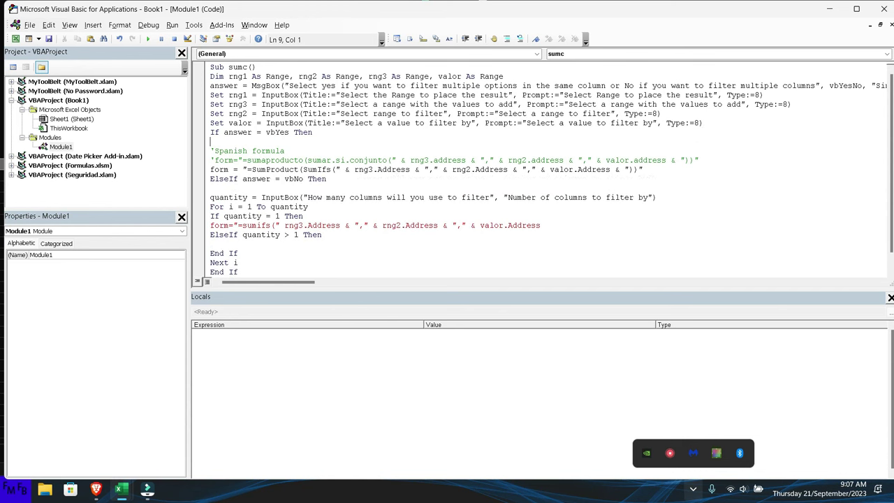
{"action": "key", "text": "BackSpace"}
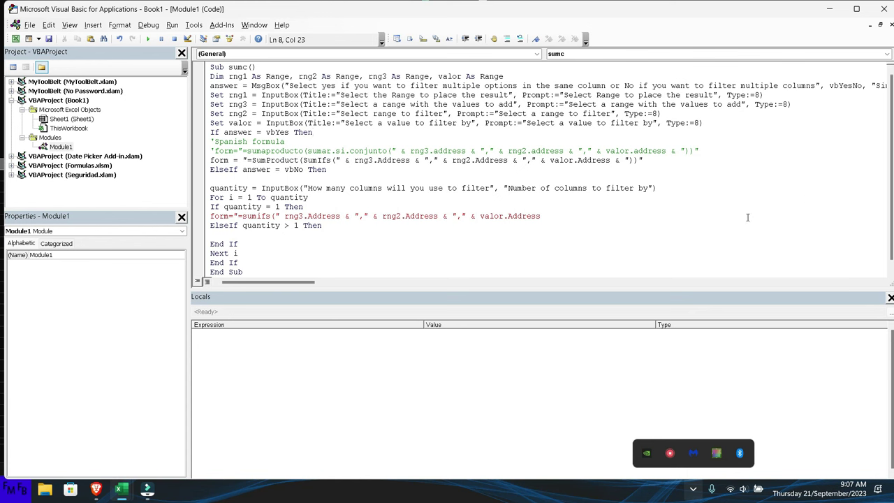
{"action": "left_click", "coordinate": [587, 215]}
Fix the sumifs line by adding & before rng3 and removing the trailing & ""
{"action": "type", "text": "&"}
{"action": "type", "text": " \"\""}
{"action": "left_click", "coordinate": [588, 220]}
{"action": "key", "text": "Return"}
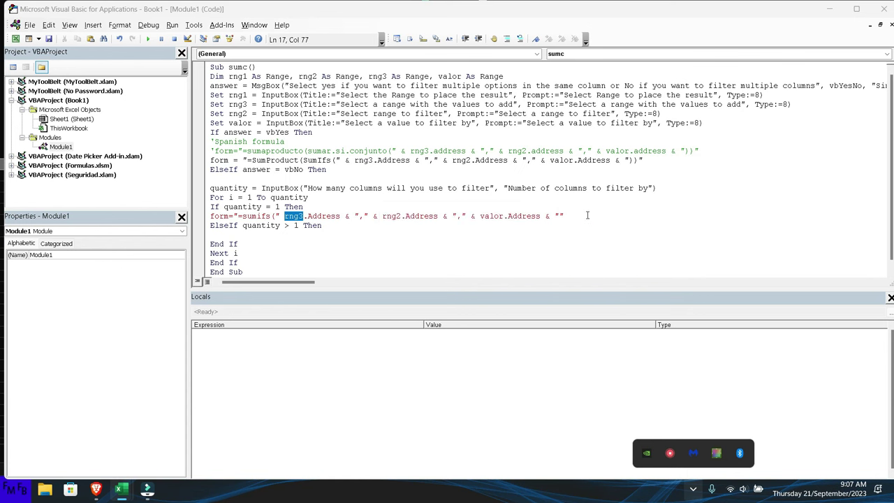
{"action": "key", "text": "Left"}
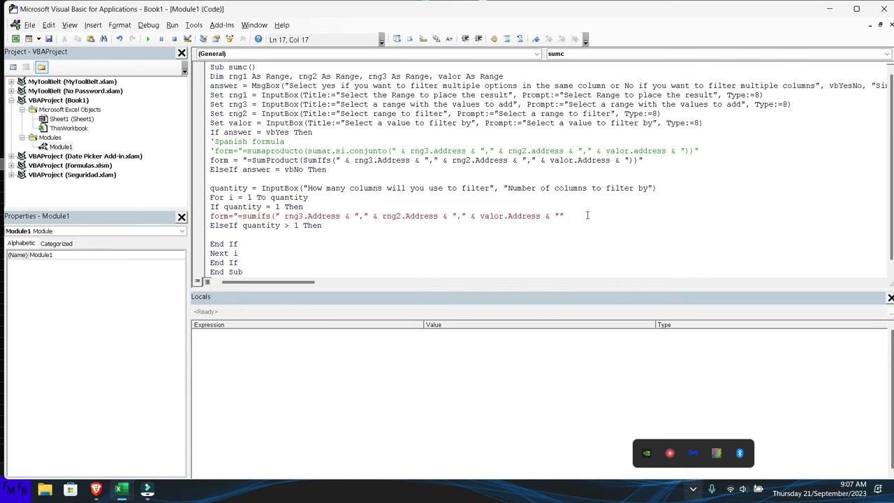
{"action": "type", "text": "&"}
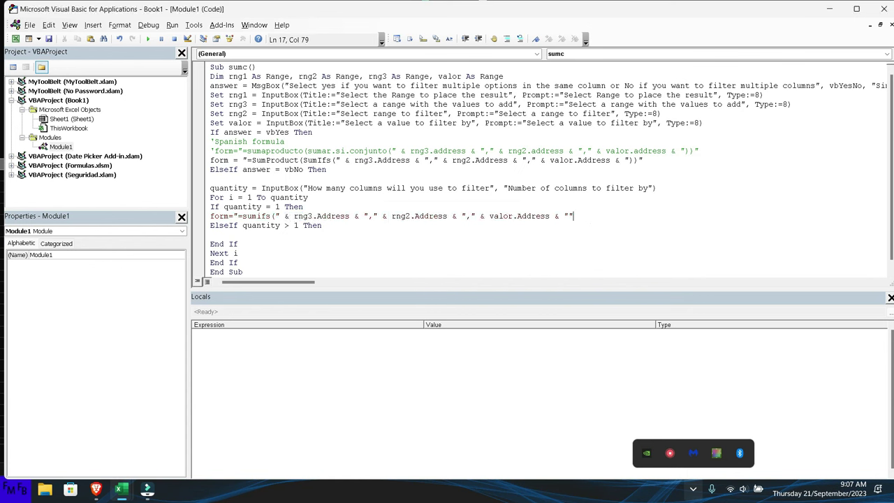
{"action": "key", "text": "shift+Left"}
{"action": "key", "text": "shift+Left"}
{"action": "key", "text": "shift+Left"}
{"action": "key", "text": "shift+Left"}
{"action": "key", "text": "BackSpace"}
Under ElseIf, write form = form & "," & rng2.Address & "," & valor.Address
{"action": "left_click", "coordinate": [211, 234]}
{"action": "type", "text": "form="}
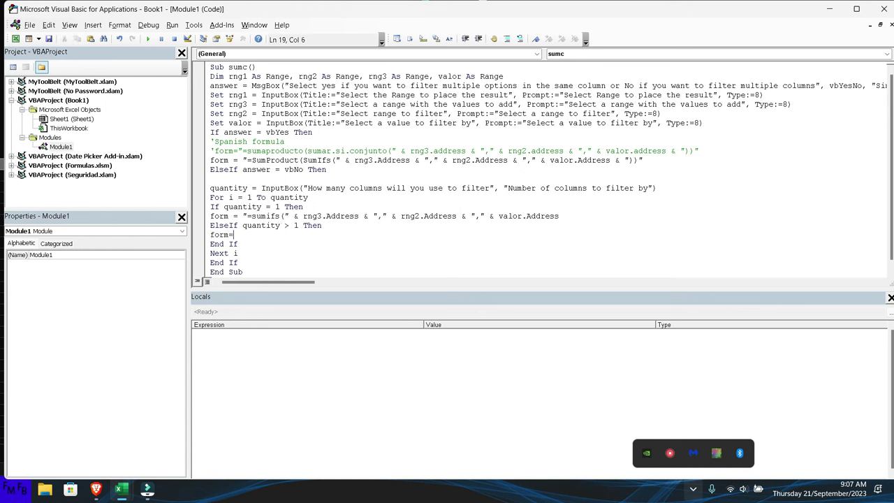
{"action": "type", "text": "\""}
{"action": "key", "text": "BackSpace"}
{"action": "type", "text": "form &"}
{"action": "type", "text": " \""}
{"action": "type", "text": ",\" "}
{"action": "type", "text": "& rng2"}
{"action": "type", "text": ".add"}
{"action": "key", "text": "Down"}
{"action": "key", "text": "Down"}
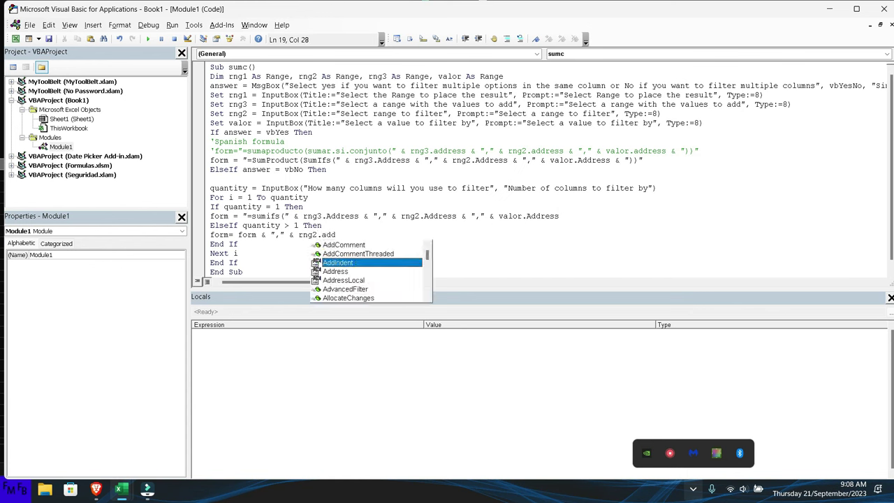
{"action": "key", "text": "Tab"}
{"action": "type", "text": "& "}
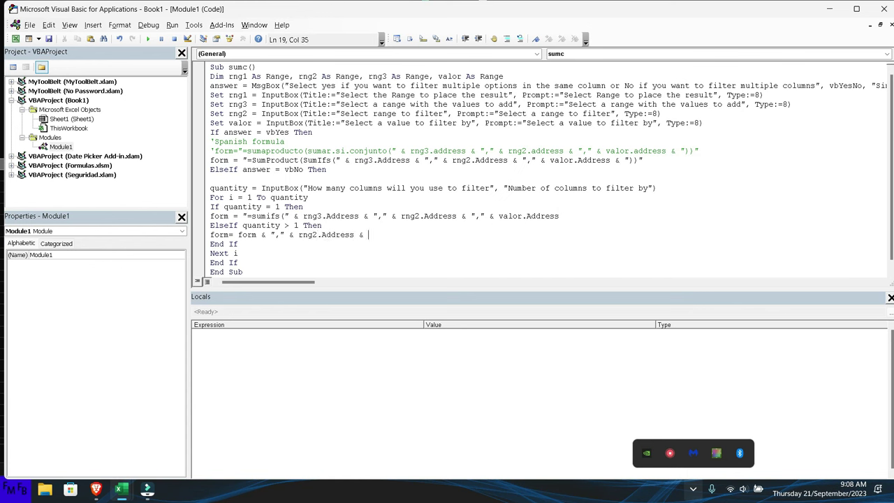
{"action": "type", "text": "\",\""}
{"action": "type", "text": " & "}
{"action": "type", "text": "valor.add"}
{"action": "key", "text": "Down"}
{"action": "key", "text": "Down"}
{"action": "key", "text": "Down"}
{"action": "key", "text": "Tab"}
Start a form = form & "" line right after Next i
{"action": "key", "text": "Down"}
{"action": "key", "text": "Down"}
{"action": "key", "text": "Return"}
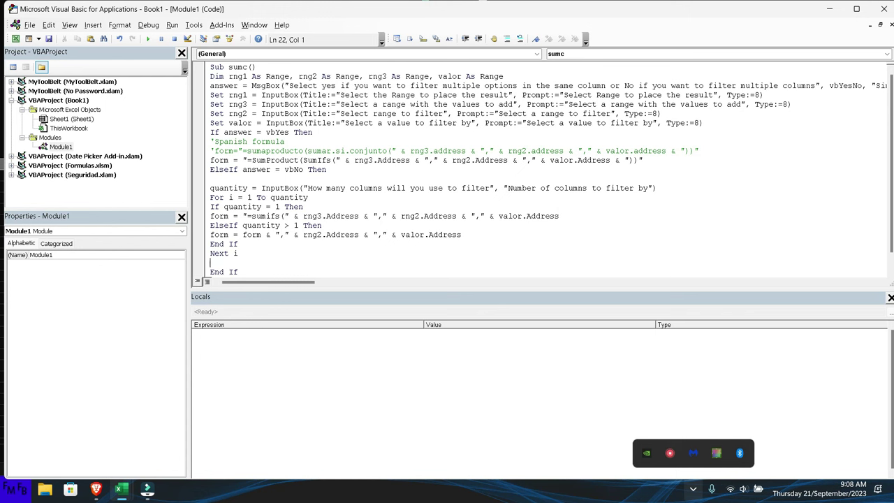
{"action": "type", "text": "form ==form & "}
{"action": "type", "text": "\"\""}
Complete the after-loop line as form = form & ")"
{"action": "key", "text": "Left"}
{"action": "type", "text": ")"}
{"action": "key", "text": "Down"}
Add Cells(rng1.Row, rng1.Column).Formula = form before End Sub and switch to Excel
{"action": "scroll", "coordinate": [552, 157], "scroll_direction": "down", "scroll_amount": 1}
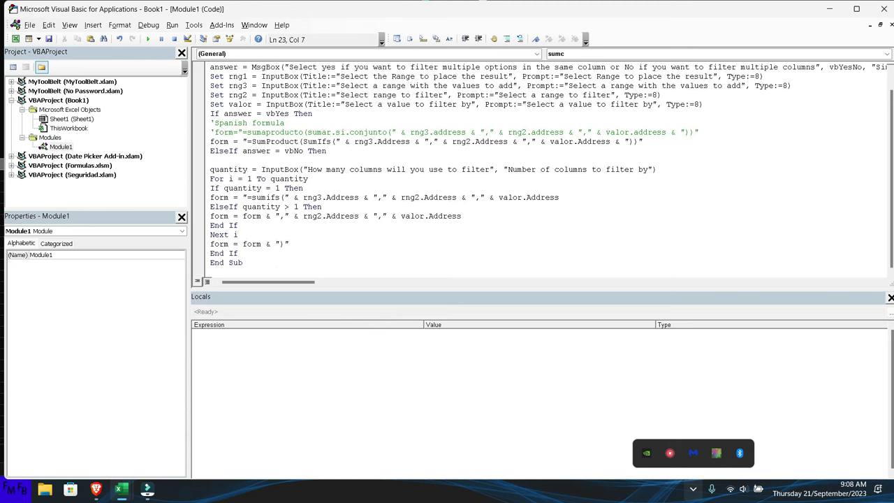
{"action": "key", "text": "Return"}
{"action": "type", "text": "rn"}
{"action": "key", "text": "BackSpace"}
{"action": "key", "text": "BackSpace"}
{"action": "type", "text": "cells(rng1.row,rng1.column"}
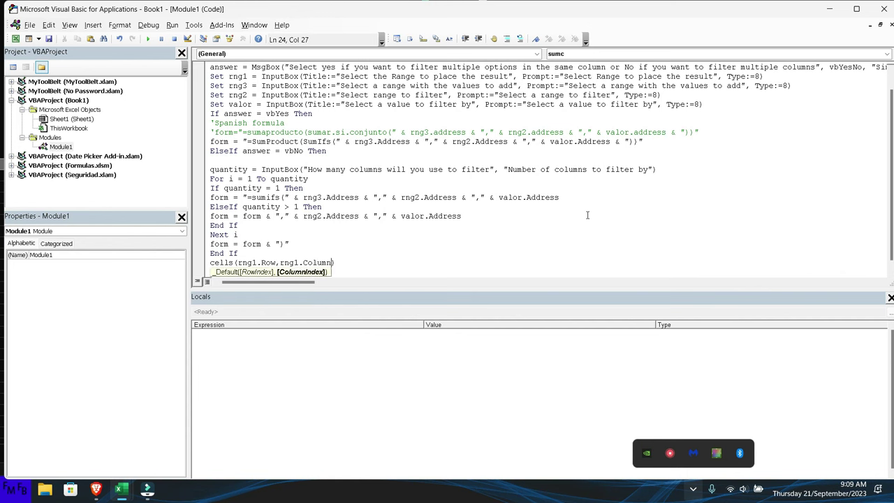
{"action": "type", "text": ").formula="}
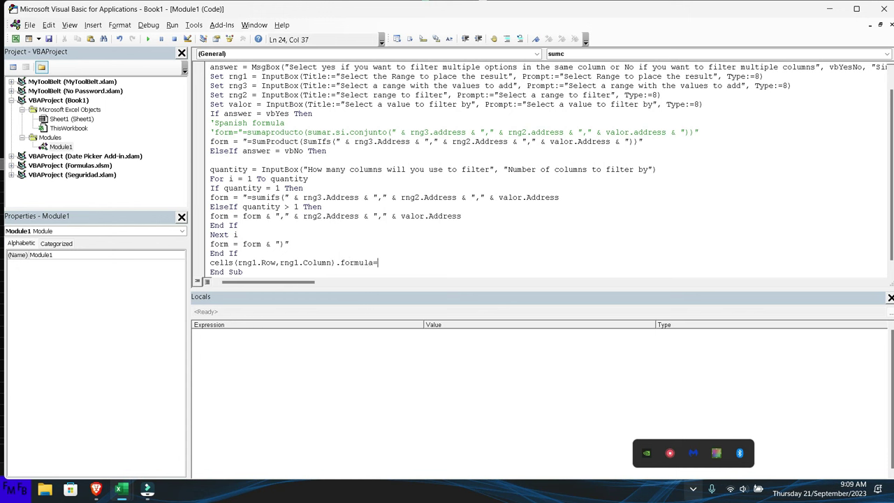
{"action": "type", "text": "form"}
{"action": "key", "text": "Down"}
{"action": "key", "text": "alt+Tab"}
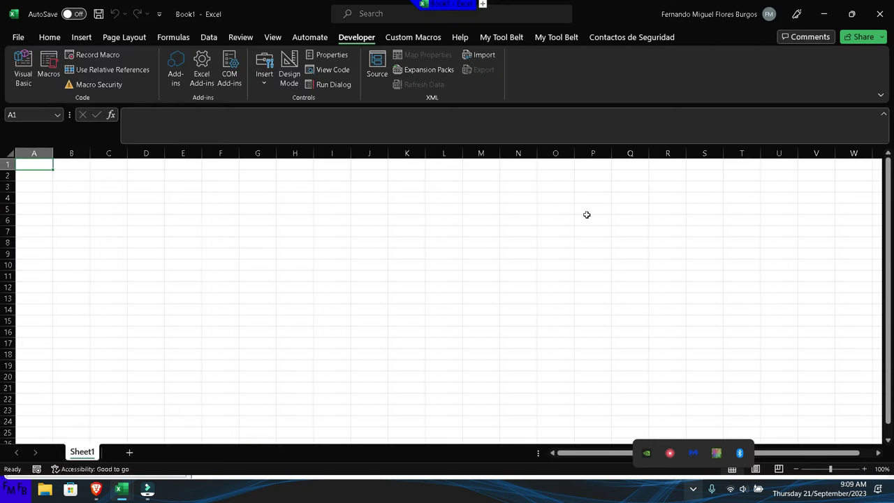
Enter five sample first names in A1:A5
{"action": "type", "text": "Pe"}
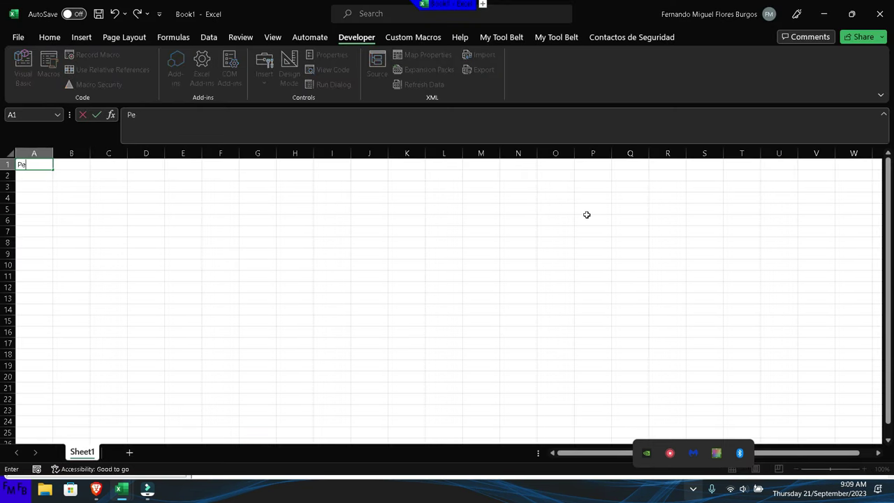
{"action": "type", "text": "dro"}
{"action": "key", "text": "Return"}
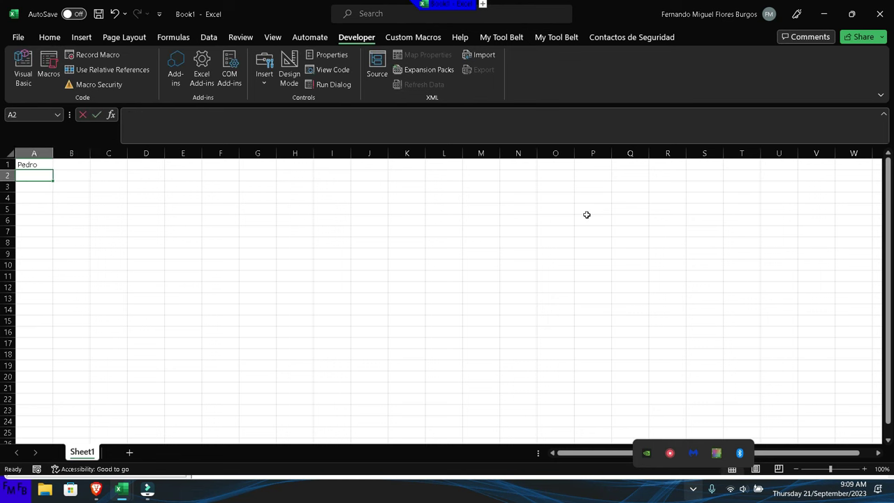
{"action": "type", "text": "Pablo"}
{"action": "key", "text": "Return"}
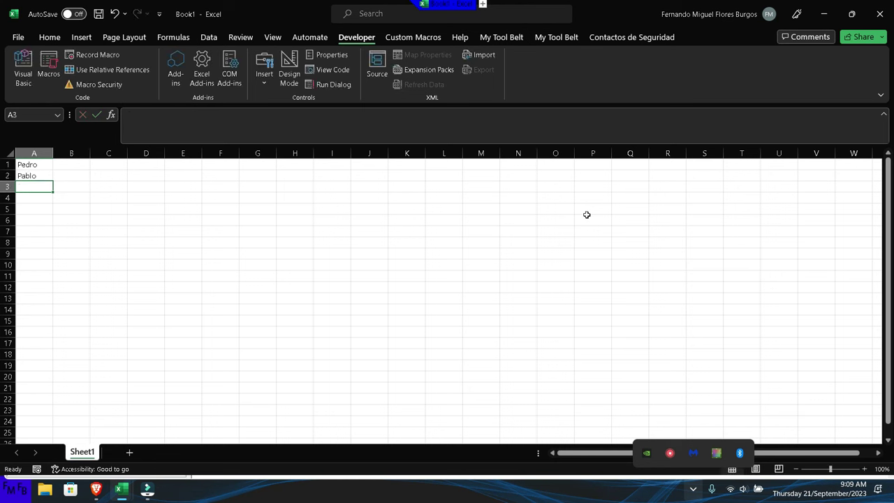
{"action": "type", "text": "Juan"}
{"action": "key", "text": "Return"}
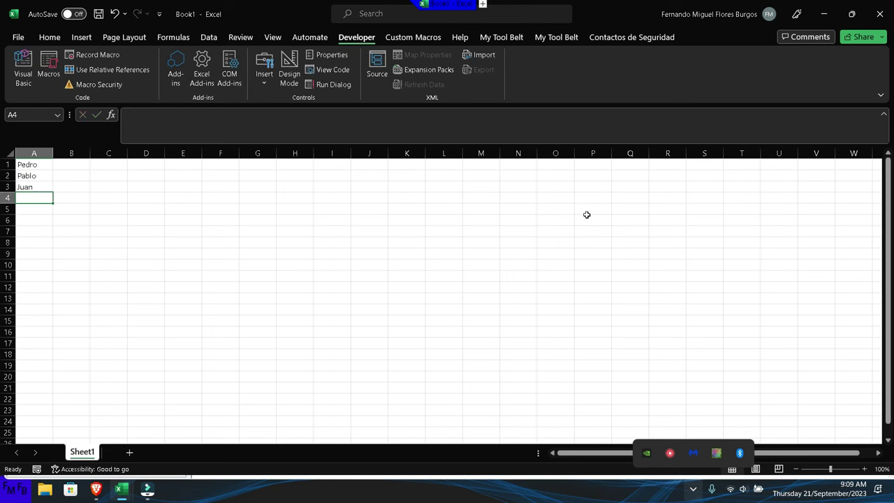
{"action": "type", "text": "Pedro"}
{"action": "key", "text": "Return"}
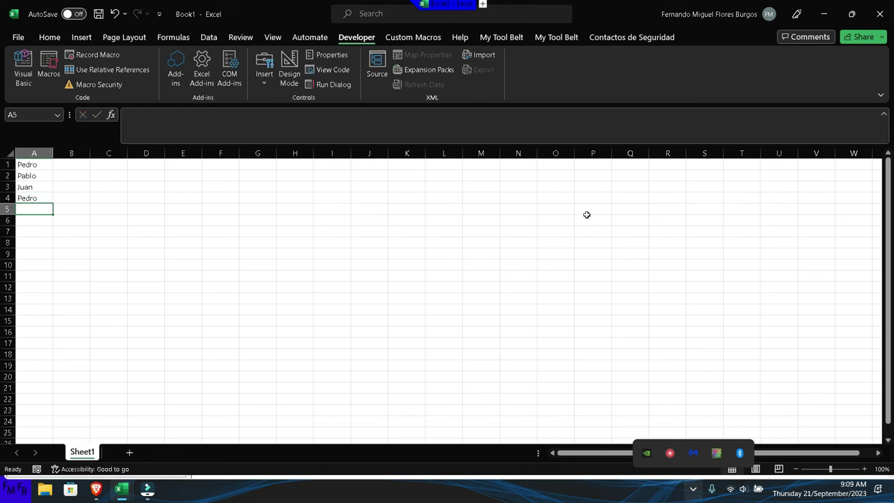
{"action": "type", "text": "Pablo"}
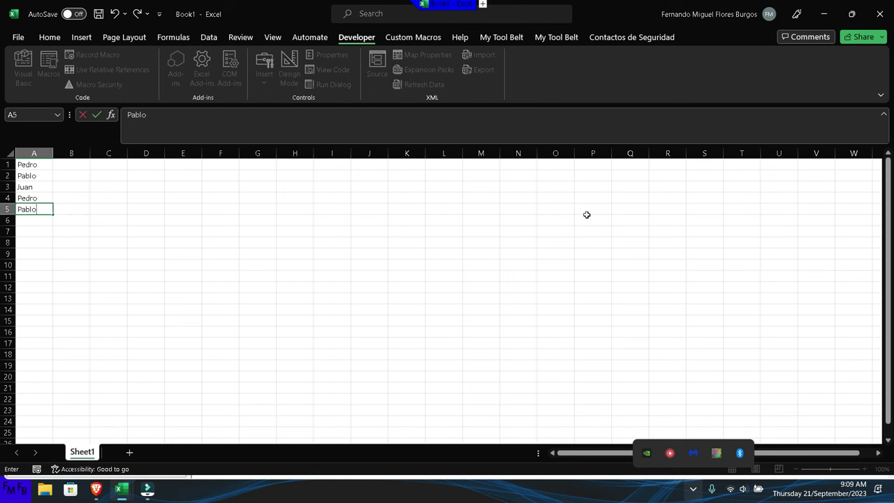
{"action": "key", "text": "Up"}
{"action": "key", "text": "Up"}
{"action": "key", "text": "Up"}
{"action": "key", "text": "Up"}
Enter the sports Futbol, Natacion, Beisbol, Futbol, Natacion in B1:B5
{"action": "key", "text": "Right"}
{"action": "type", "text": "F"}
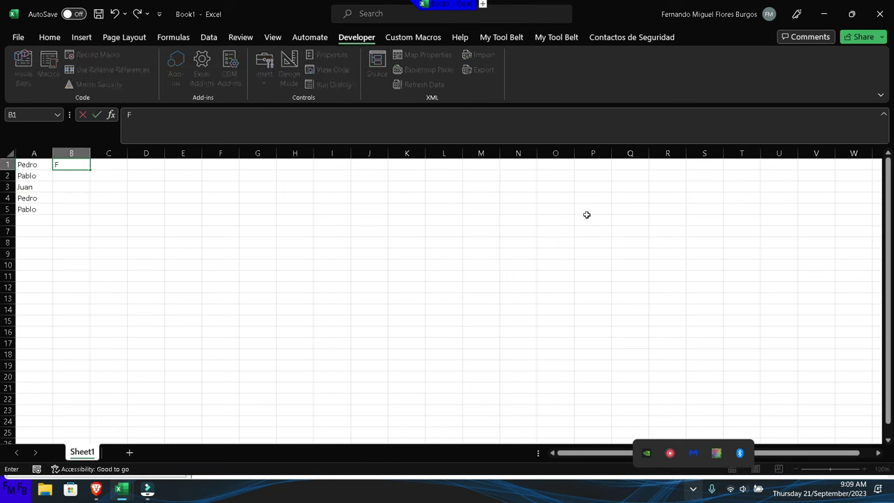
{"action": "type", "text": "utbol"}
{"action": "key", "text": "Return"}
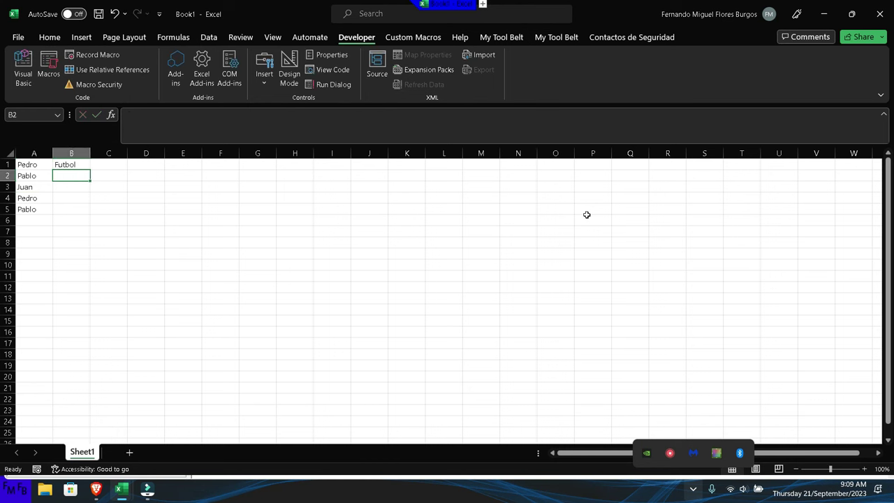
{"action": "type", "text": "Natacion"}
{"action": "key", "text": "Return"}
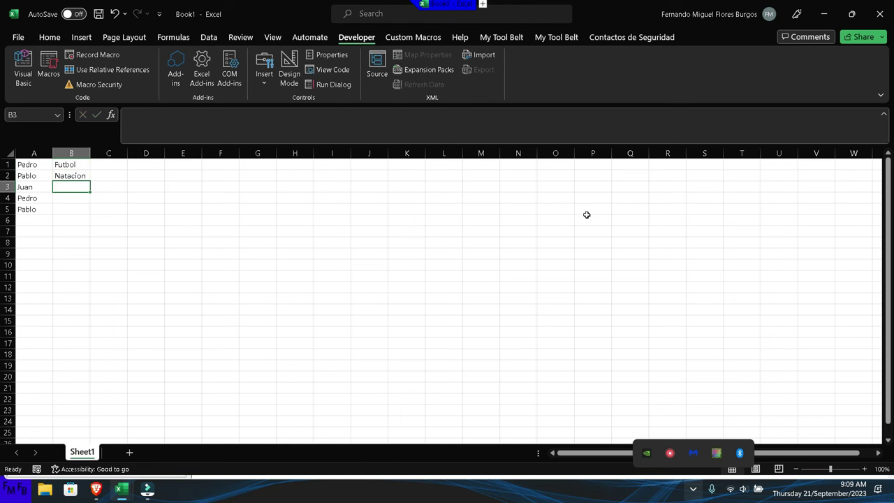
{"action": "type", "text": "Beisbol"}
{"action": "key", "text": "Return"}
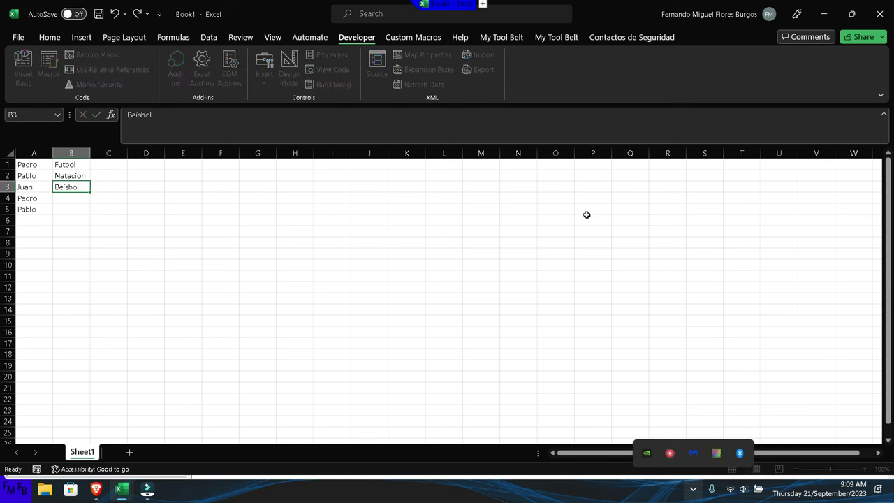
{"action": "type", "text": "Futbol"}
{"action": "key", "text": "Return"}
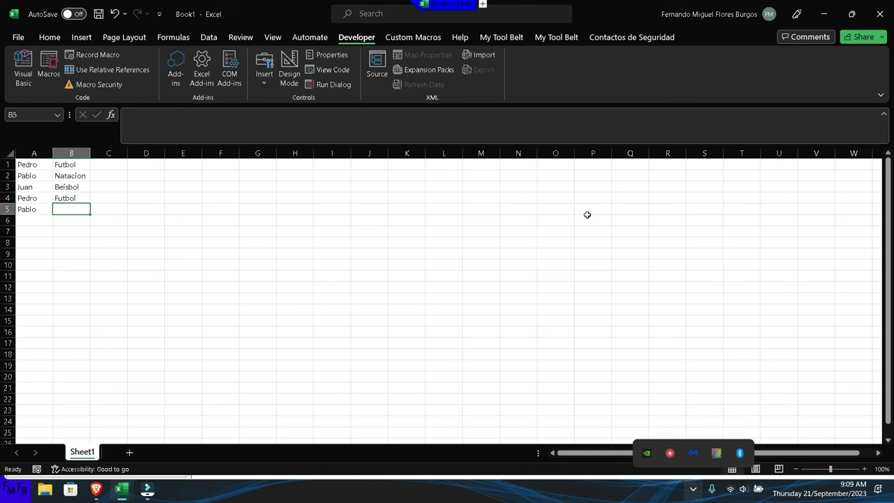
{"action": "type", "text": "Nataci"}
{"action": "key", "text": "Up"}
{"action": "key", "text": "Up"}
{"action": "key", "text": "Up"}
{"action": "key", "text": "Up"}
Enter values 10, 20, 30, 40, 50 in C1:C5 and switch back to the VBA editor
{"action": "key", "text": "Right"}
{"action": "type", "text": "10"}
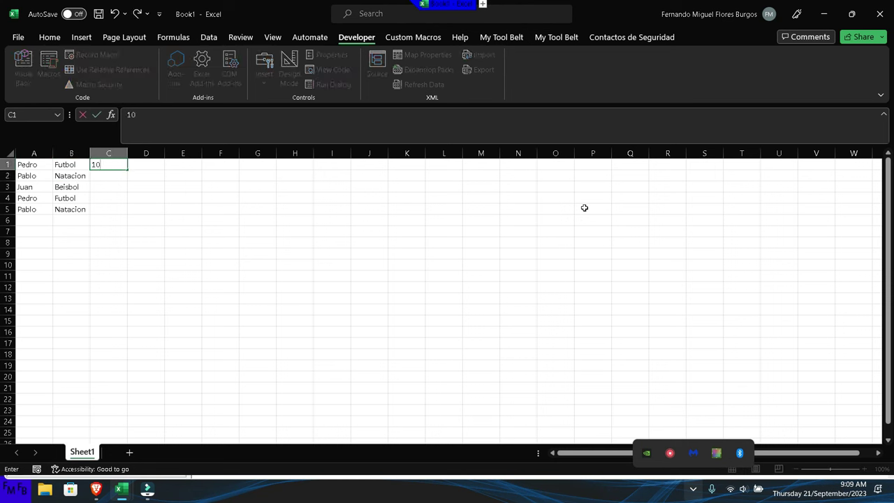
{"action": "key", "text": "Return"}
{"action": "type", "text": "20"}
{"action": "key", "text": "Return"}
{"action": "type", "text": "30"}
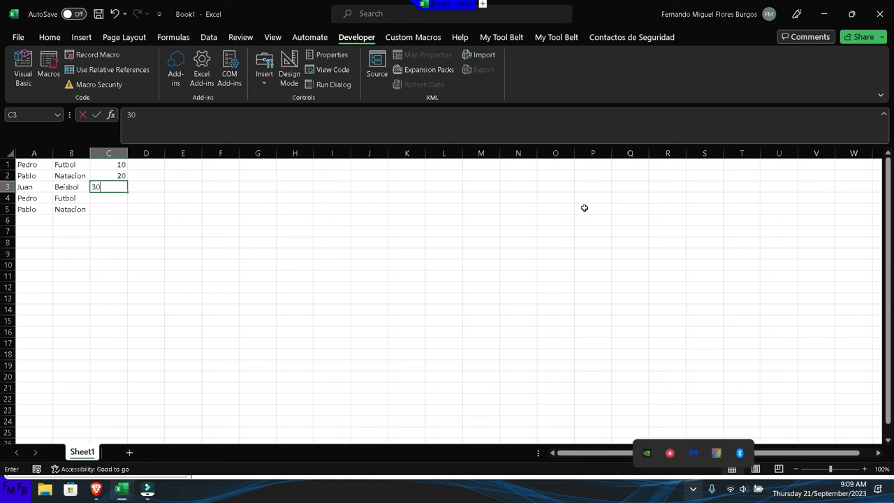
{"action": "key", "text": "Return"}
{"action": "type", "text": "40"}
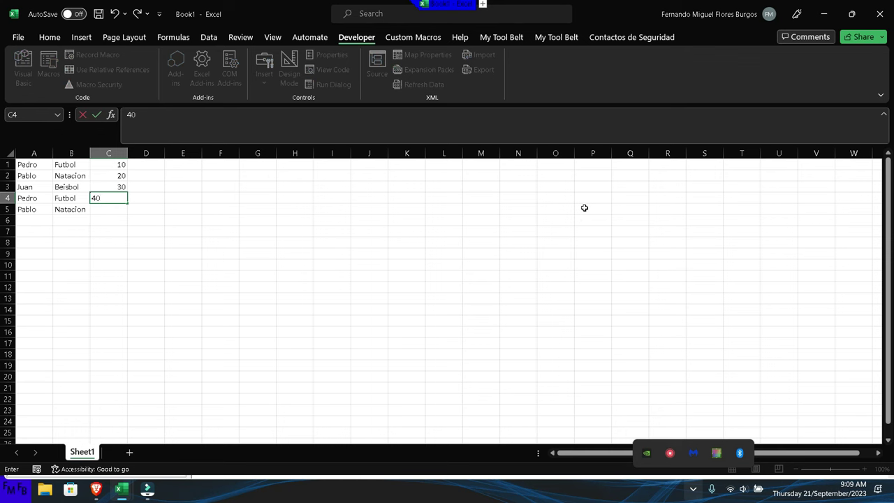
{"action": "key", "text": "Return"}
{"action": "type", "text": "50"}
{"action": "key", "text": "Right"}
{"action": "key", "text": "Right"}
{"action": "key", "text": "Up"}
{"action": "key", "text": "Up"}
{"action": "key", "text": "Up"}
{"action": "key", "text": "Up"}
{"action": "key", "text": "alt+Tab"}
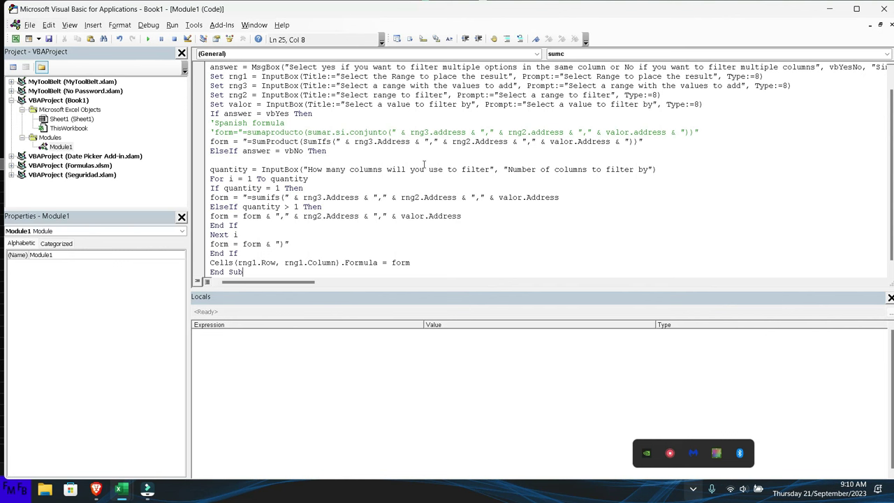
{"action": "left_click", "coordinate": [422, 164]}
{"action": "key", "text": "F5"}
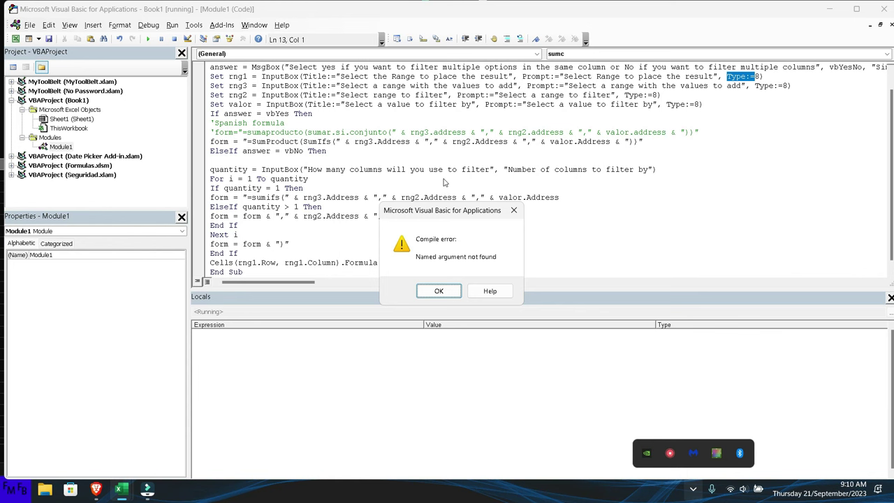
{"action": "key", "text": "Return"}
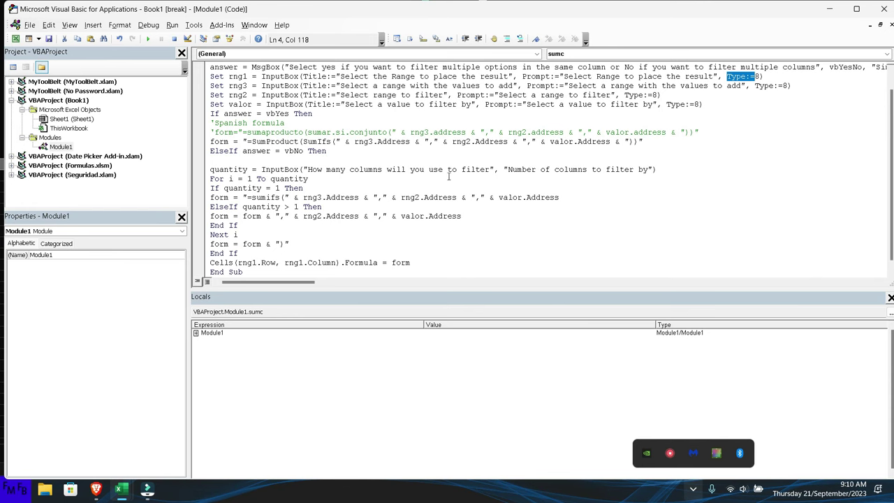
{"action": "scroll", "coordinate": [447, 176], "scroll_direction": "up", "scroll_amount": 1}
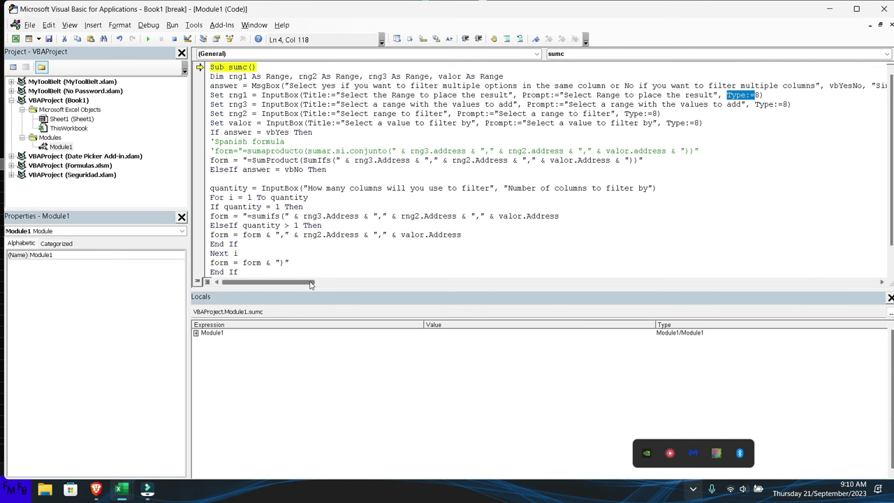
{"action": "left_click_drag", "start_coordinate": [312, 282], "coordinate": [334, 283]}
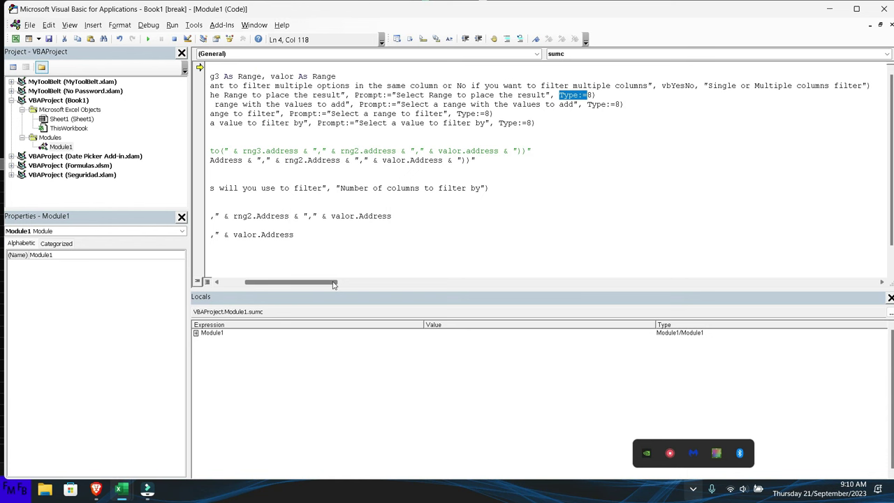
{"action": "key", "text": "F5"}
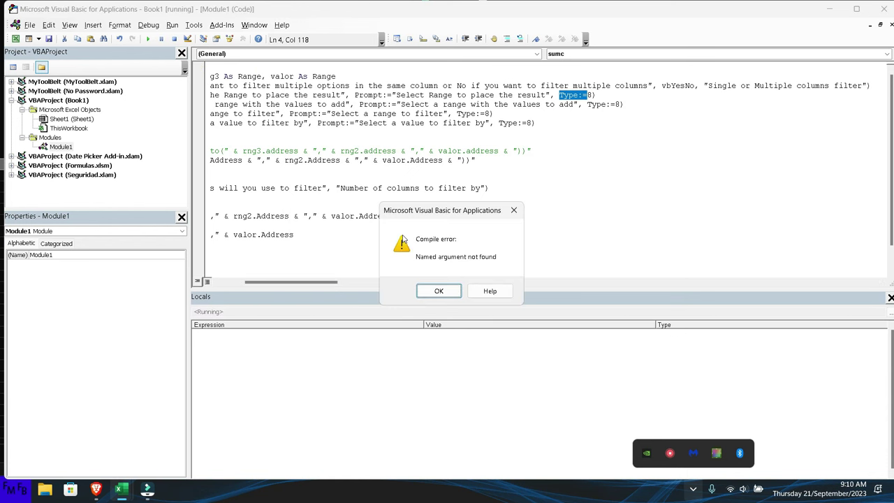
{"action": "key", "text": "Return"}
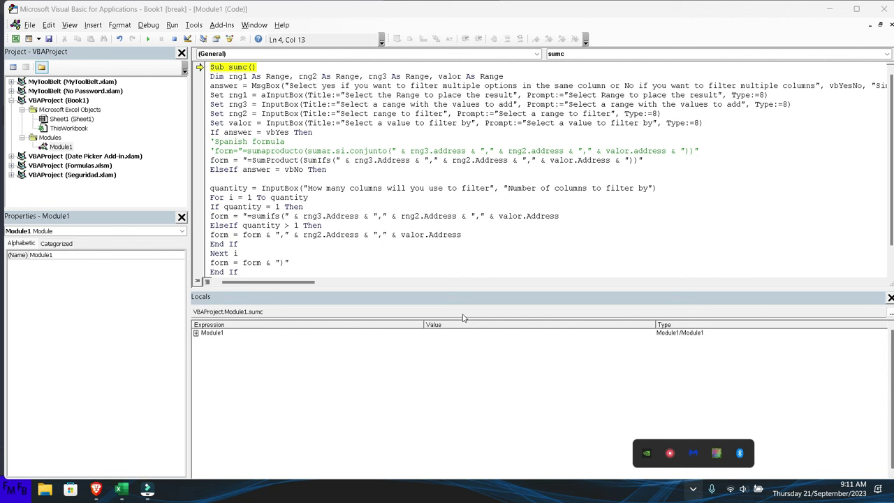
{"action": "left_click", "coordinate": [265, 95]}
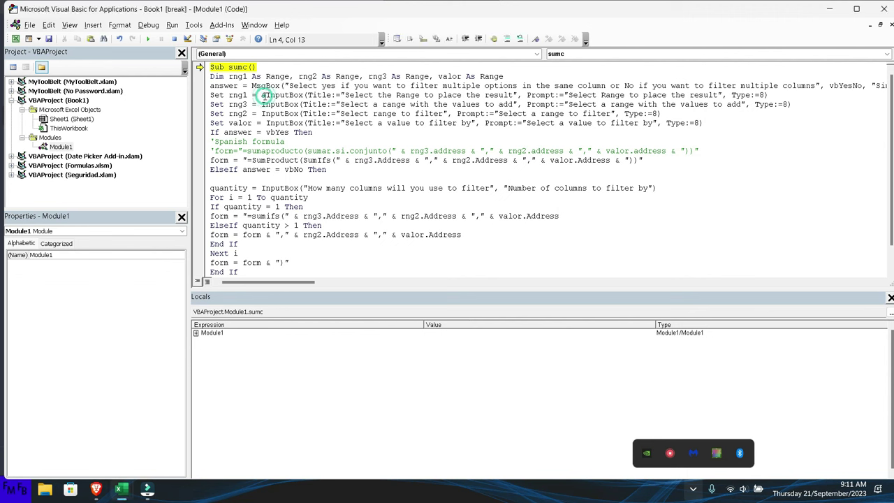
Prefix the InputBox calls on the rng1, rng3, rng2 and valor lines with 'application.' and run sumc
{"action": "type", "text": "application"}
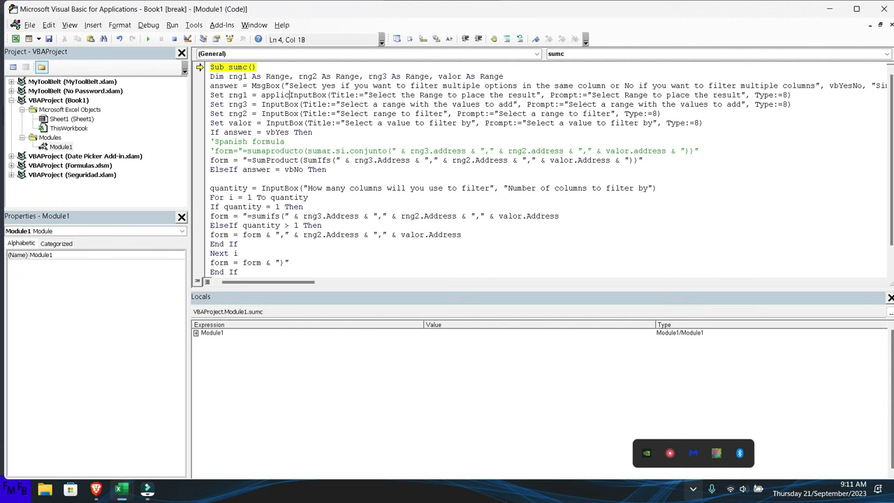
{"action": "type", "text": "."}
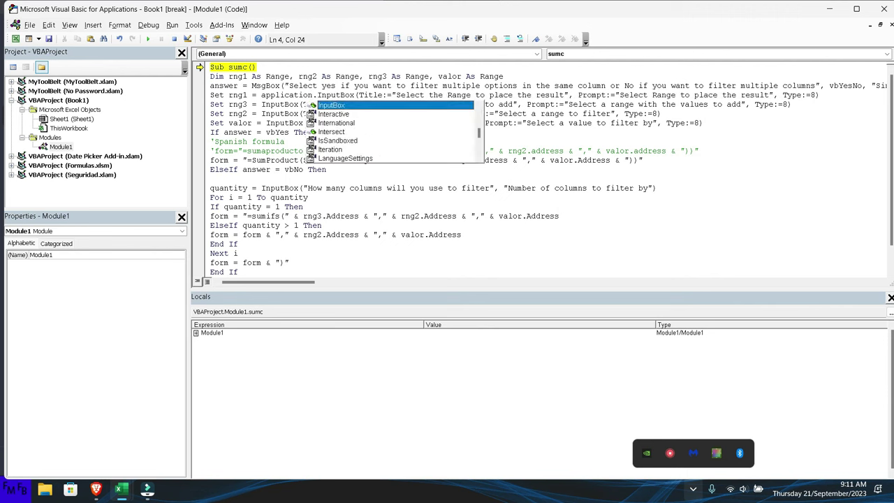
{"action": "key", "text": "Escape"}
{"action": "key", "text": "ctrl+shift+Left"}
{"action": "key", "text": "ctrl+shift+Left"}
{"action": "key", "text": "ctrl+c"}
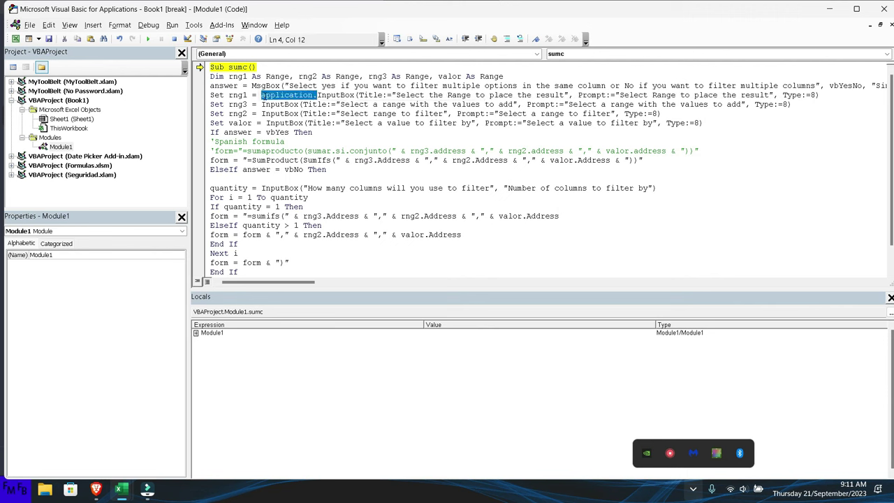
{"action": "key", "text": "Down"}
{"action": "key", "text": "ctrl+v"}
{"action": "key", "text": "Down"}
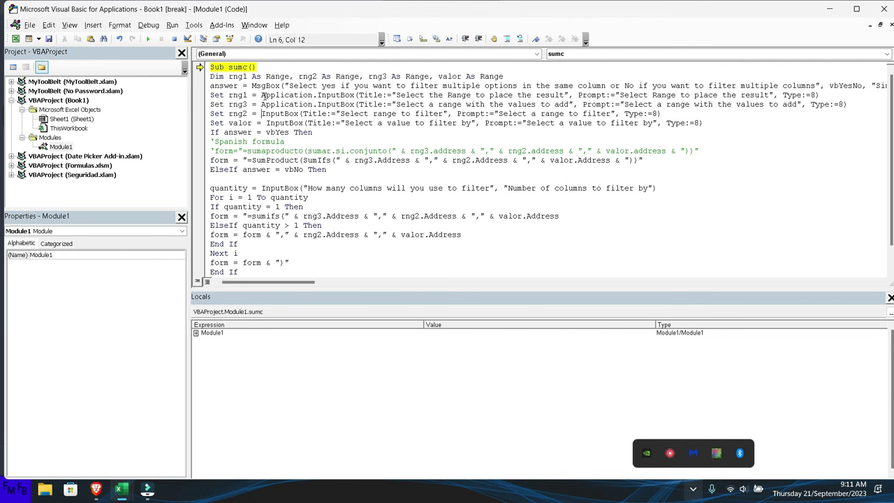
{"action": "key", "text": "ctrl+v"}
{"action": "key", "text": "Down"}
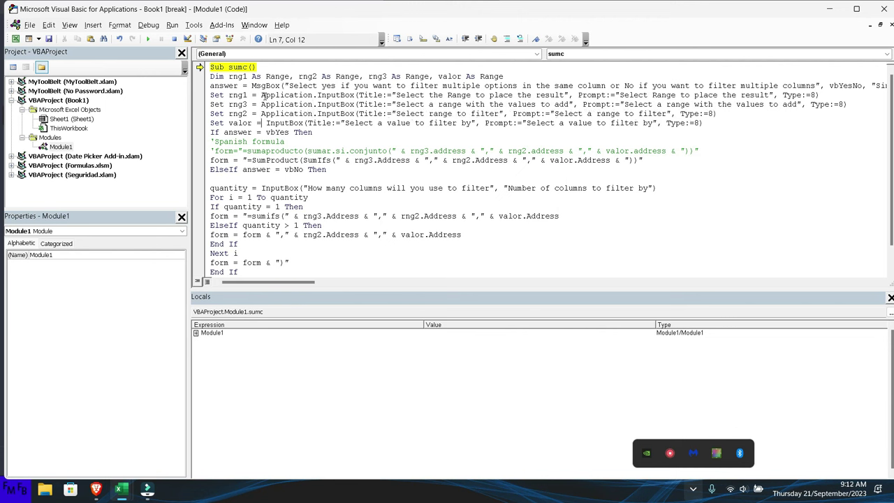
{"action": "key", "text": "ctrl+v"}
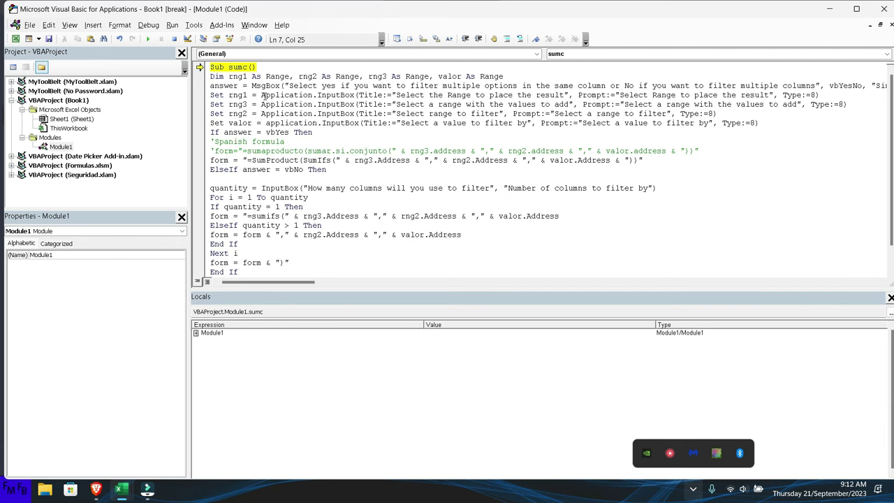
{"action": "key", "text": "F5"}
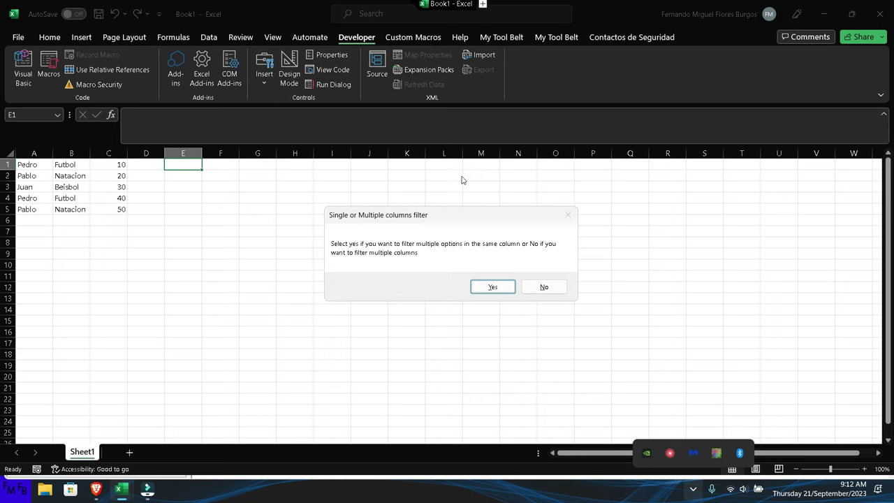
Answer Yes and give the macro E1, C1:C5, A1:A5 and A1, producing 50 in E1
{"action": "left_click", "coordinate": [490, 284]}
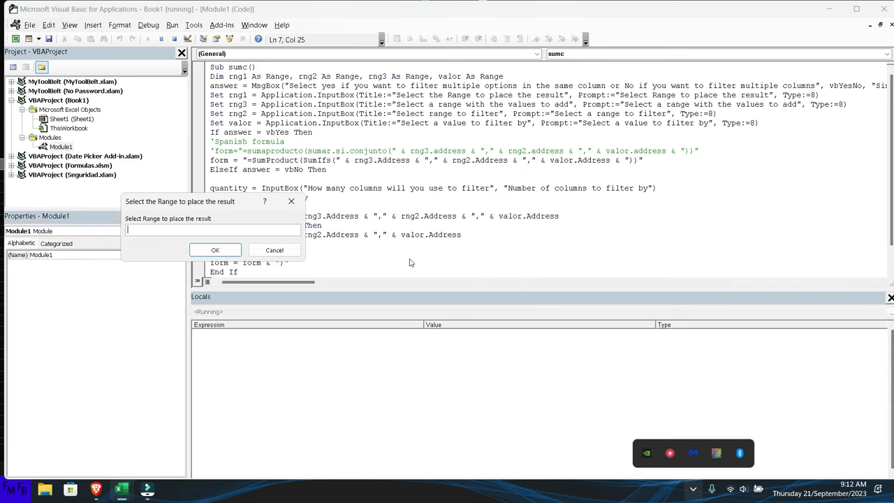
{"action": "key", "text": "alt+Tab"}
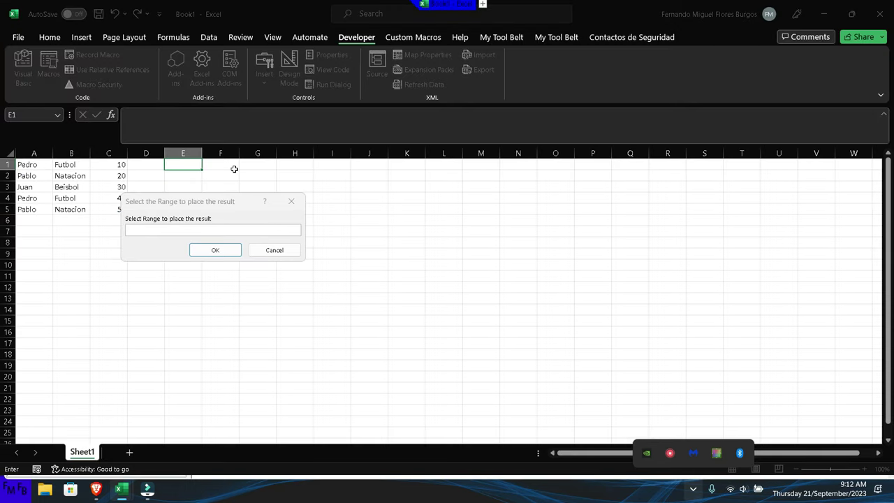
{"action": "left_click", "coordinate": [186, 162]}
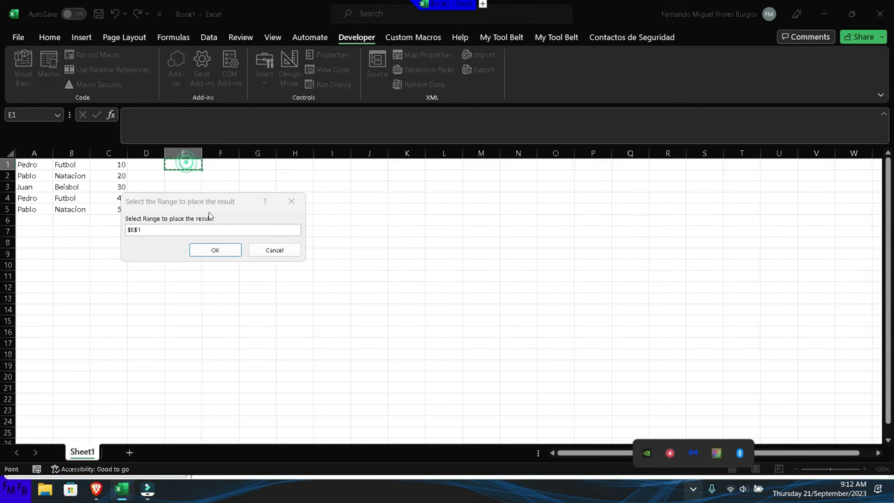
{"action": "left_click", "coordinate": [217, 249]}
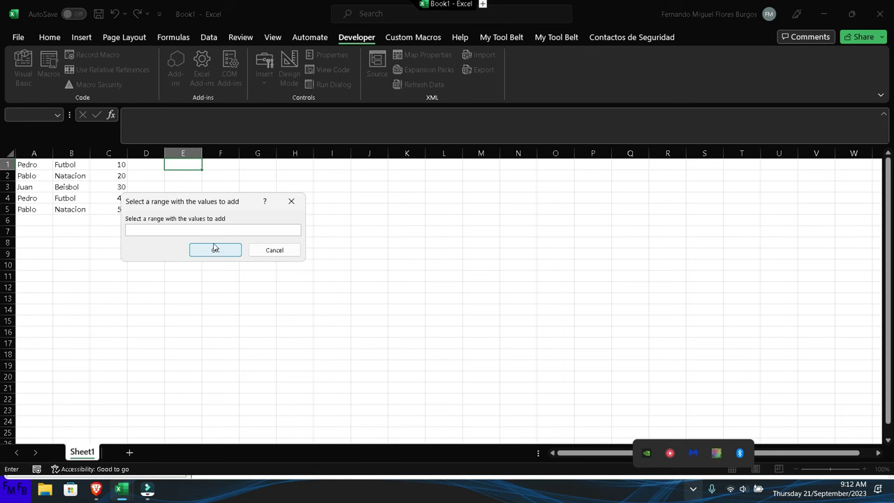
{"action": "left_click_drag", "start_coordinate": [111, 165], "coordinate": [108, 211]}
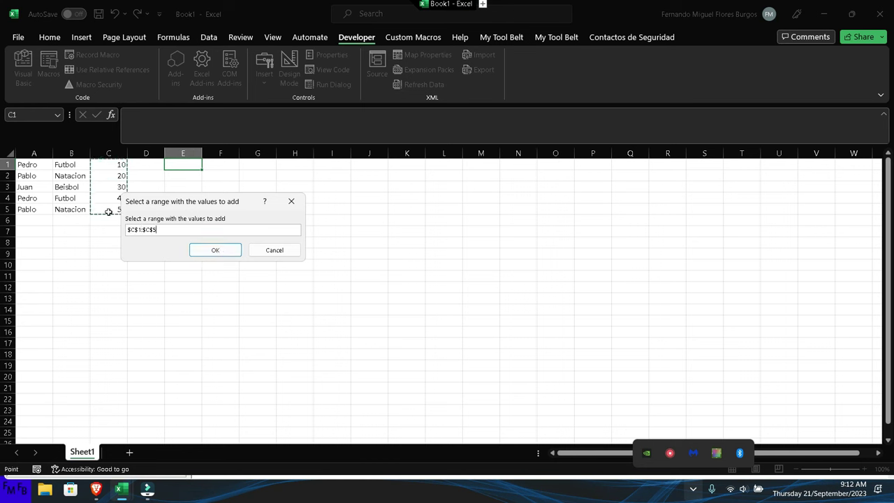
{"action": "left_click", "coordinate": [204, 252]}
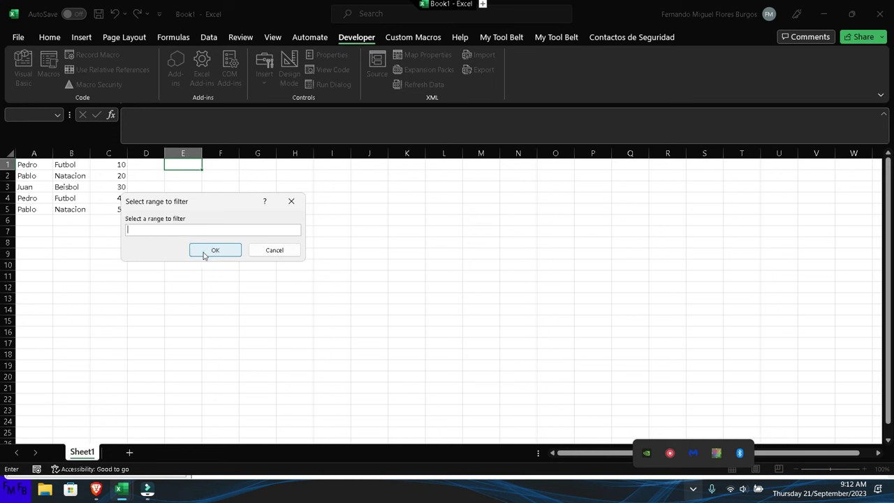
{"action": "left_click_drag", "start_coordinate": [40, 163], "coordinate": [31, 207]}
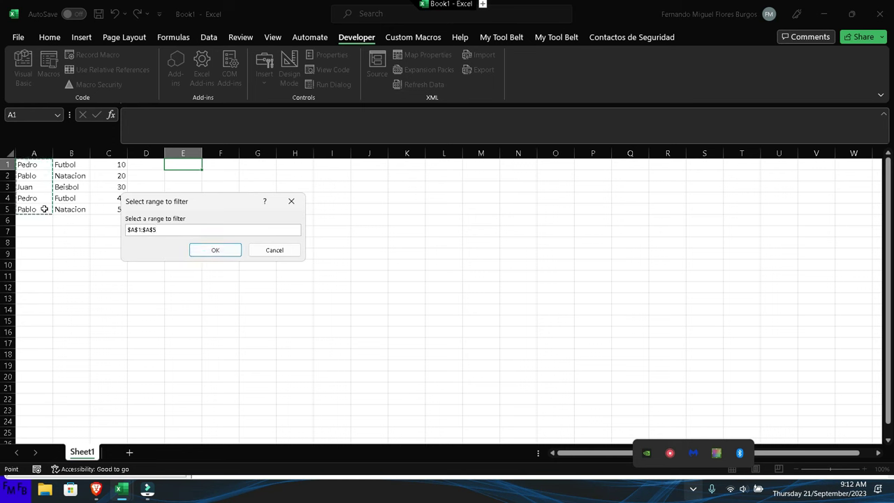
{"action": "left_click", "coordinate": [196, 253]}
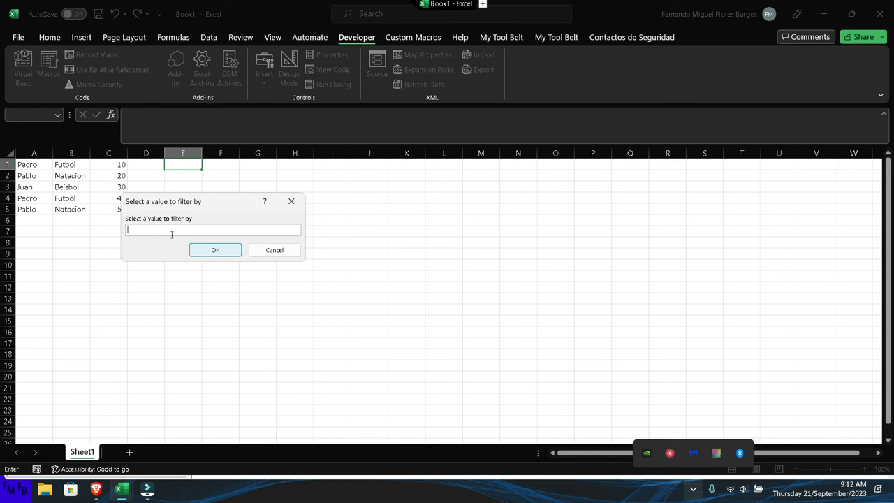
{"action": "left_click", "coordinate": [39, 167]}
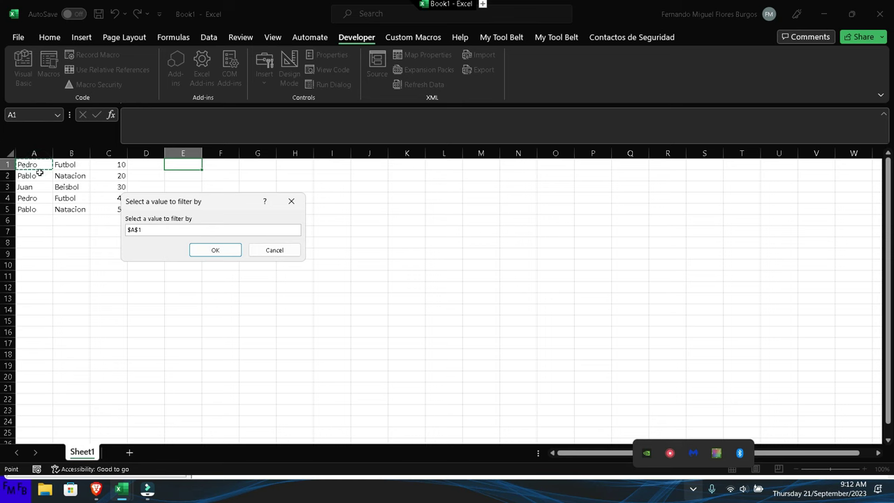
{"action": "left_click", "coordinate": [201, 249]}
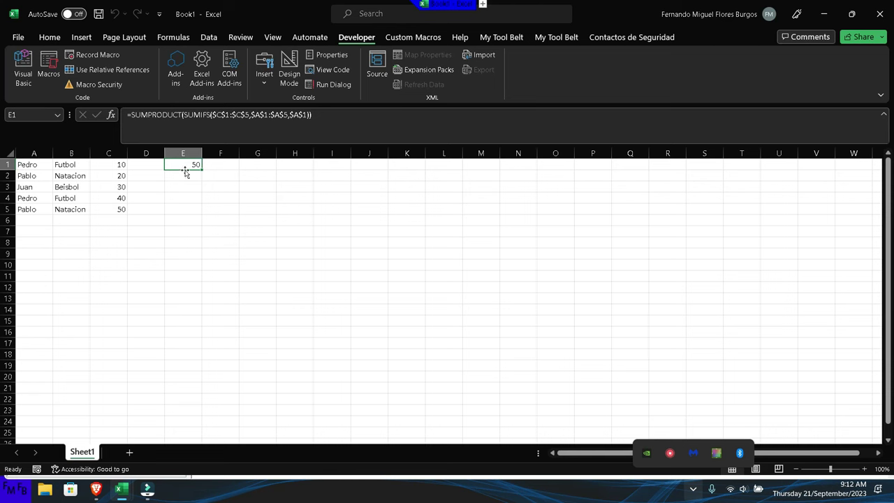
{"action": "left_click", "coordinate": [122, 164]}
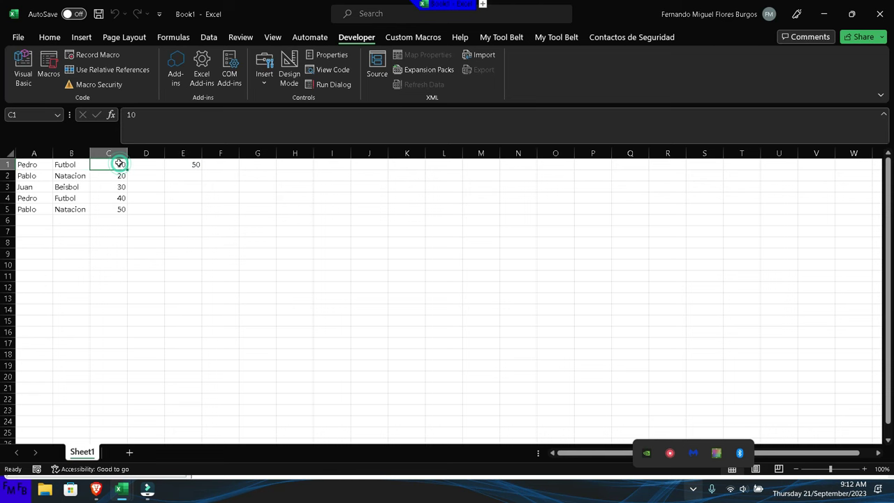
Fill C1 (10) and C4 (40) yellow, then return to the VBA editor
{"action": "left_click", "coordinate": [50, 37]}
{"action": "left_click", "coordinate": [156, 77]}
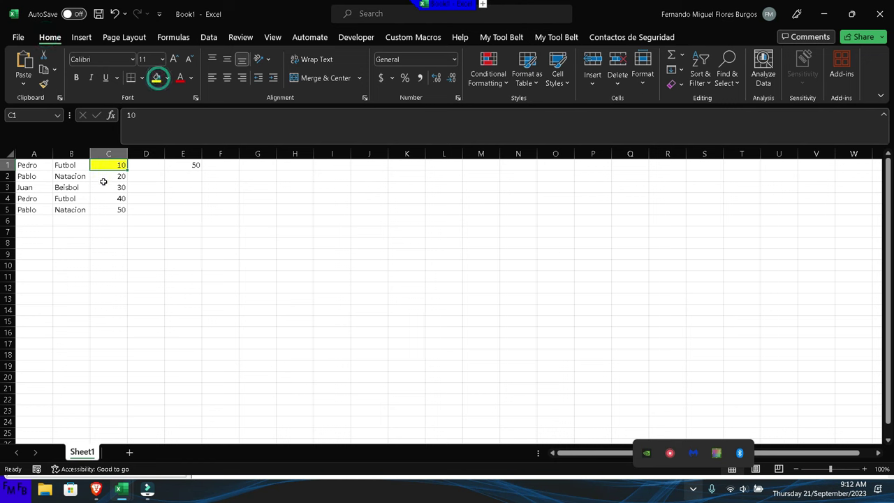
{"action": "left_click", "coordinate": [103, 199]}
{"action": "left_click", "coordinate": [155, 77]}
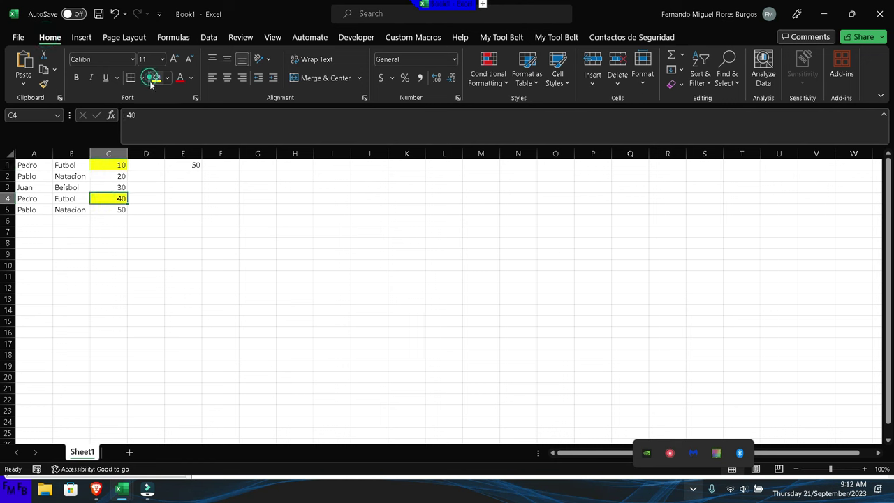
{"action": "left_click", "coordinate": [193, 177]}
{"action": "key", "text": "alt+F11"}
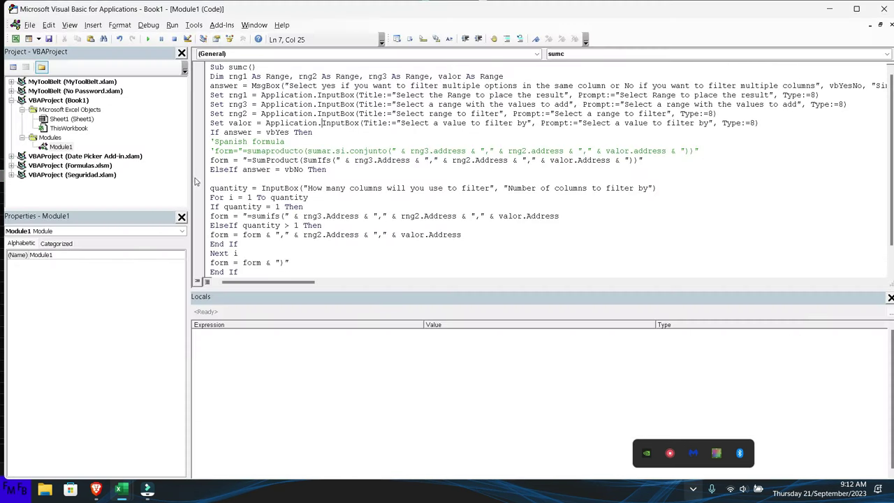
Rerun sumc with E2 as the result cell and C1:C5 as the values to add
{"action": "key", "text": "F5"}
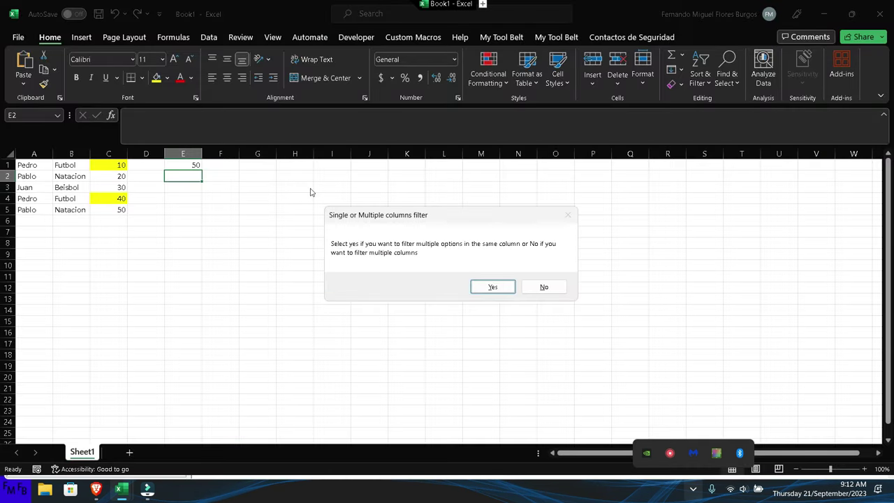
{"action": "left_click", "coordinate": [544, 285]}
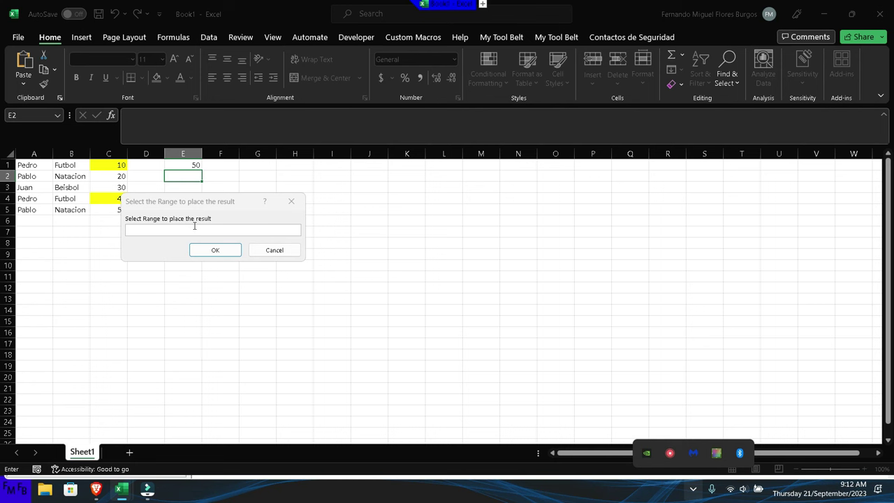
{"action": "left_click", "coordinate": [191, 176]}
{"action": "left_click", "coordinate": [214, 248]}
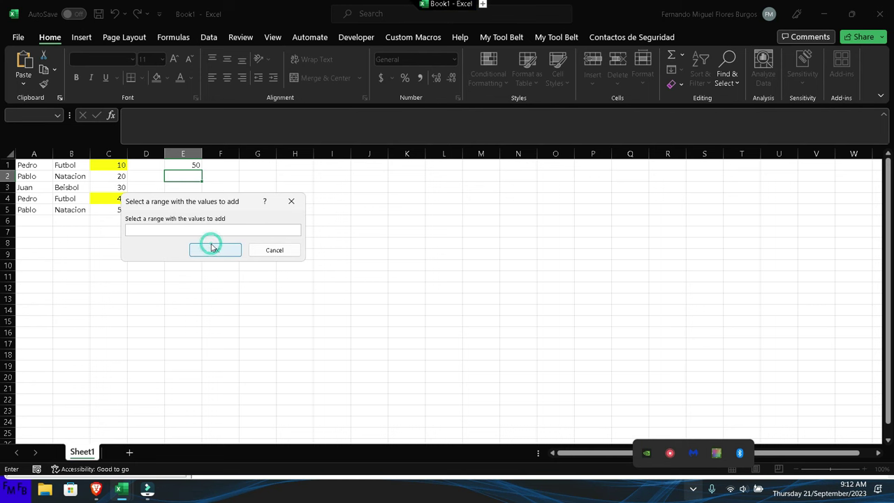
{"action": "left_click", "coordinate": [37, 166]}
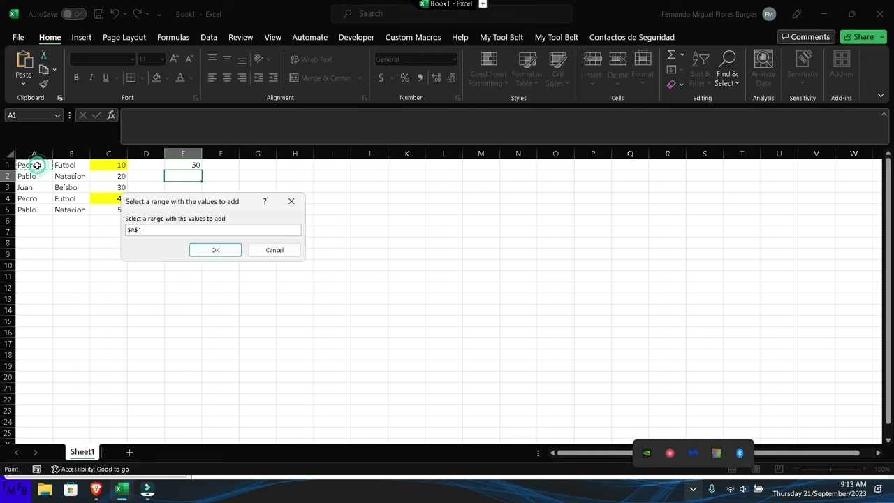
{"action": "left_click_drag", "start_coordinate": [99, 165], "coordinate": [100, 209]}
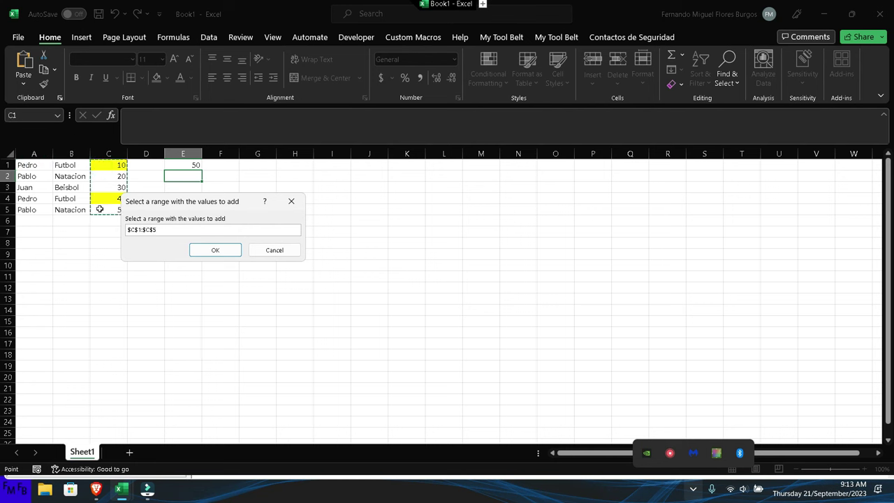
{"action": "left_click", "coordinate": [202, 249]}
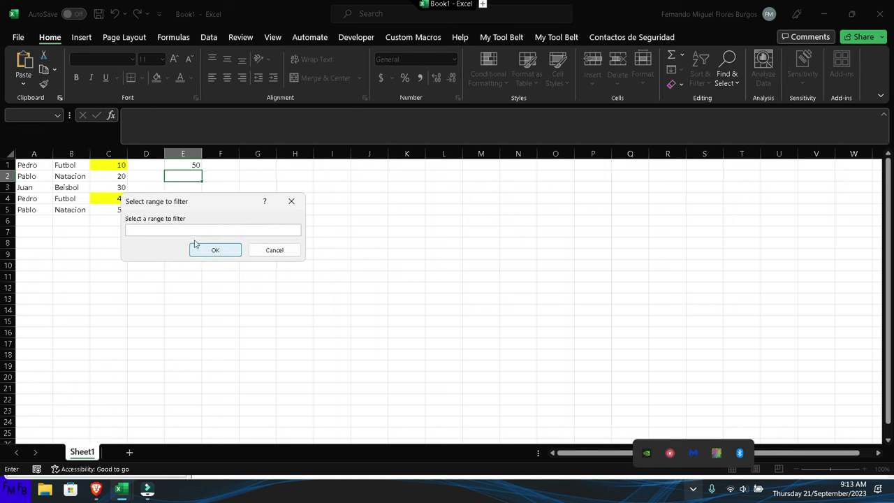
Give A1:A5 as filter range, leave the value empty, end error 424, and rerun sumc
{"action": "left_click_drag", "start_coordinate": [39, 165], "coordinate": [38, 209]}
{"action": "left_click", "coordinate": [213, 250]}
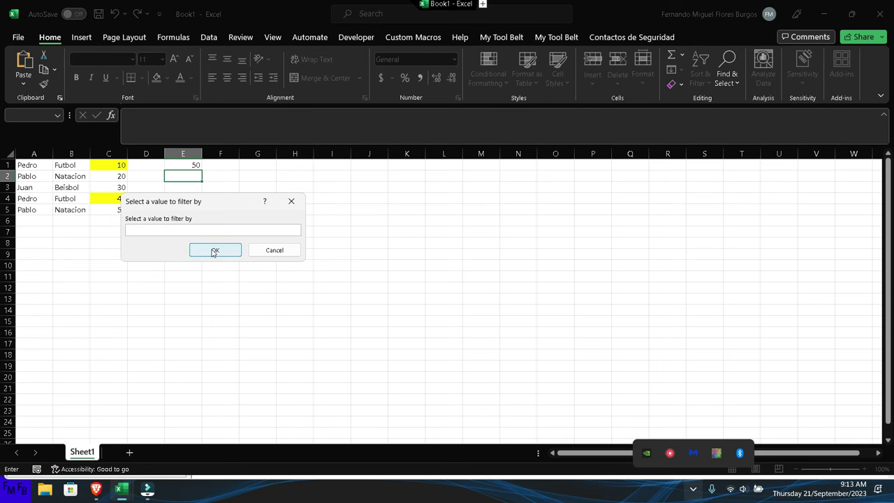
{"action": "left_click", "coordinate": [214, 252]}
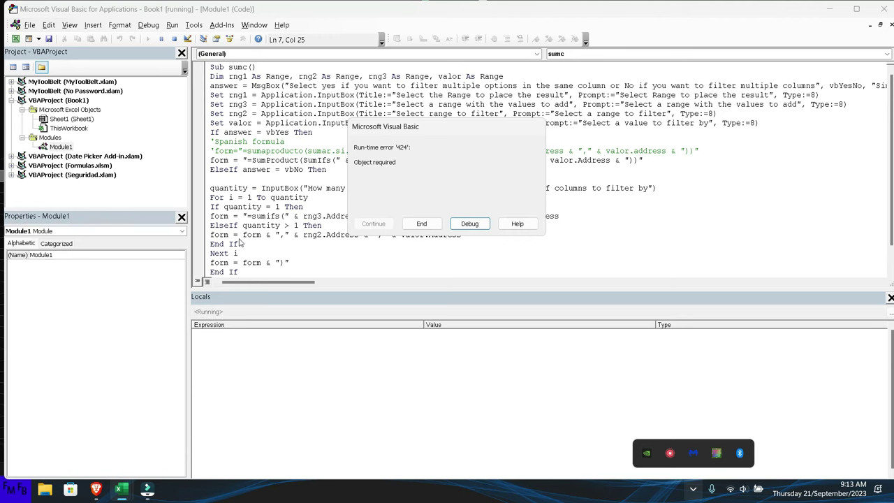
{"action": "left_click", "coordinate": [422, 224]}
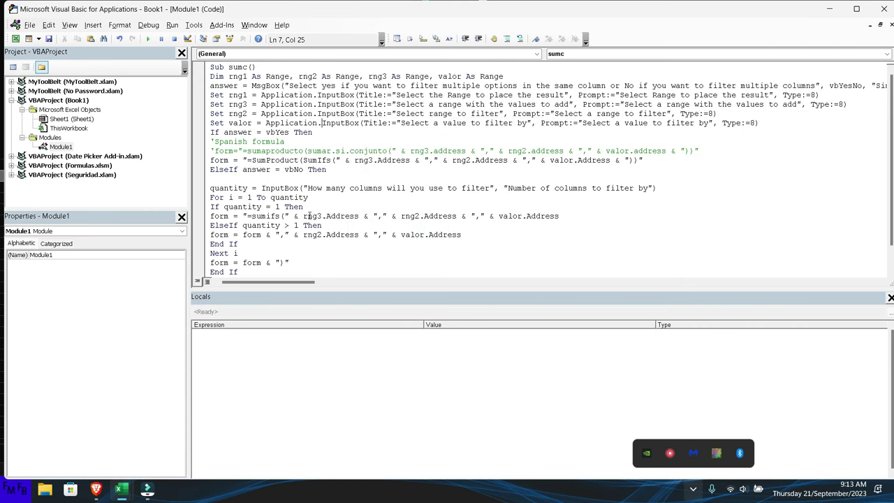
{"action": "key", "text": "F5"}
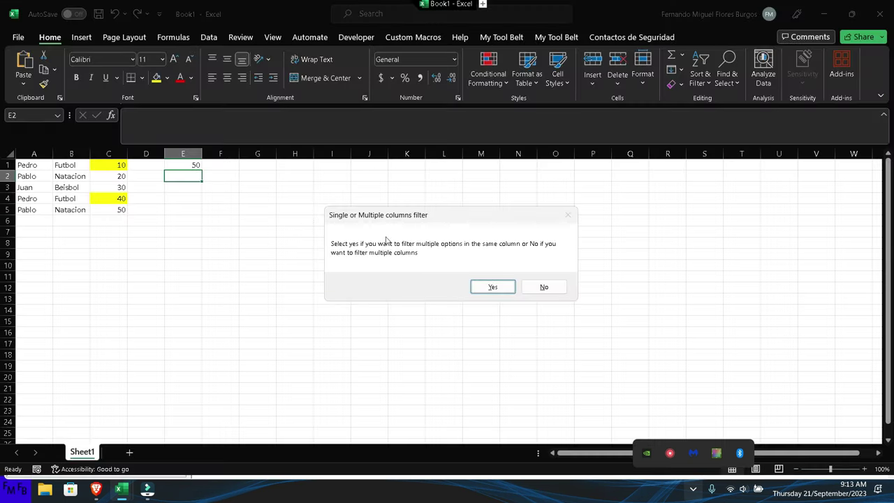
Test the No (multiple columns) option with E2, C1:C5 and A1:A5, ending at error 424
{"action": "left_click", "coordinate": [546, 292]}
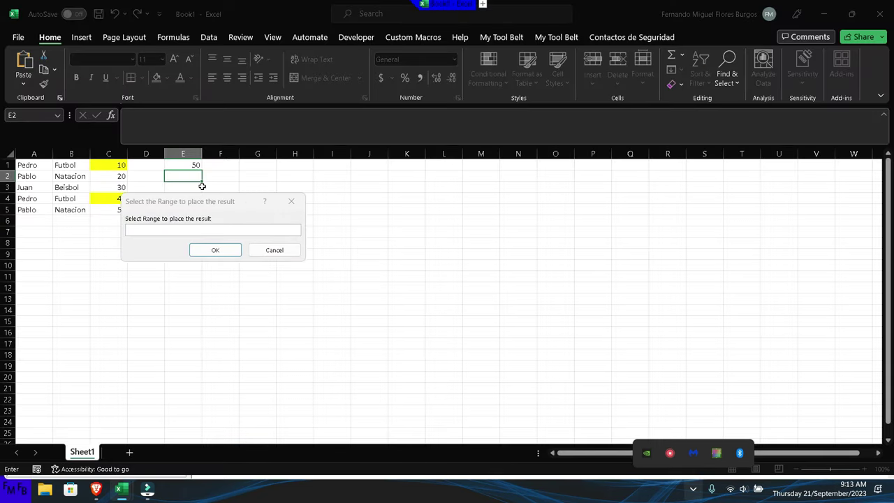
{"action": "left_click", "coordinate": [189, 175]}
{"action": "left_click", "coordinate": [214, 251]}
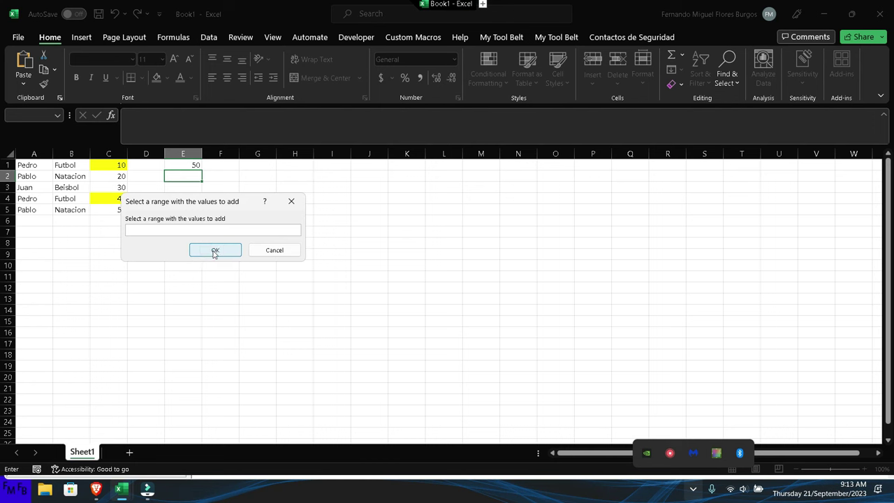
{"action": "left_click_drag", "start_coordinate": [105, 166], "coordinate": [107, 211]}
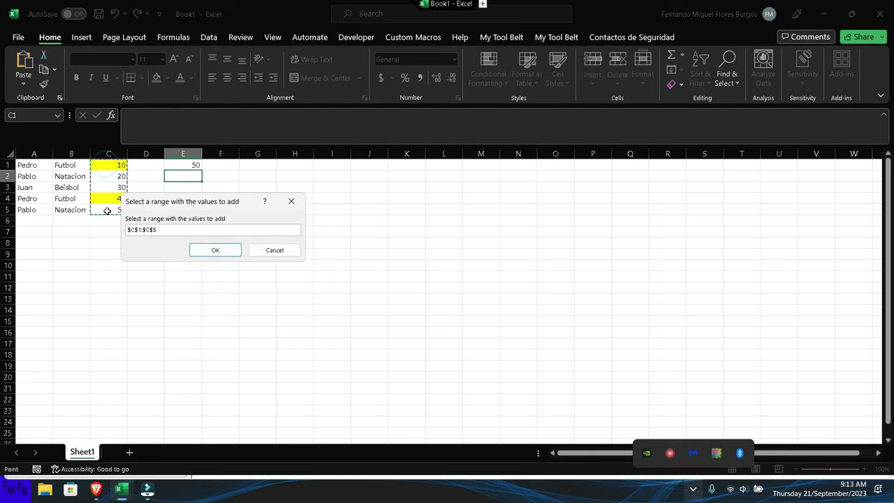
{"action": "key", "text": "Return"}
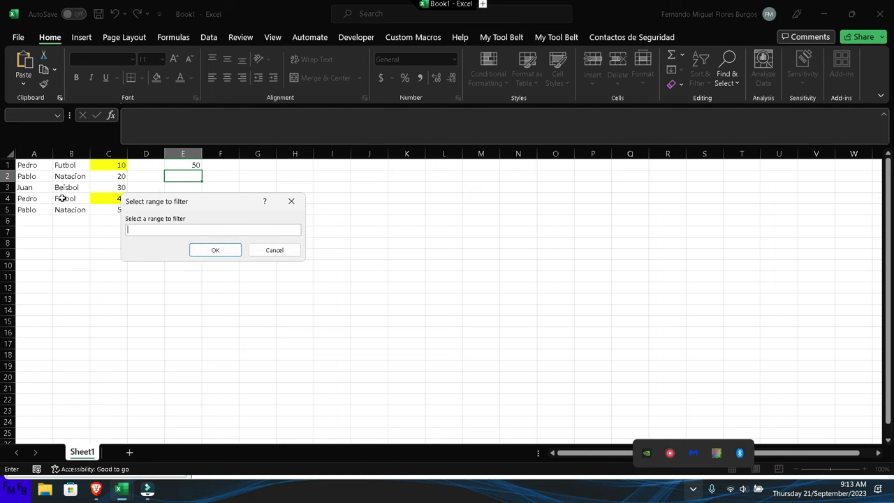
{"action": "left_click_drag", "start_coordinate": [27, 165], "coordinate": [35, 209]}
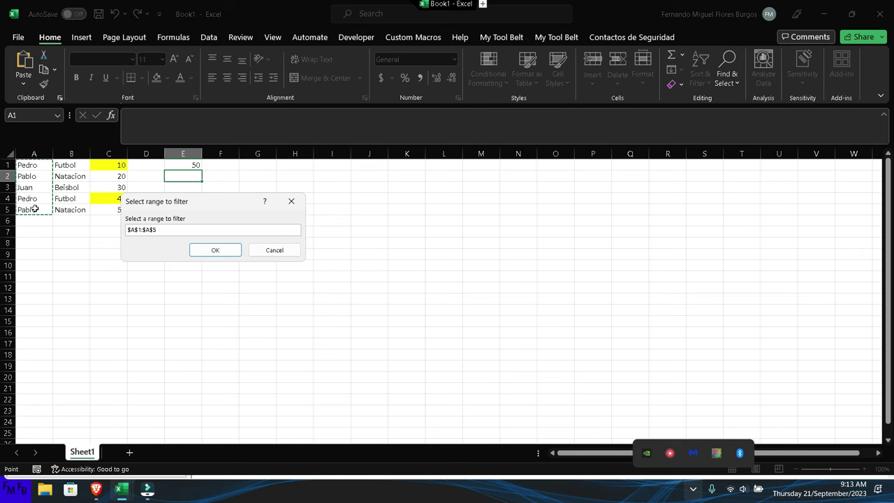
{"action": "key", "text": "Return"}
{"action": "key", "text": "Escape"}
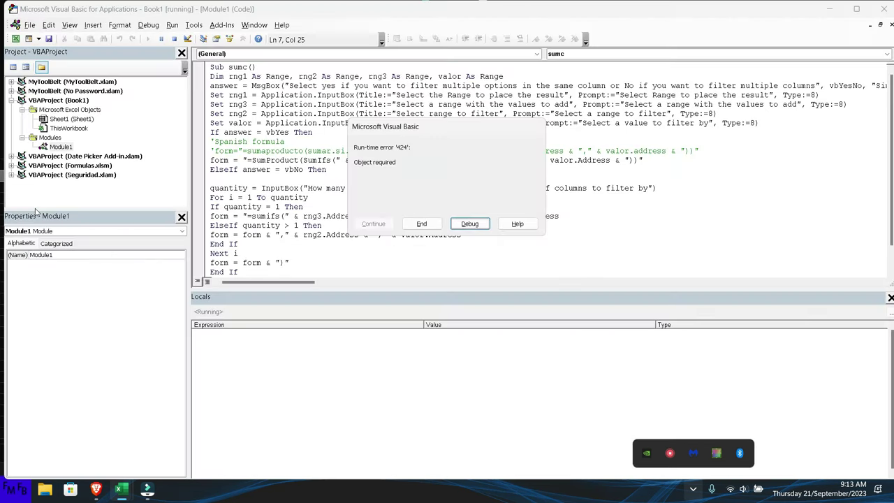
{"action": "left_click", "coordinate": [421, 224]}
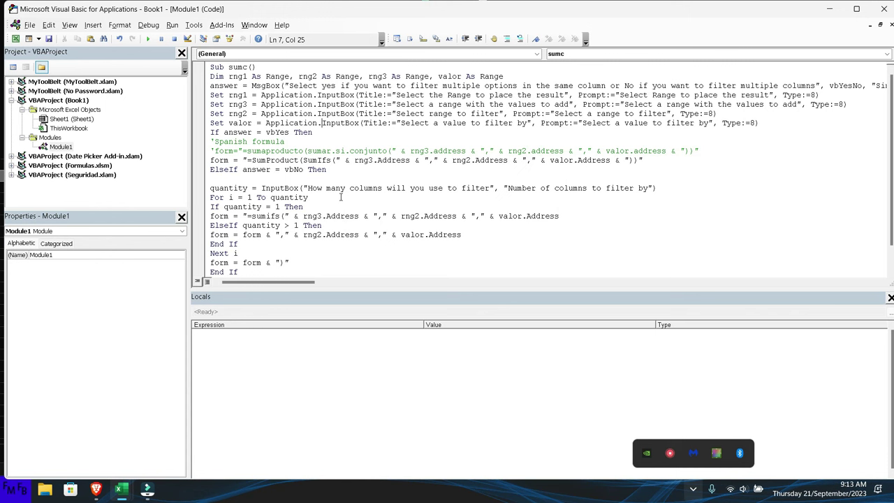
{"action": "left_click", "coordinate": [211, 118]}
Cut the Set rng2 and Set valor lines and paste them into the If answer = vbYes branch
{"action": "left_click", "coordinate": [208, 92]}
{"action": "left_click", "coordinate": [211, 104]}
{"action": "key", "text": "Down"}
{"action": "key", "text": "shift+Down"}
{"action": "key", "text": "shift+End"}
{"action": "key", "text": "shift+End"}
{"action": "key", "text": "ctrl+x"}
{"action": "key", "text": "Down"}
{"action": "key", "text": "Return"}
{"action": "key", "text": "Up"}
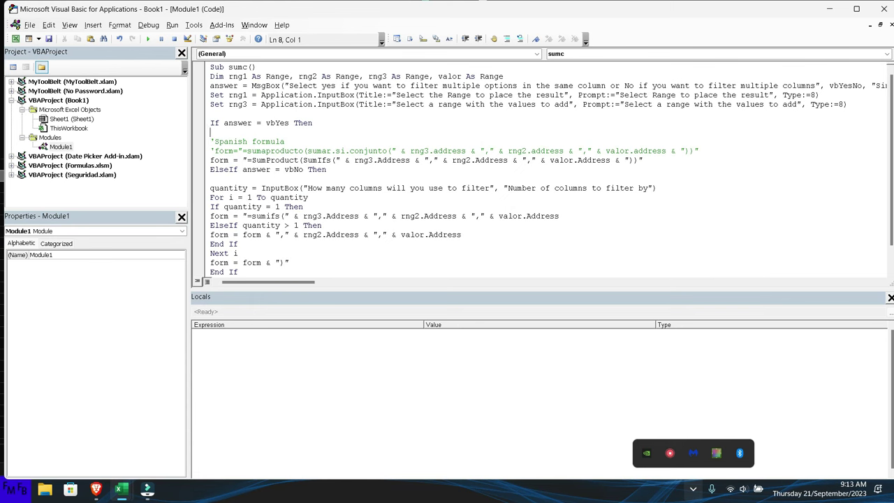
{"action": "key", "text": "ctrl+v"}
{"action": "key", "text": "Down"}
Paste the same two prompt lines inside the For loop and rerun sumc
{"action": "left_click", "coordinate": [656, 197]}
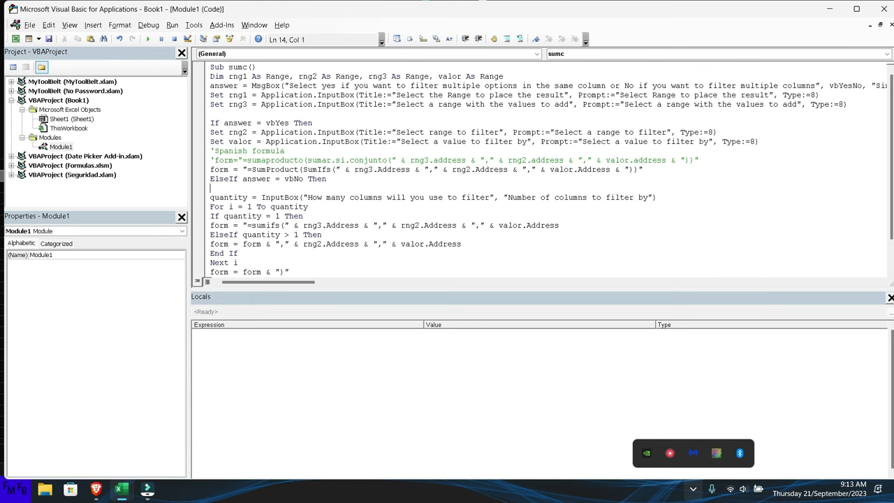
{"action": "key", "text": "Down"}
{"action": "key", "text": "Down"}
{"action": "key", "text": "Up"}
{"action": "key", "text": "ctrl+v"}
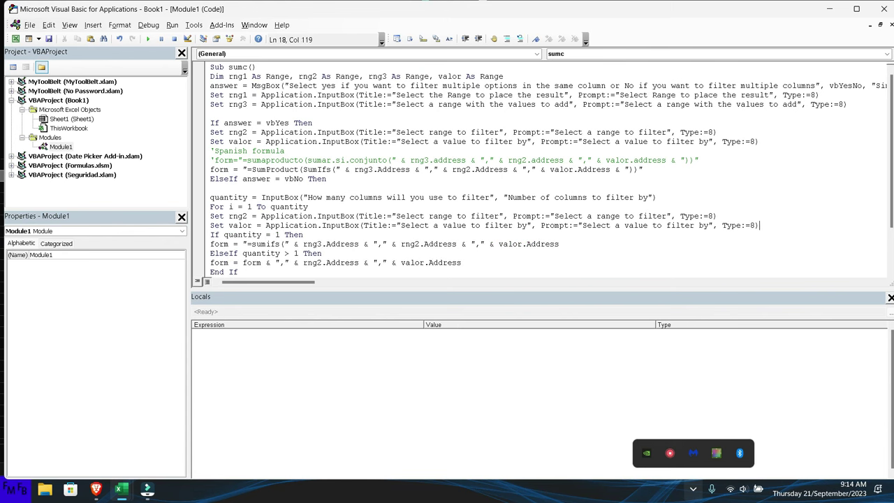
{"action": "key", "text": "F5"}
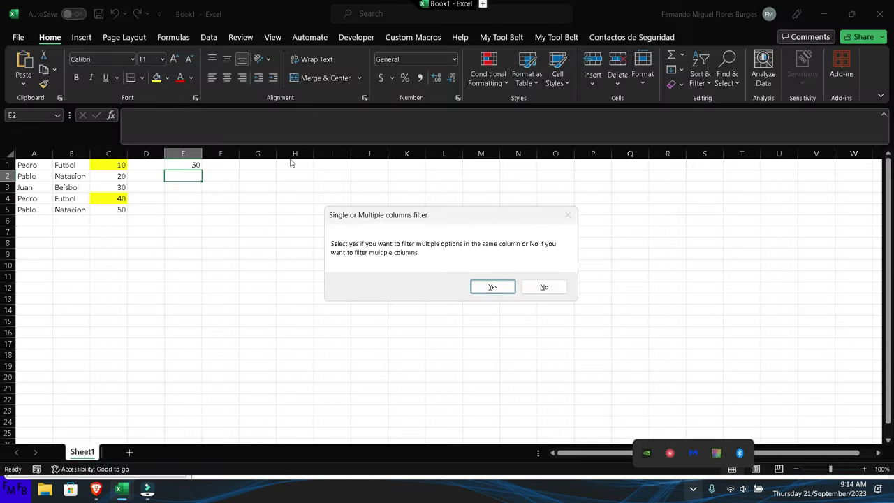
Choose multiple columns, with E2 as result cell, C1:C5 as values, and 1 as the column count
{"action": "left_click", "coordinate": [525, 286]}
{"action": "key", "text": "alt+Tab"}
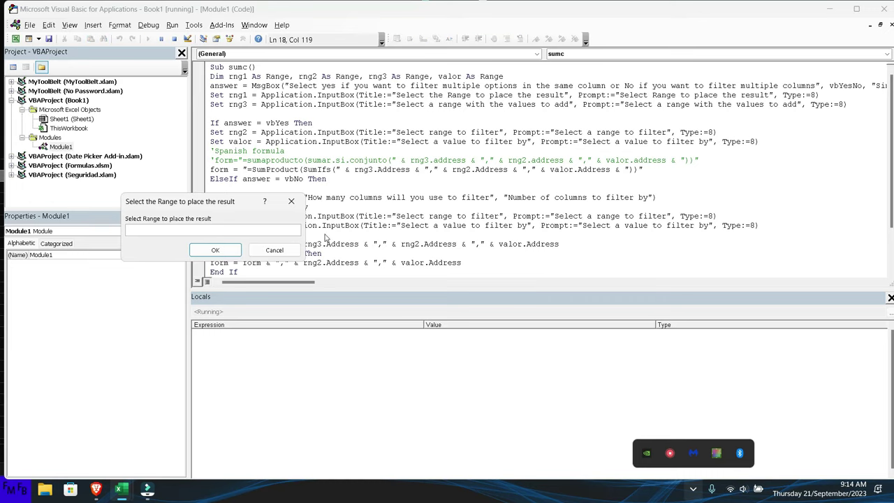
{"action": "left_click", "coordinate": [183, 176]}
{"action": "left_click", "coordinate": [213, 250]}
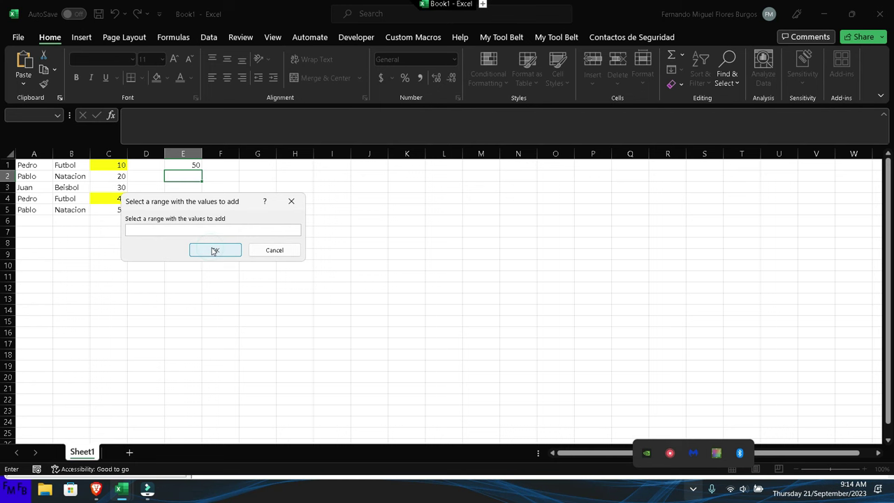
{"action": "left_click_drag", "start_coordinate": [117, 164], "coordinate": [111, 206]}
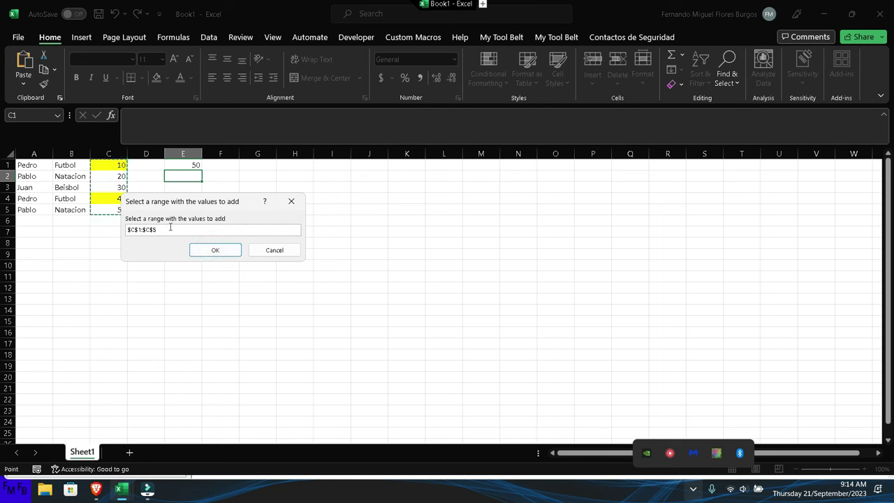
{"action": "left_click", "coordinate": [201, 250]}
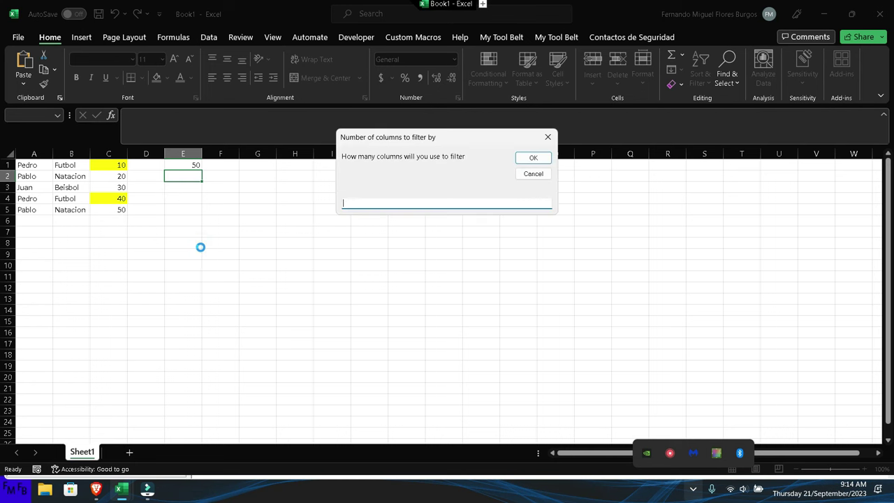
{"action": "type", "text": "1"}
{"action": "key", "text": "Return"}
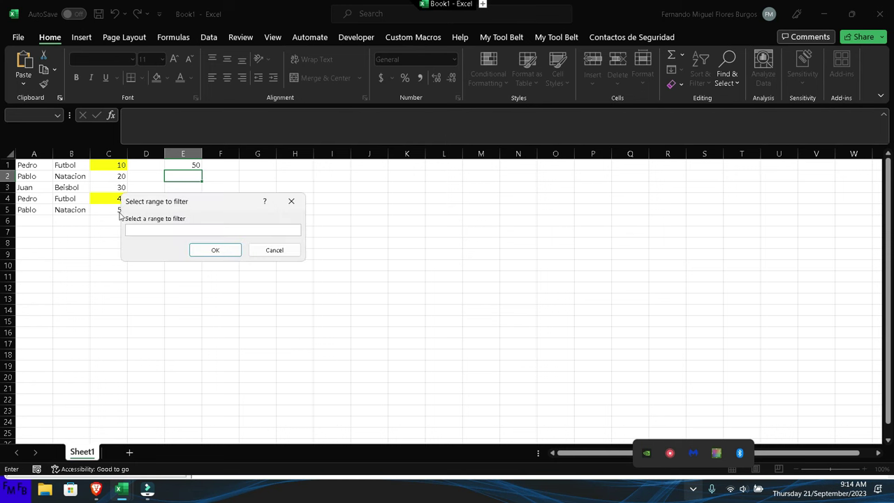
Filter A1:A5 by A1 and a column B range by B cells, leaving a partial formula in E2
{"action": "left_click_drag", "start_coordinate": [37, 165], "coordinate": [35, 209]}
{"action": "left_click", "coordinate": [204, 257]}
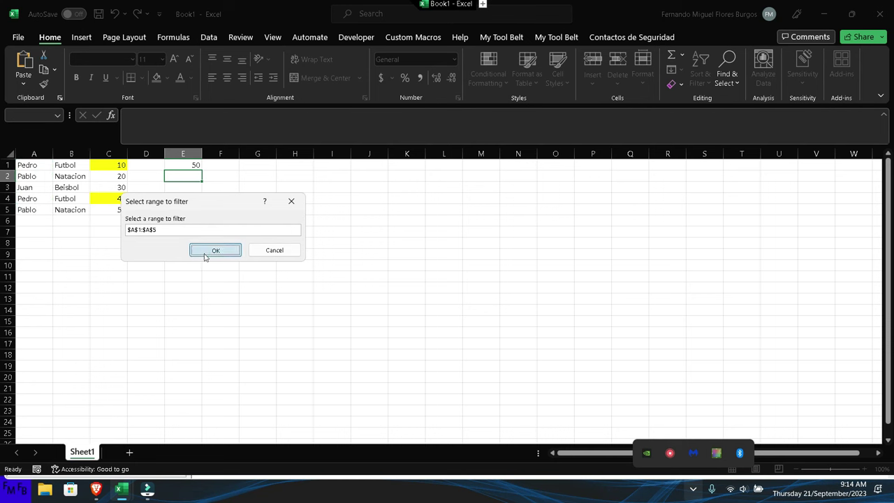
{"action": "left_click", "coordinate": [44, 165]}
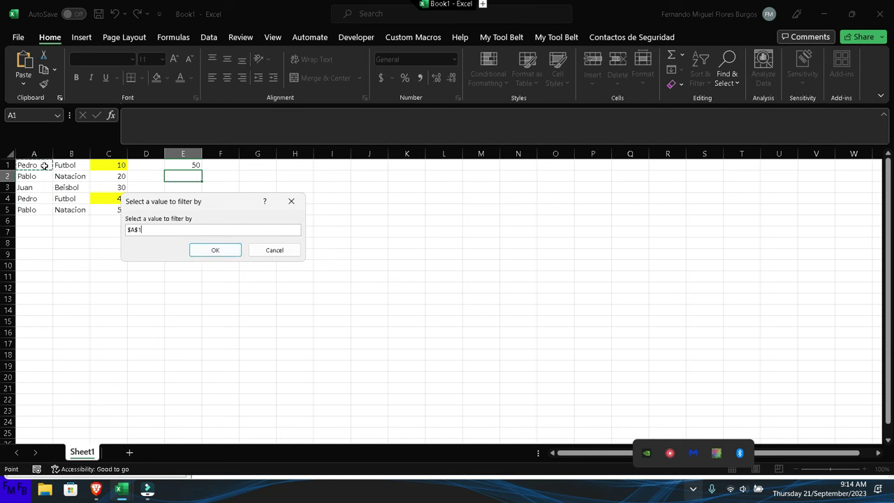
{"action": "key", "text": "Return"}
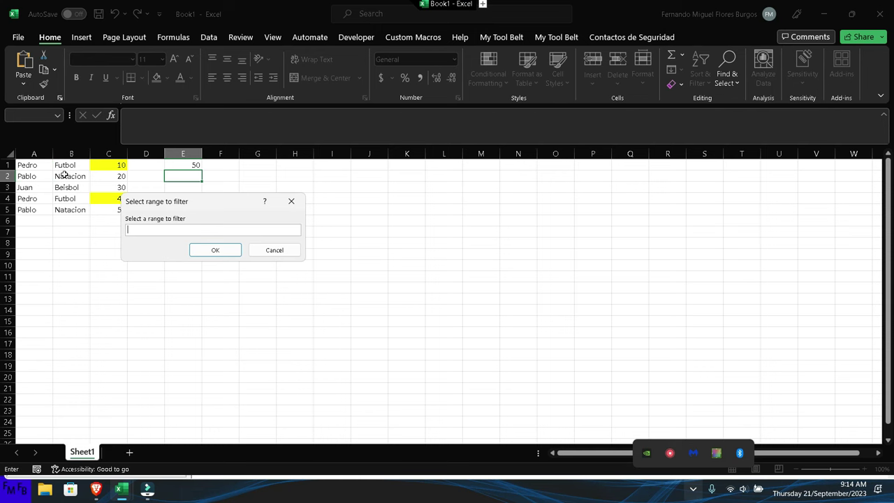
{"action": "left_click_drag", "start_coordinate": [81, 161], "coordinate": [78, 206]}
{"action": "key", "text": "Return"}
{"action": "left_click_drag", "start_coordinate": [75, 167], "coordinate": [79, 176]}
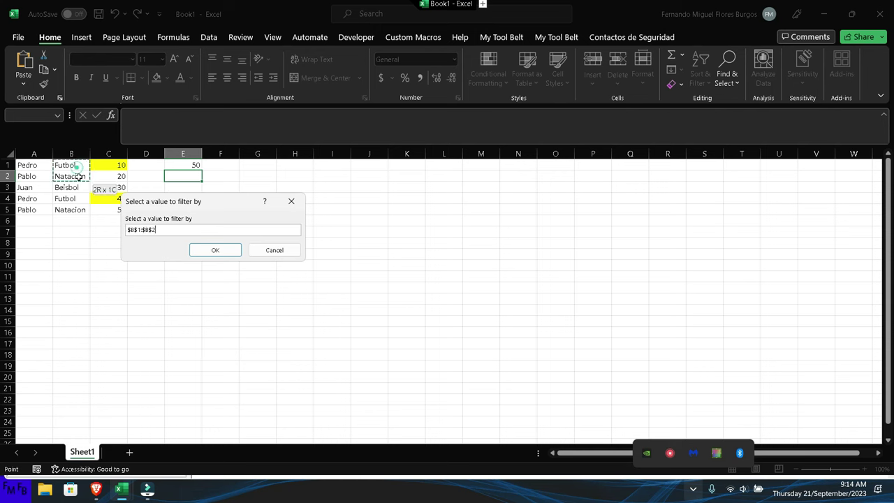
{"action": "key", "text": "Return"}
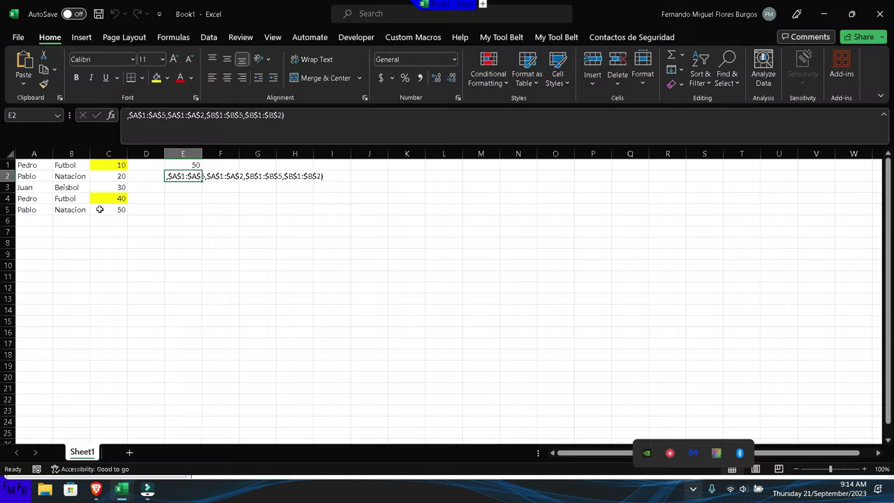
{"action": "key", "text": "alt+Tab"}
{"action": "key", "text": "alt+Tab"}
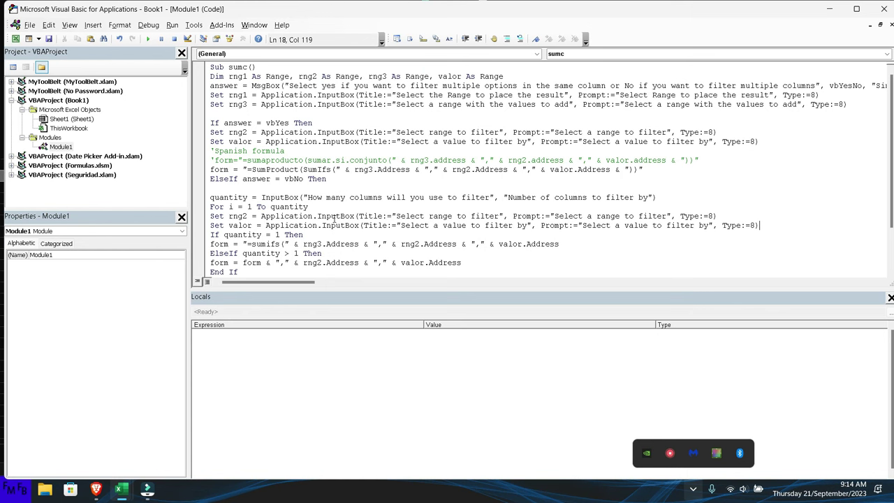
{"action": "scroll", "coordinate": [334, 220], "scroll_direction": "down", "scroll_amount": 2}
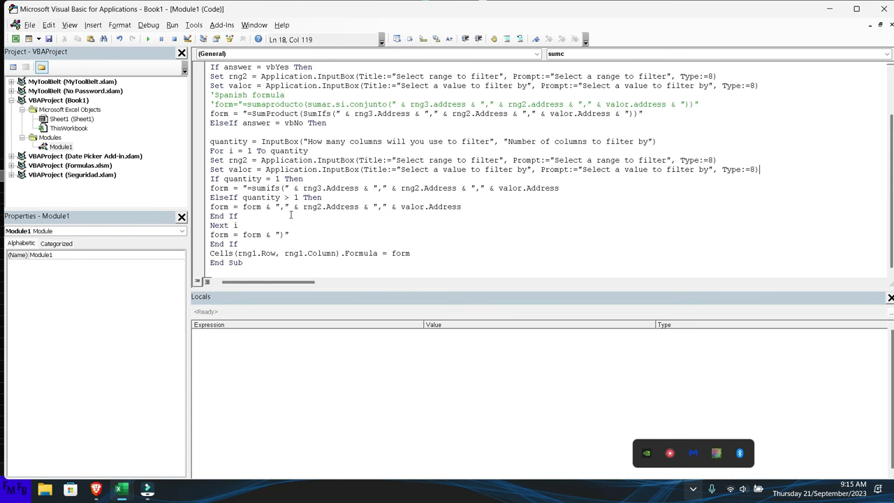
Step into sumc, choose multiple-column filtering and set E2 as the result cell
{"action": "key", "text": "F8"}
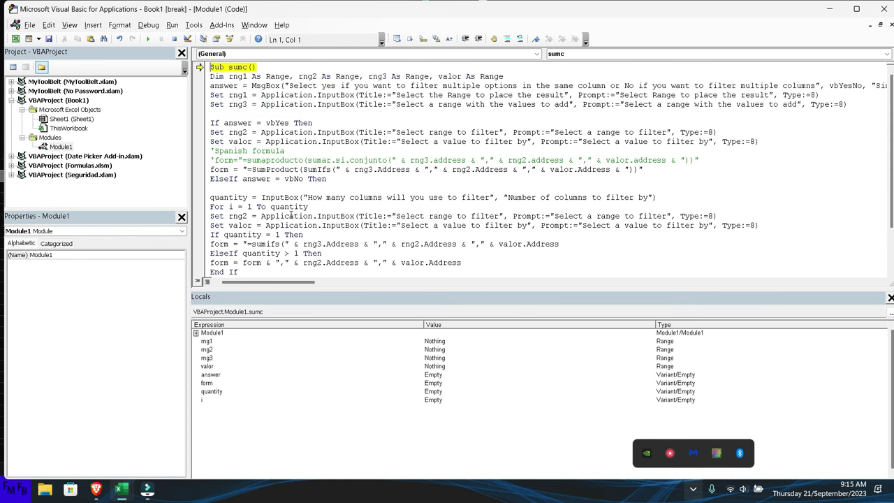
{"action": "key", "text": "F8"}
{"action": "key", "text": "F8"}
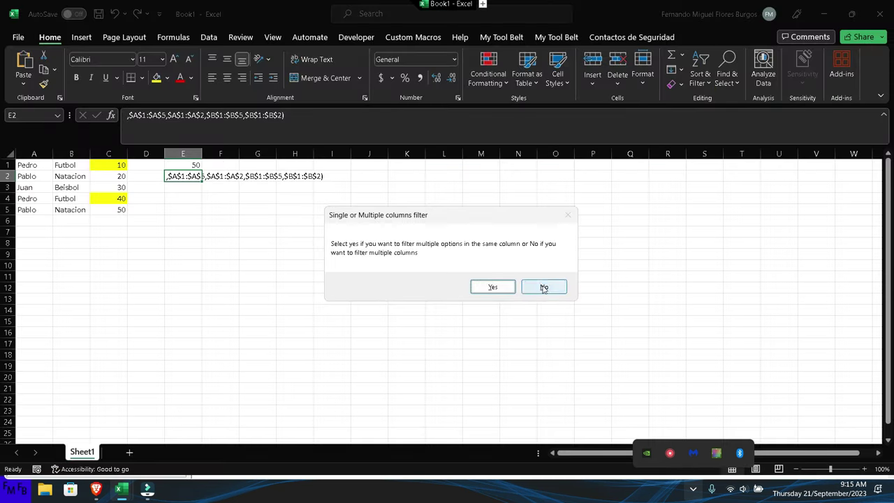
{"action": "left_click", "coordinate": [543, 286]}
{"action": "key", "text": "F8"}
{"action": "key", "text": "alt+Tab"}
{"action": "left_click", "coordinate": [191, 177]}
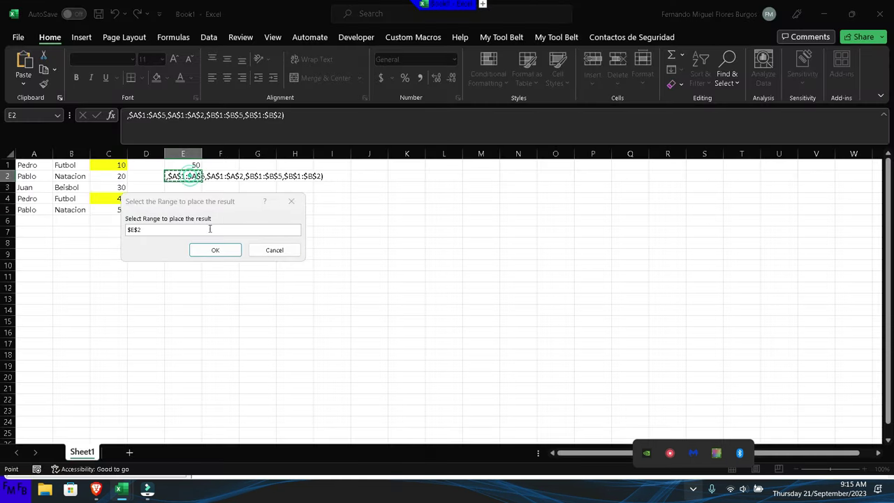
{"action": "left_click", "coordinate": [215, 250]}
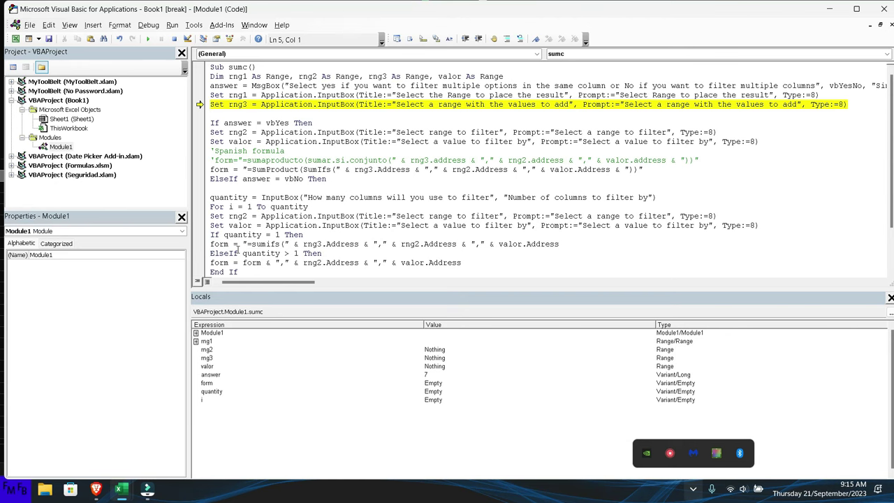
Give the macro C1:C5 as the range to sum
{"action": "key", "text": "F8"}
{"action": "key", "text": "alt+Tab"}
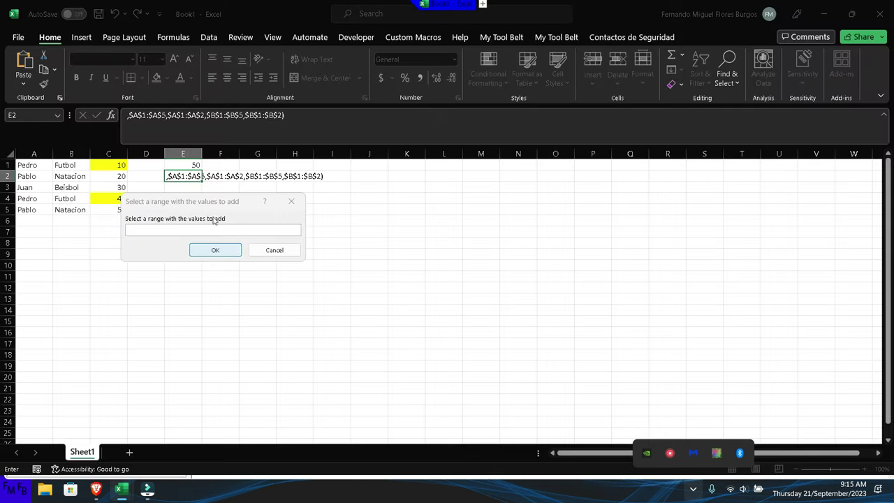
{"action": "left_click_drag", "start_coordinate": [118, 165], "coordinate": [116, 209]}
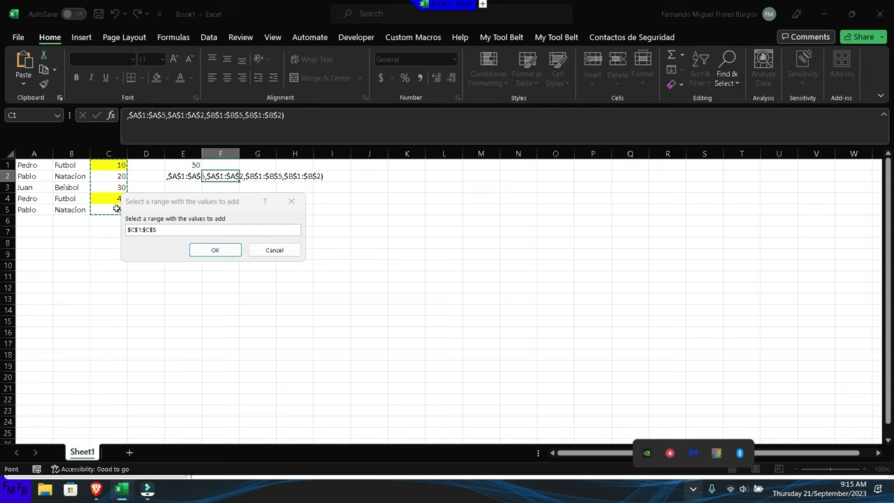
{"action": "left_click", "coordinate": [214, 249]}
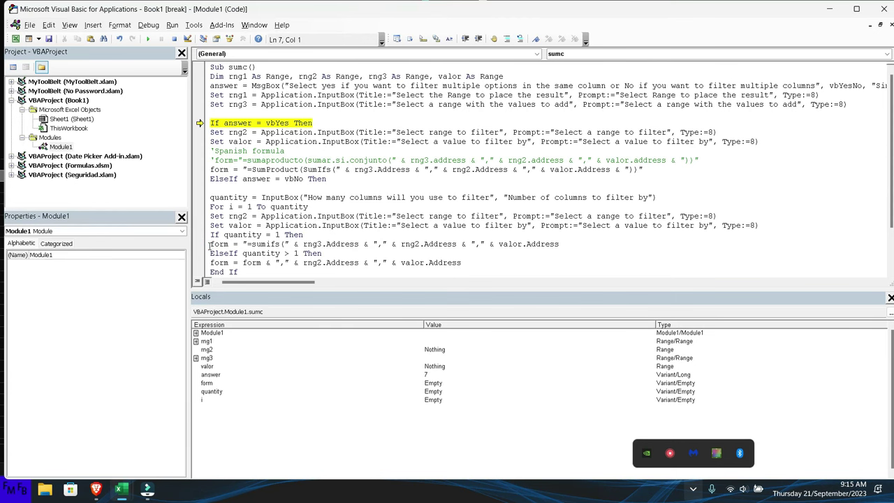
Step to the column-count prompt, enter 2 filter columns and enter the loop
{"action": "key", "text": "F8"}
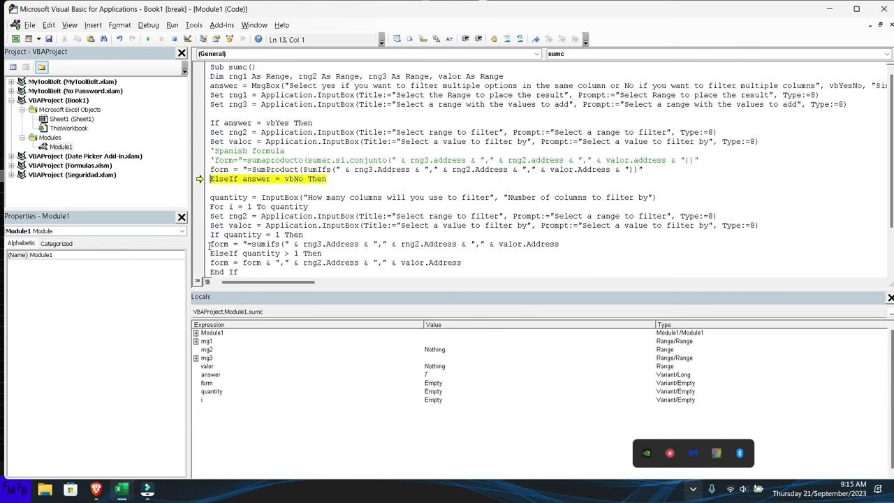
{"action": "key", "text": "F8"}
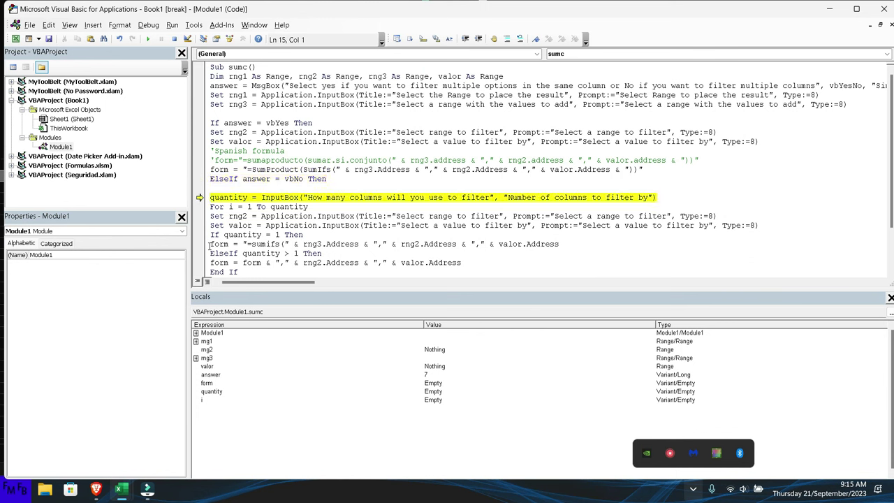
{"action": "key", "text": "F8"}
{"action": "type", "text": "2"}
{"action": "key", "text": "Return"}
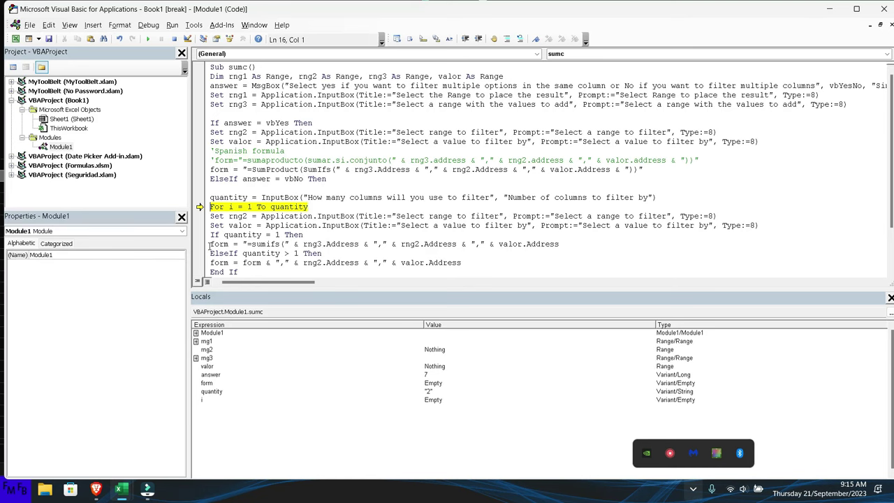
{"action": "key", "text": "F8"}
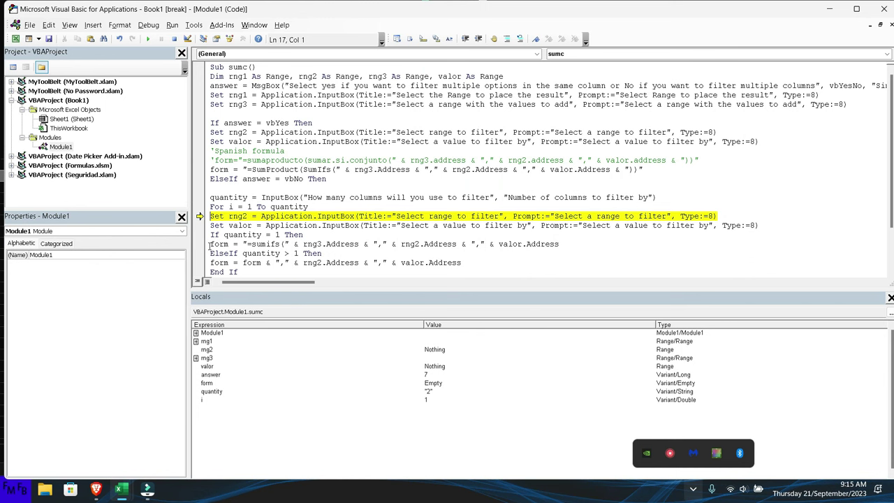
Supply A1:A3 as the first filter range
{"action": "key", "text": "F5"}
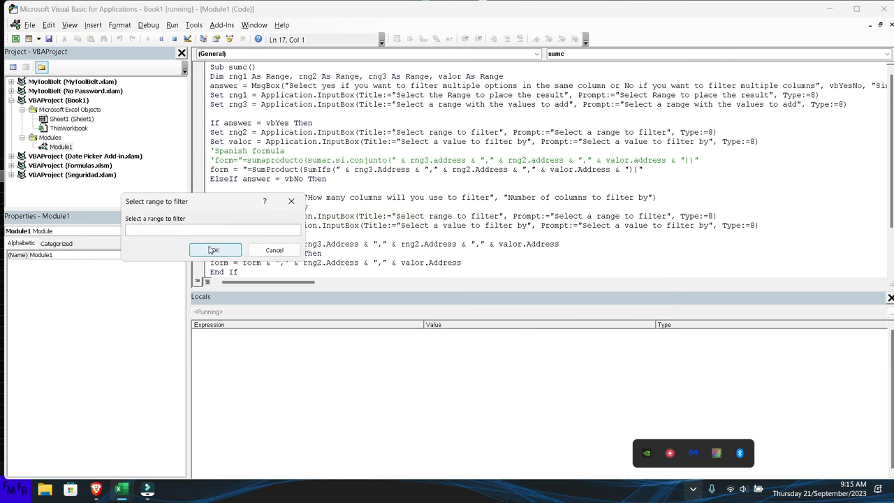
{"action": "key", "text": "alt+Tab"}
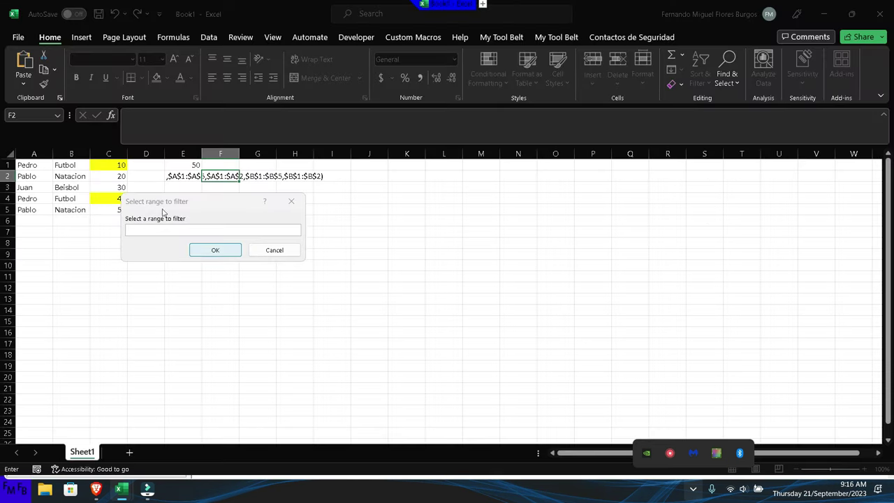
{"action": "mouse_move", "coordinate": [42, 160]}
{"action": "left_mouse_down"}
{"action": "mouse_move", "coordinate": [35, 196]}
{"action": "mouse_move", "coordinate": [52, 211]}
{"action": "left_mouse_up"}
{"action": "left_click", "coordinate": [203, 253]}
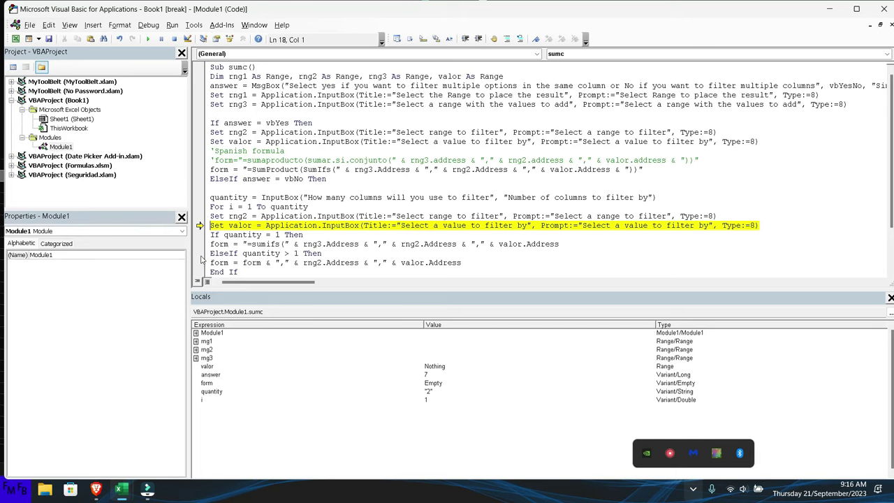
Supply A1:A2 as the filter criterion and step through the single-column check
{"action": "key", "text": "F8"}
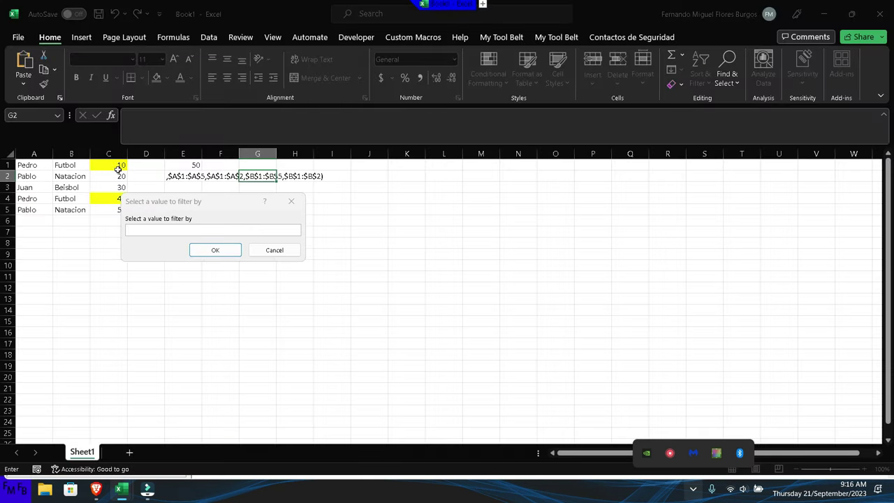
{"action": "left_click_drag", "start_coordinate": [35, 165], "coordinate": [35, 176]}
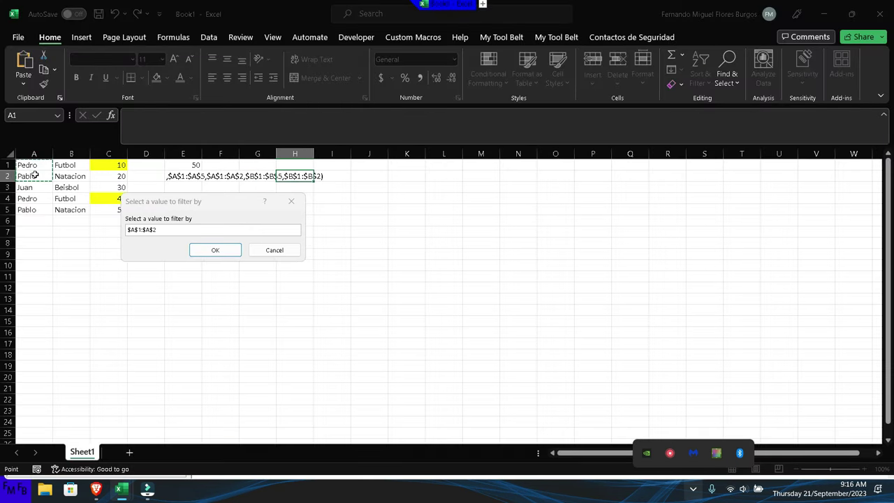
{"action": "left_click", "coordinate": [194, 250]}
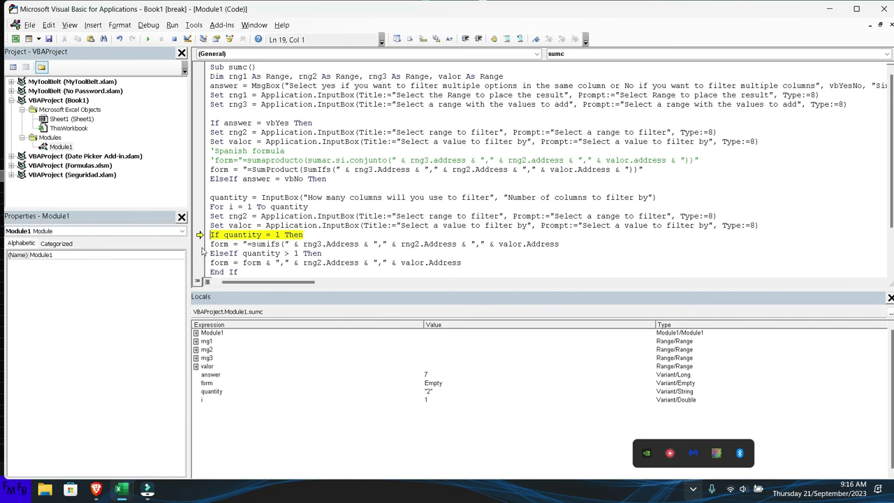
{"action": "key", "text": "F8"}
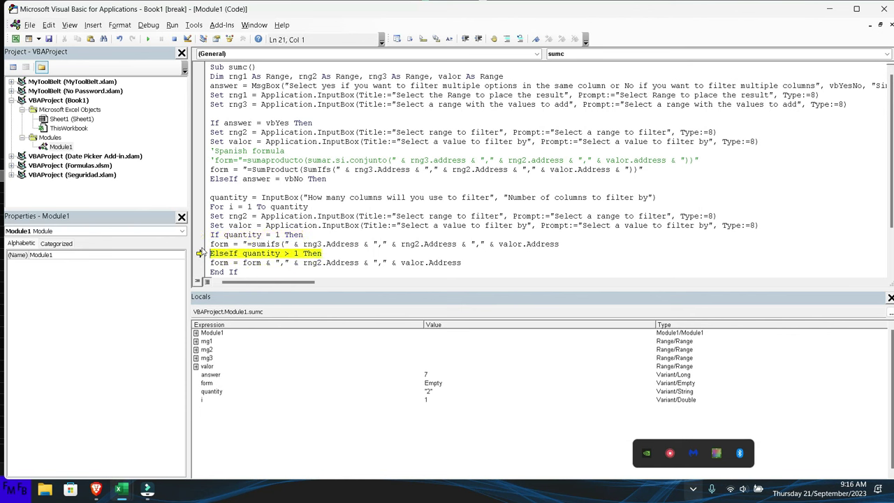
{"action": "mouse_move", "coordinate": [235, 239]}
Change the If condition to test i = 1 instead of quantity
{"action": "left_click", "coordinate": [247, 237]}
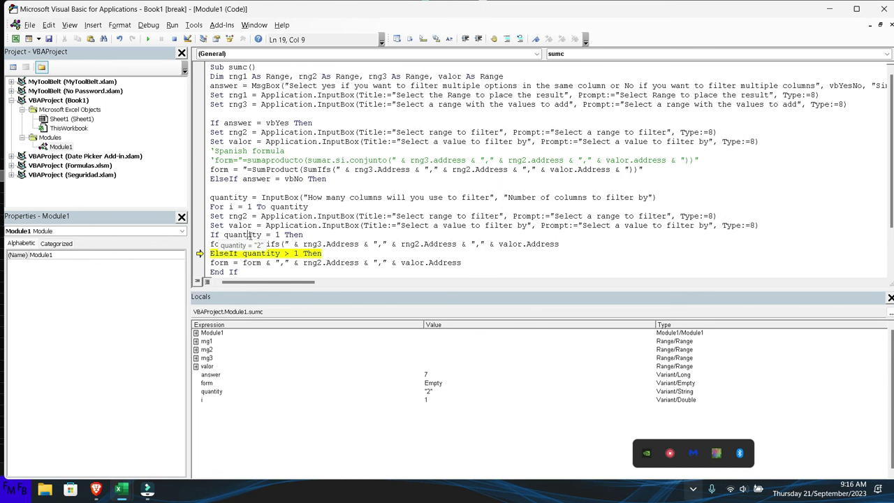
{"action": "left_click", "coordinate": [262, 236]}
{"action": "double_click", "coordinate": [262, 235]}
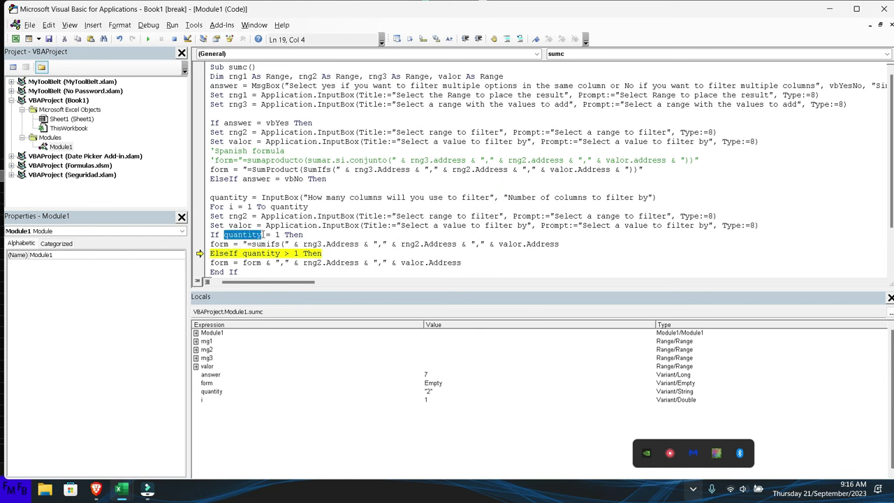
{"action": "type", "text": "i"}
Change the ElseIf condition to test i > 1, then reset the debug run
{"action": "key", "text": "Down"}
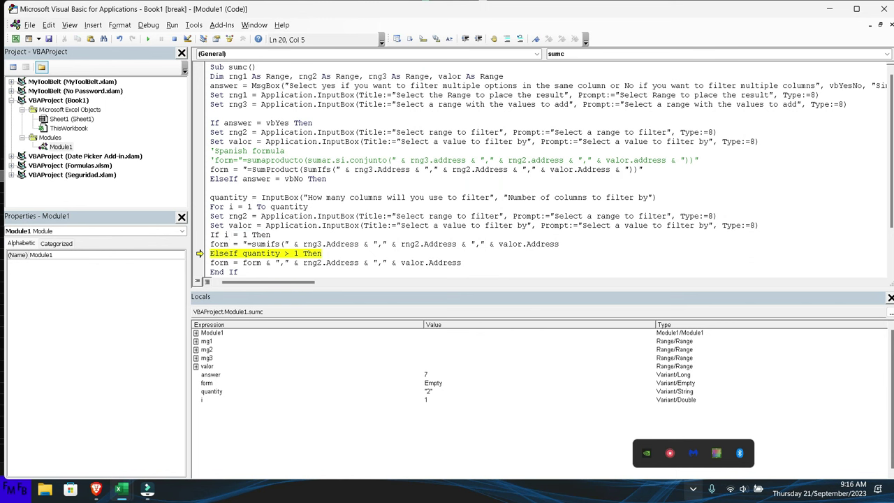
{"action": "left_click", "coordinate": [281, 253]}
{"action": "double_click", "coordinate": [269, 254]}
{"action": "type", "text": "i"}
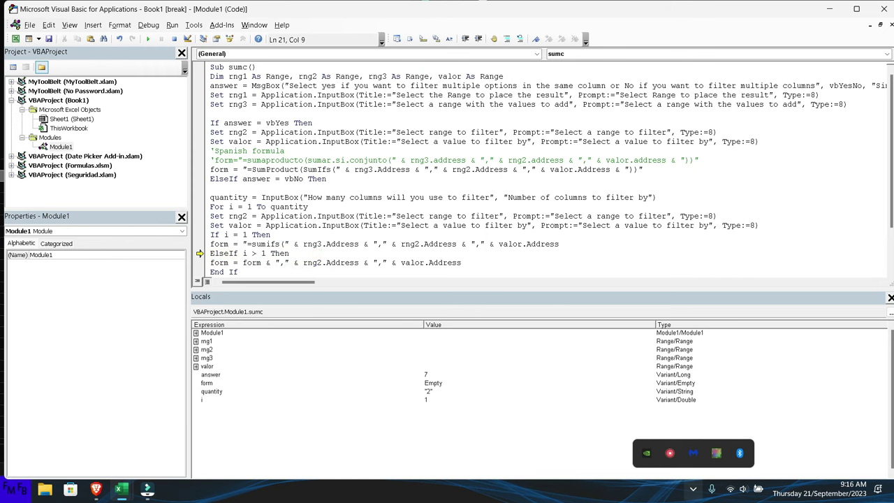
{"action": "left_click", "coordinate": [174, 38]}
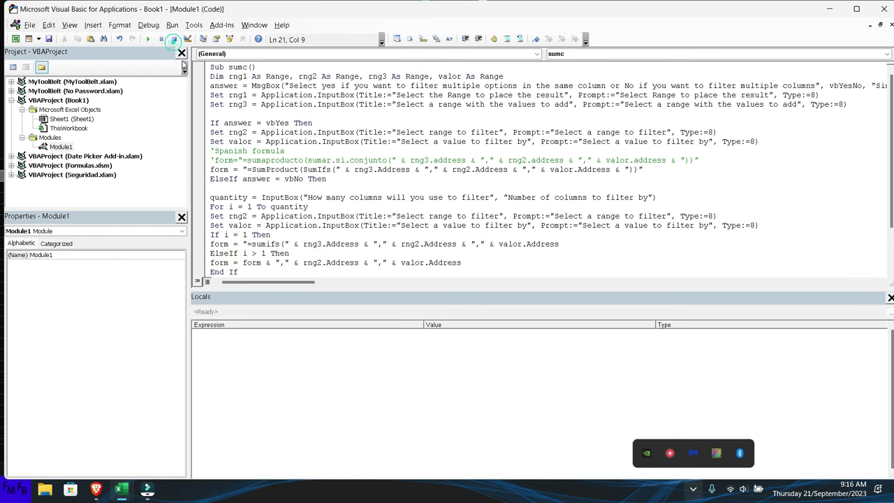
Rerun sumc with multiple-column filtering and E2 as the result cell
{"action": "key", "text": "alt+F11"}
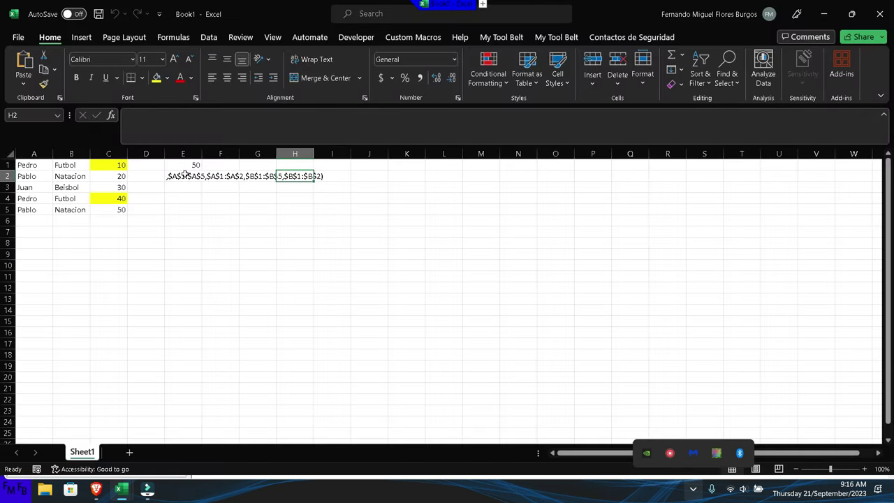
{"action": "key", "text": "alt+F11"}
{"action": "key", "text": "F5"}
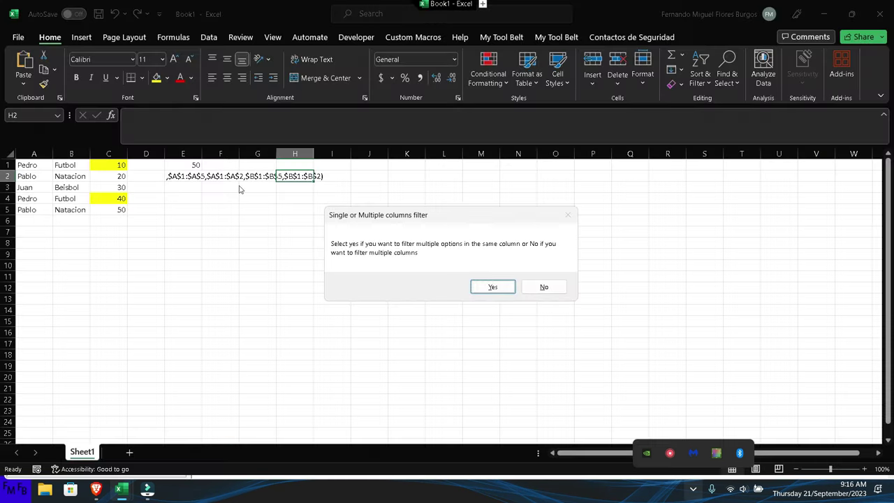
{"action": "left_click", "coordinate": [544, 287]}
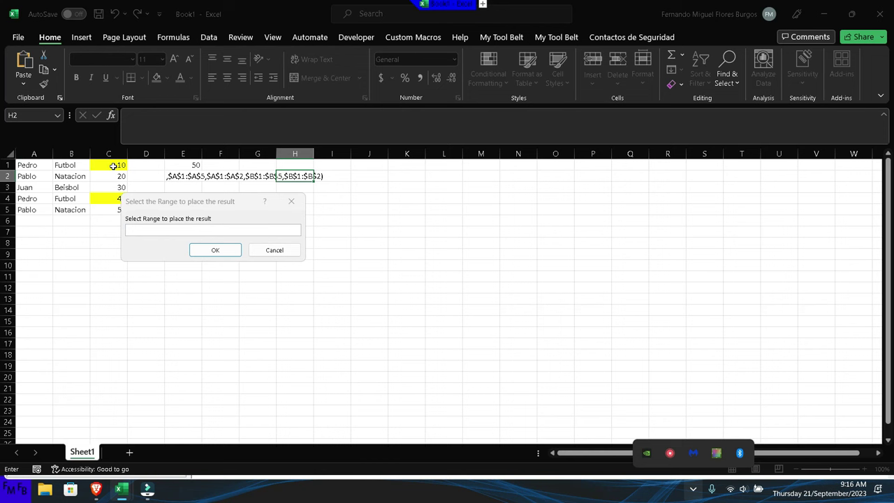
{"action": "left_click", "coordinate": [182, 178]}
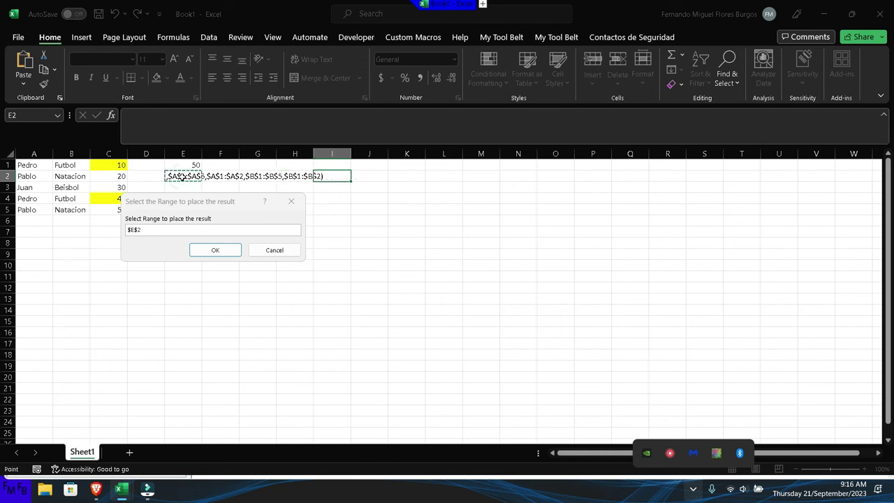
{"action": "left_click", "coordinate": [214, 250]}
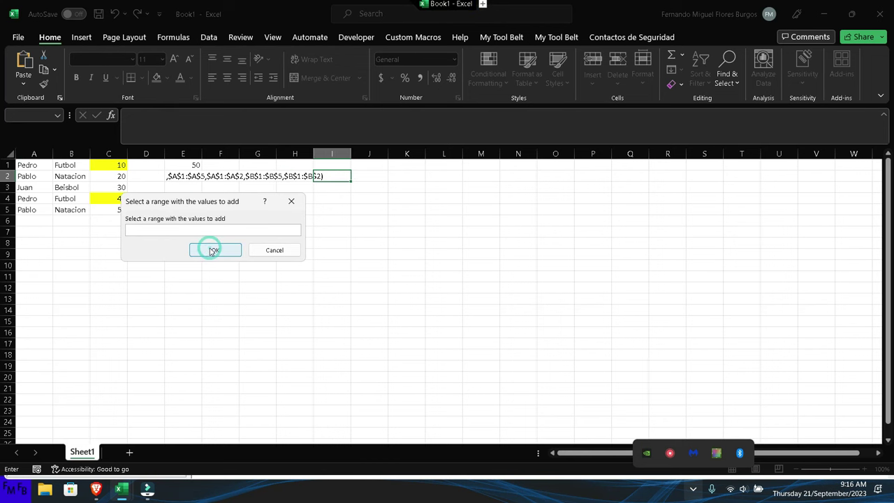
Sum C1:C5 and set the filter column count to 1
{"action": "left_click_drag", "start_coordinate": [107, 164], "coordinate": [103, 211]}
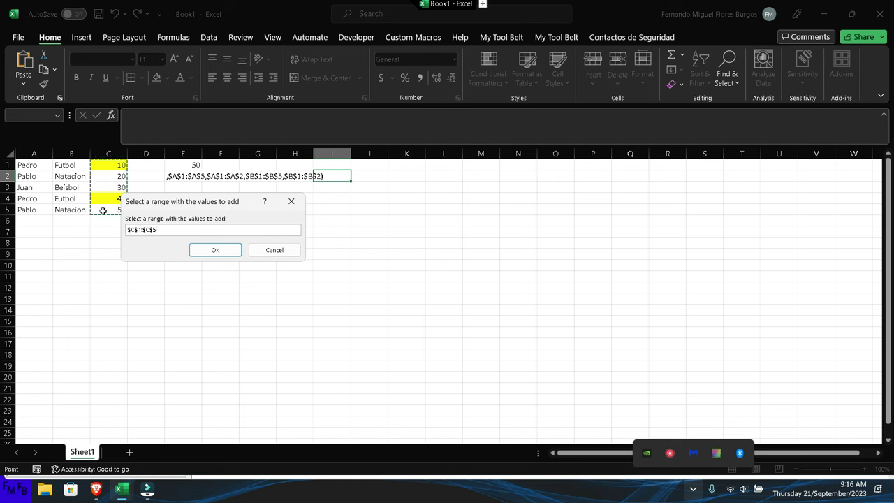
{"action": "key", "text": "Return"}
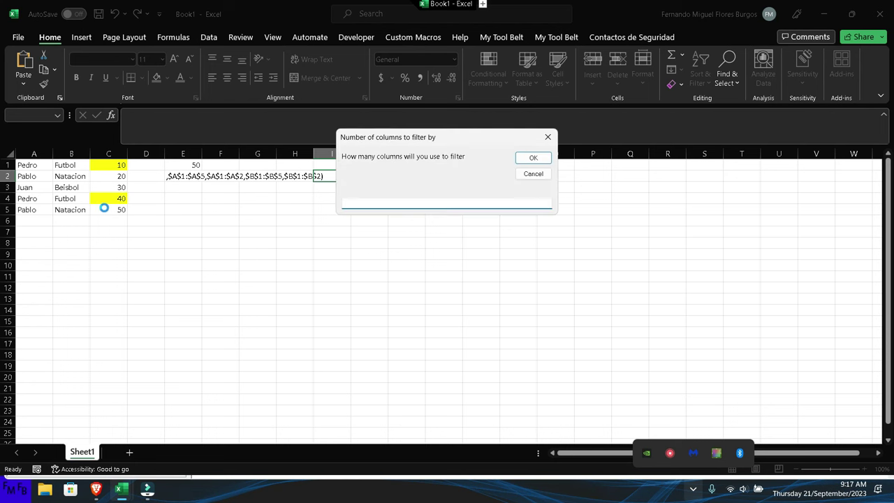
{"action": "type", "text": "1"}
{"action": "key", "text": "Return"}
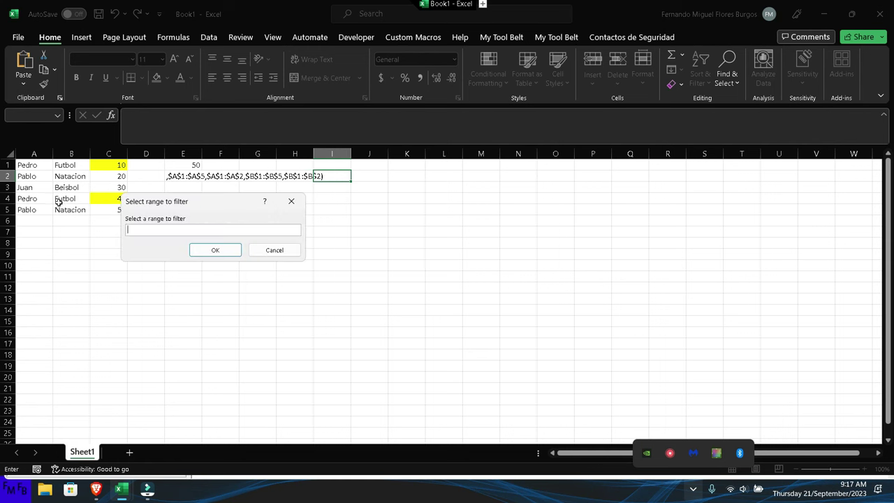
Filter A1:A5 by A1 and B1:B4 by B1, then view the result in Excel
{"action": "left_click_drag", "start_coordinate": [33, 165], "coordinate": [28, 205]}
{"action": "key", "text": "Return"}
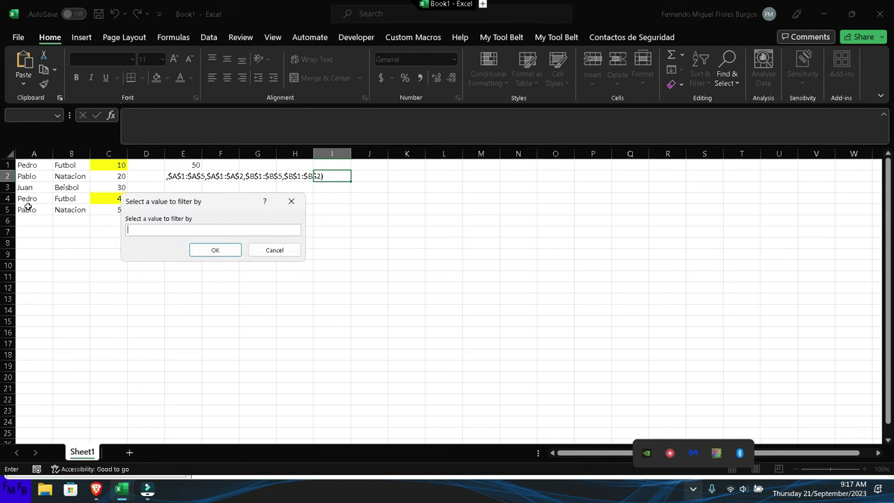
{"action": "left_click", "coordinate": [26, 165]}
{"action": "key", "text": "Return"}
{"action": "left_click_drag", "start_coordinate": [64, 164], "coordinate": [66, 209]}
{"action": "key", "text": "Return"}
{"action": "left_click", "coordinate": [66, 167]}
{"action": "key", "text": "Return"}
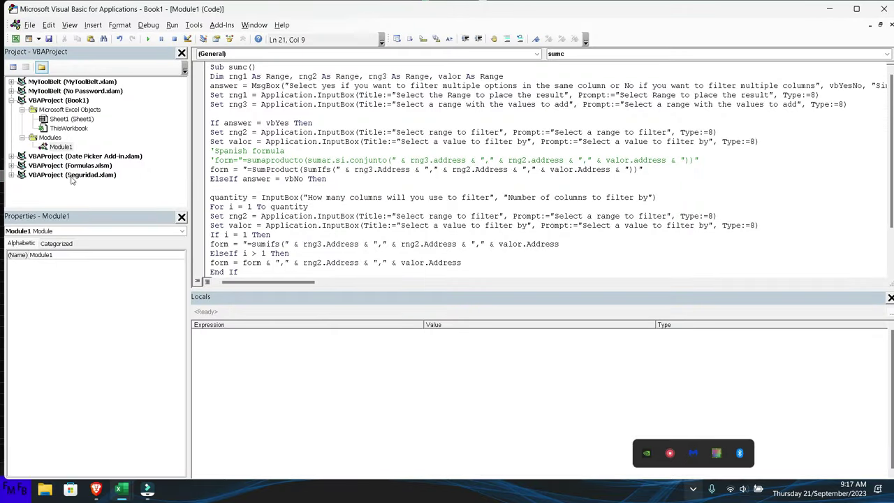
{"action": "key", "text": "alt+F11"}
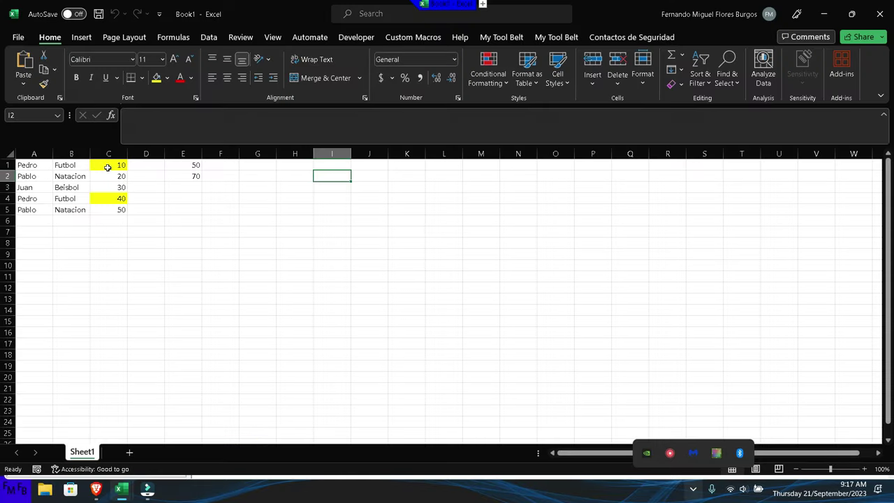
Compare C1:C2 and C4 with E2's SUMIFS formula to confirm the total of 70
{"action": "left_click_drag", "start_coordinate": [108, 166], "coordinate": [109, 176]}
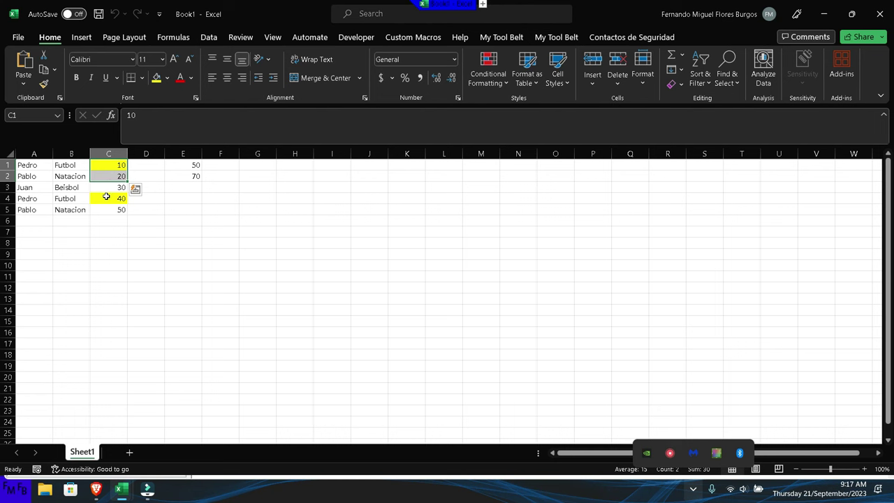
{"action": "left_click", "coordinate": [107, 198]}
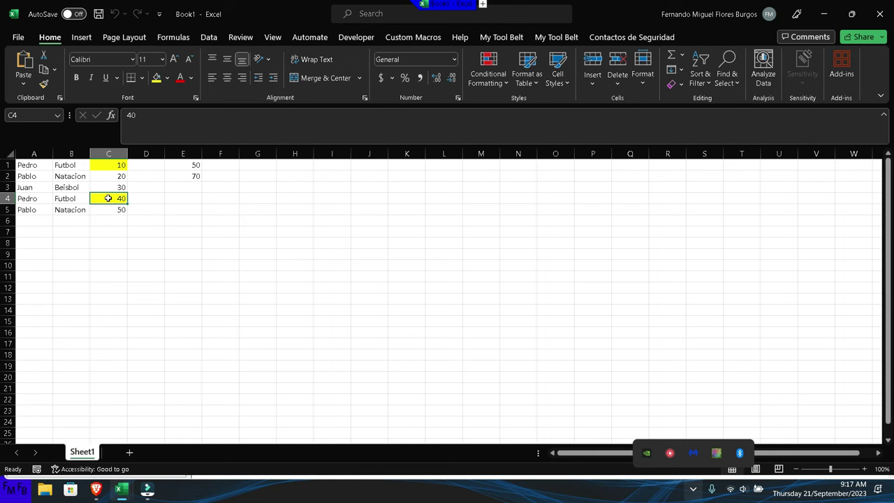
{"action": "left_click", "coordinate": [179, 174]}
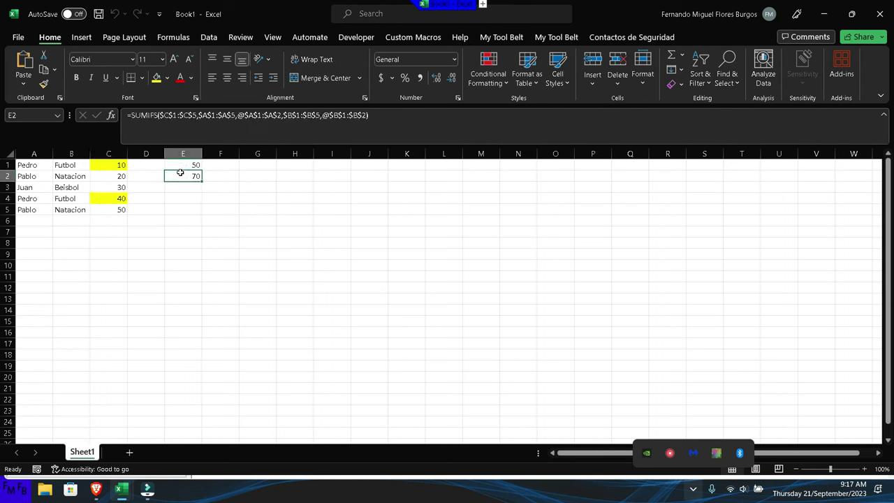
{"action": "double_click", "coordinate": [180, 173]}
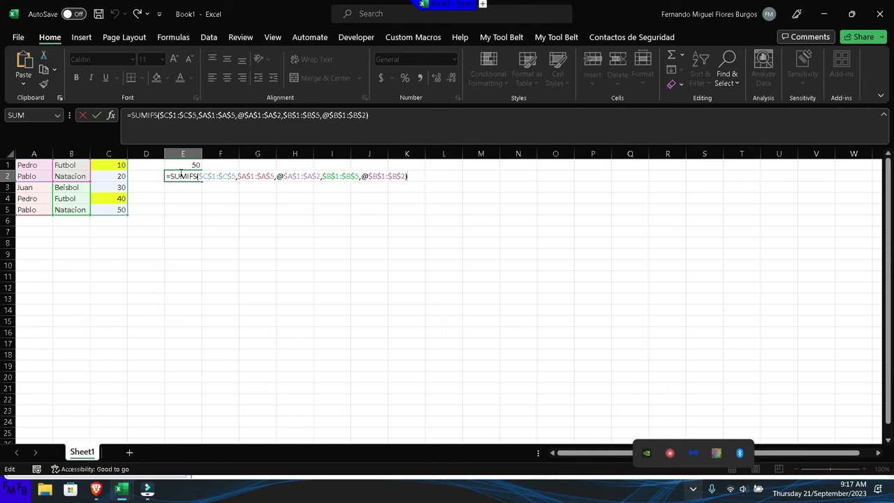
Leave E2 and rerun the sumc macro from the VBA editor
{"action": "key", "text": "ctrl+Return"}
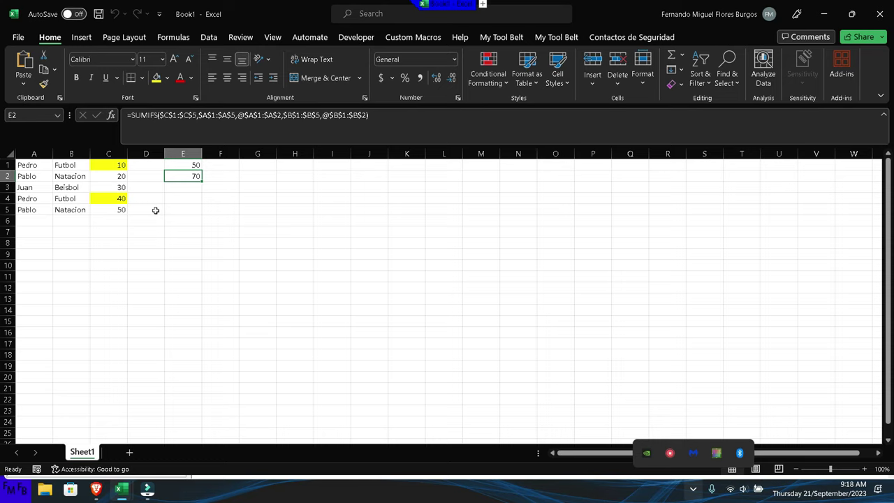
{"action": "key", "text": "alt+Tab"}
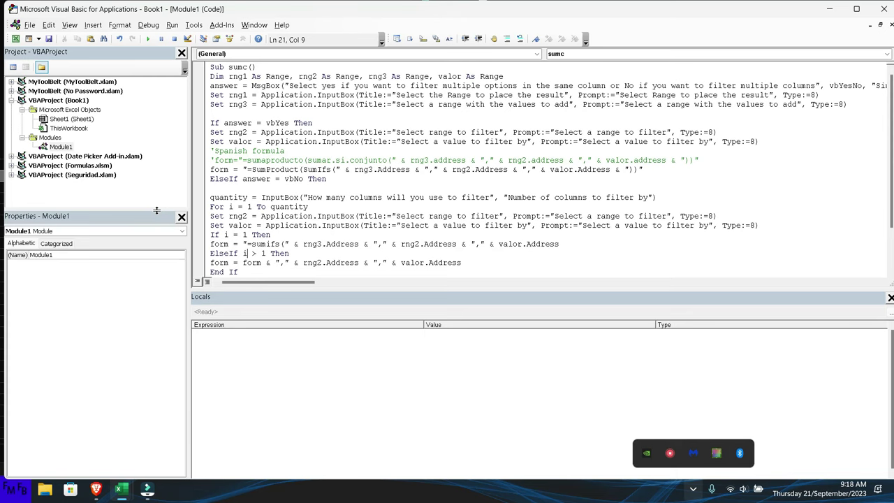
{"action": "key", "text": "F5"}
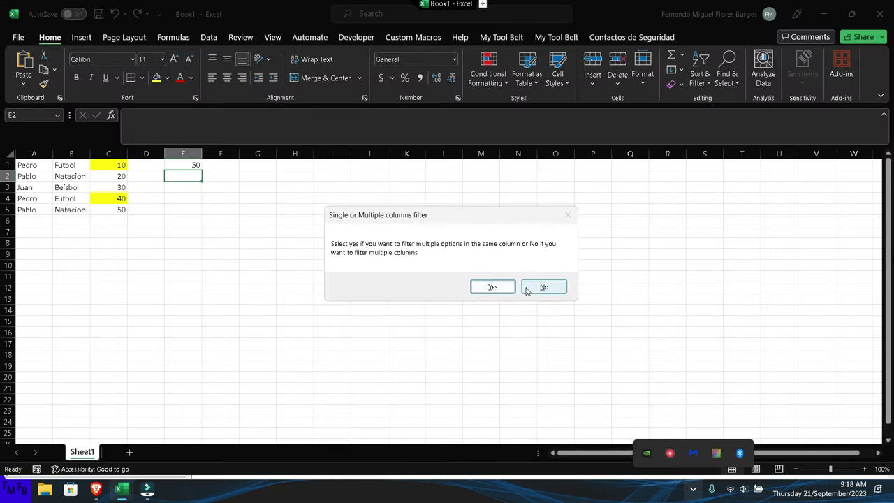
Choose multiple columns, result cell E2, column C values, and confirm the column count
{"action": "left_click", "coordinate": [524, 288]}
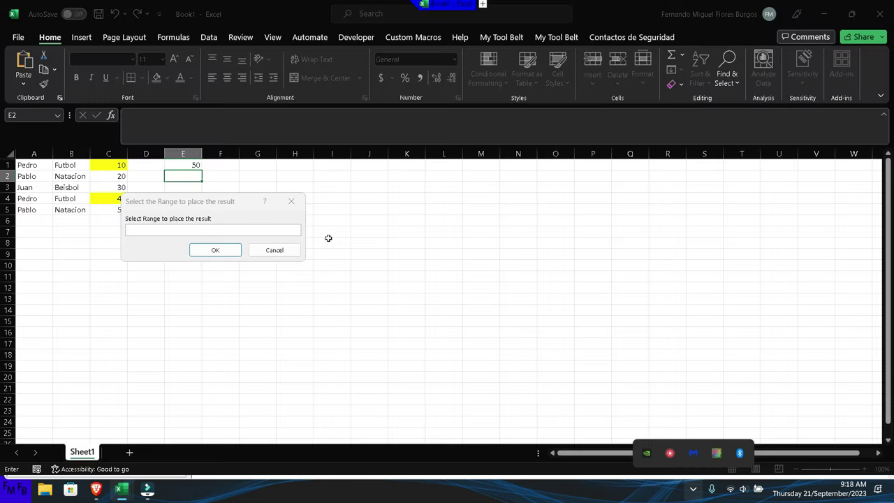
{"action": "left_click", "coordinate": [186, 176]}
{"action": "left_click", "coordinate": [208, 250]}
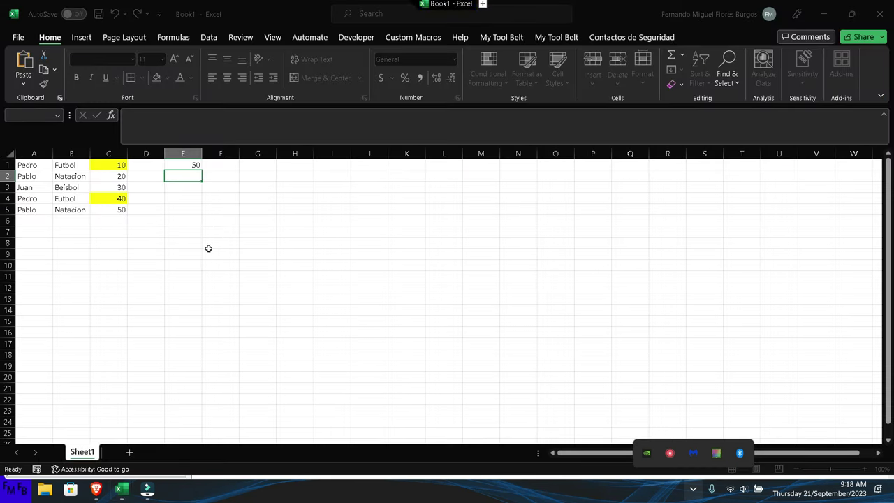
{"action": "left_click_drag", "start_coordinate": [111, 167], "coordinate": [107, 208]}
{"action": "key", "text": "Return"}
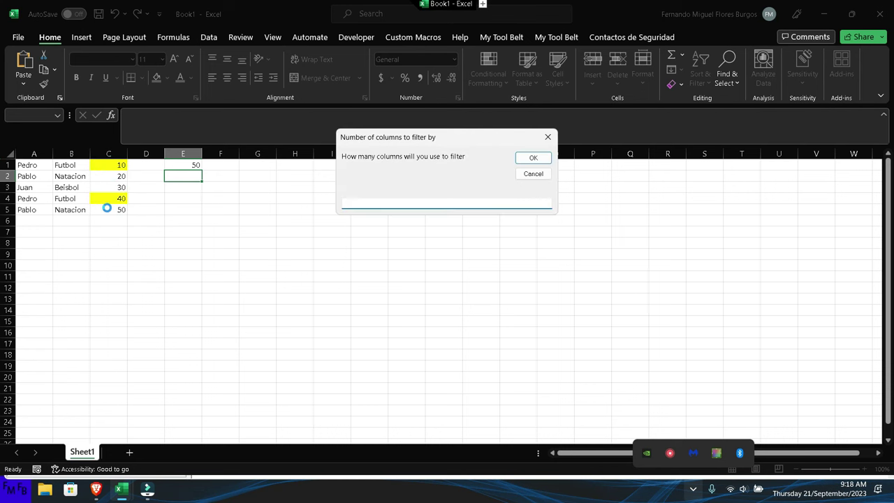
{"action": "key", "text": "Return"}
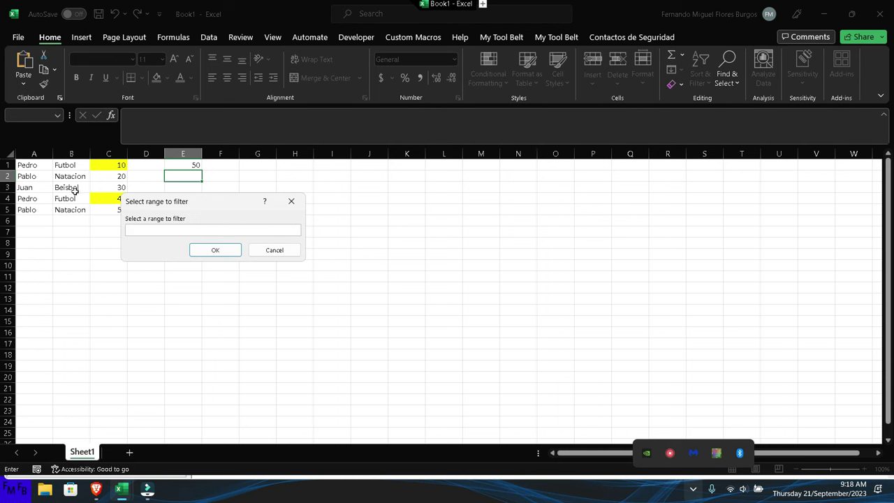
Filter range A1:A5 with criteria A1:A2
{"action": "left_click", "coordinate": [40, 165]}
{"action": "left_click_drag", "start_coordinate": [41, 173], "coordinate": [35, 209]}
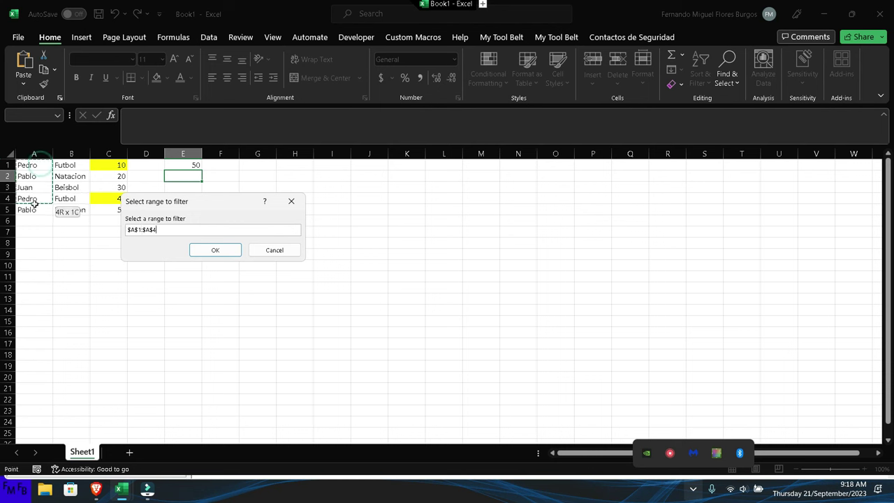
{"action": "key", "text": "Return"}
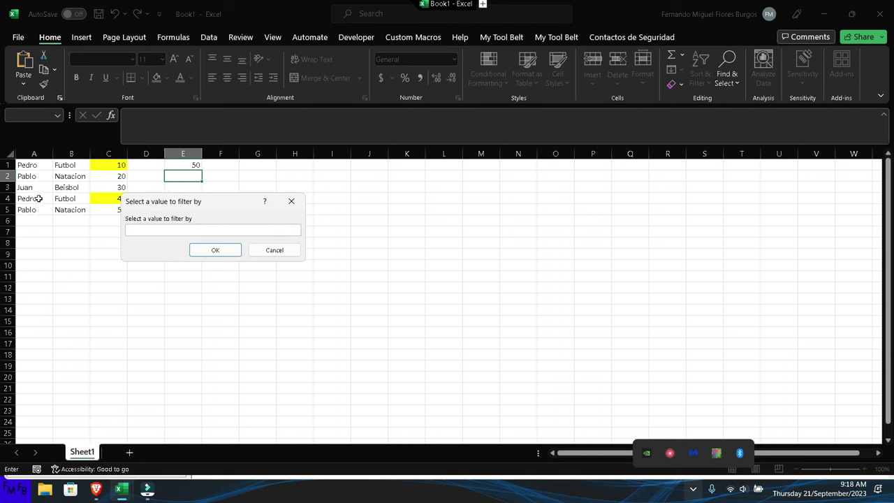
{"action": "left_click_drag", "start_coordinate": [35, 166], "coordinate": [37, 171]}
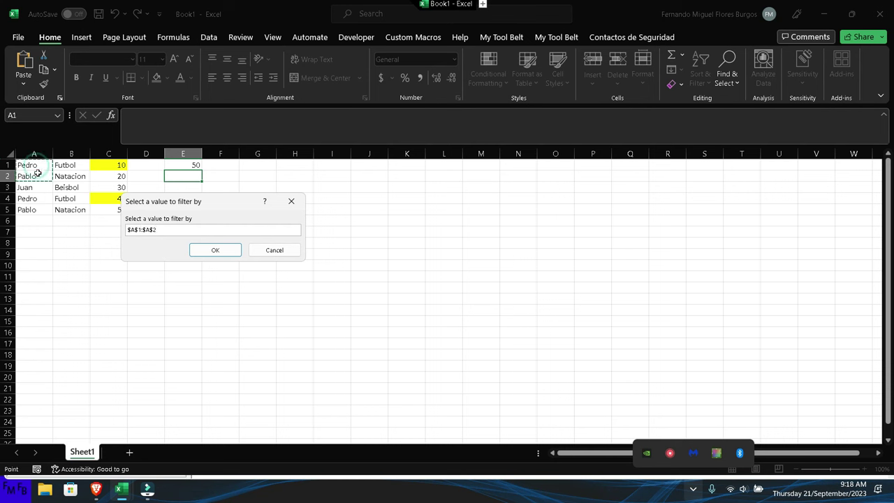
{"action": "key", "text": "Return"}
Filter range B1:B5 with criteria B1:B2 and return to the workbook
{"action": "left_click_drag", "start_coordinate": [65, 165], "coordinate": [63, 210]}
{"action": "key", "text": "Return"}
{"action": "left_click_drag", "start_coordinate": [72, 165], "coordinate": [72, 176]}
{"action": "key", "text": "Return"}
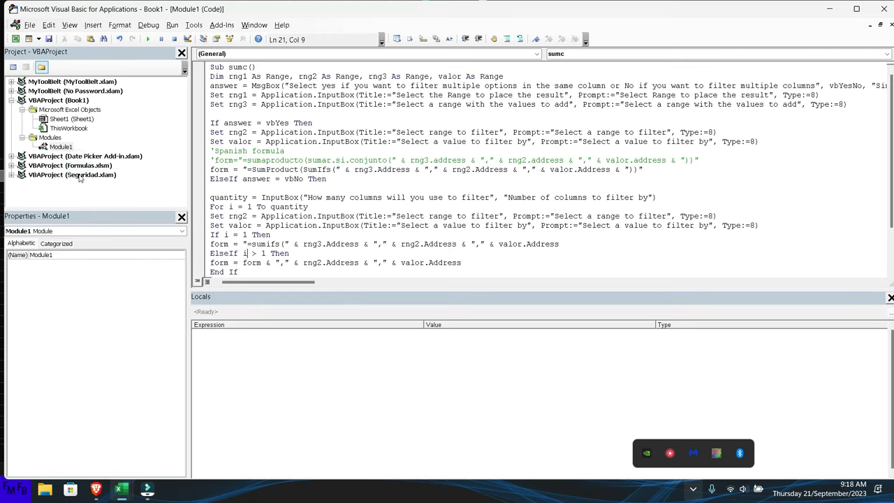
{"action": "key", "text": "alt+Tab"}
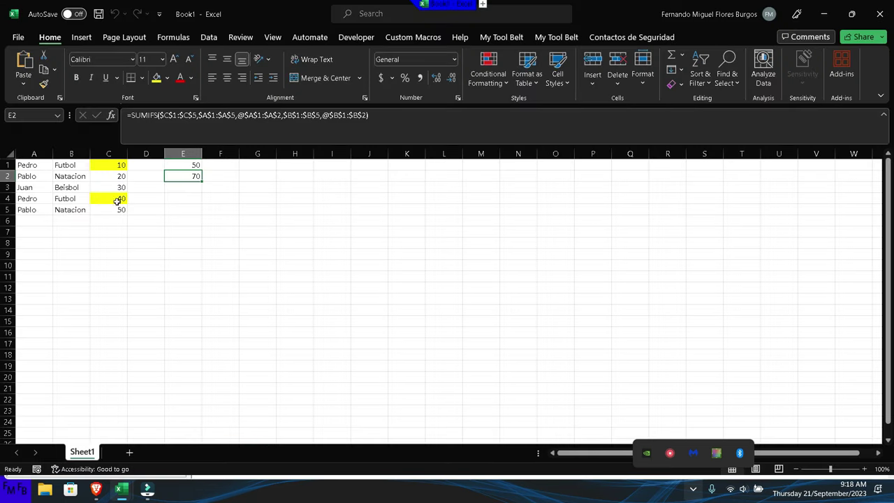
Confirm E2 holds the two-criteria SUMIFS over columns A and B returning 70
{"action": "key", "text": "F2"}
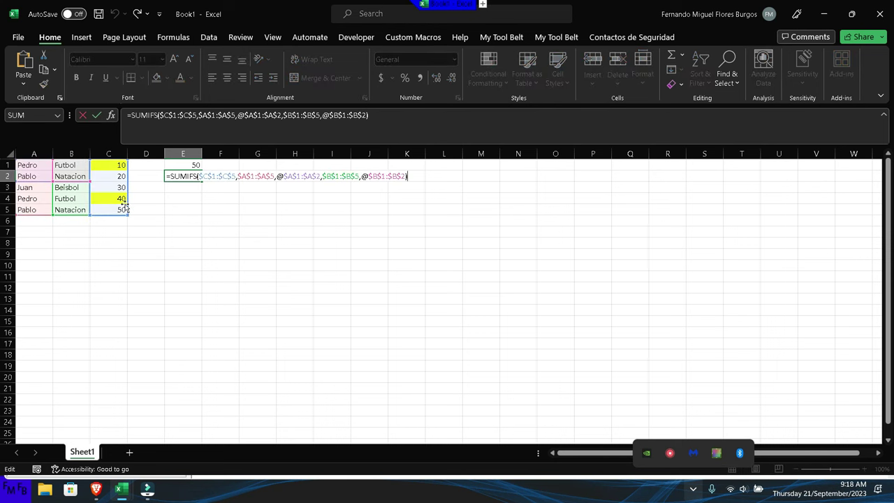
{"action": "key", "text": "Escape"}
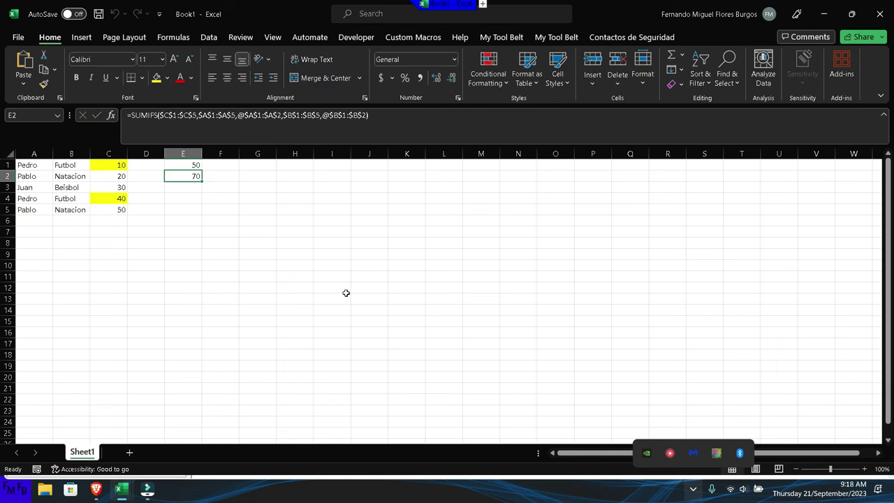
{"action": "left_click", "coordinate": [693, 494]}
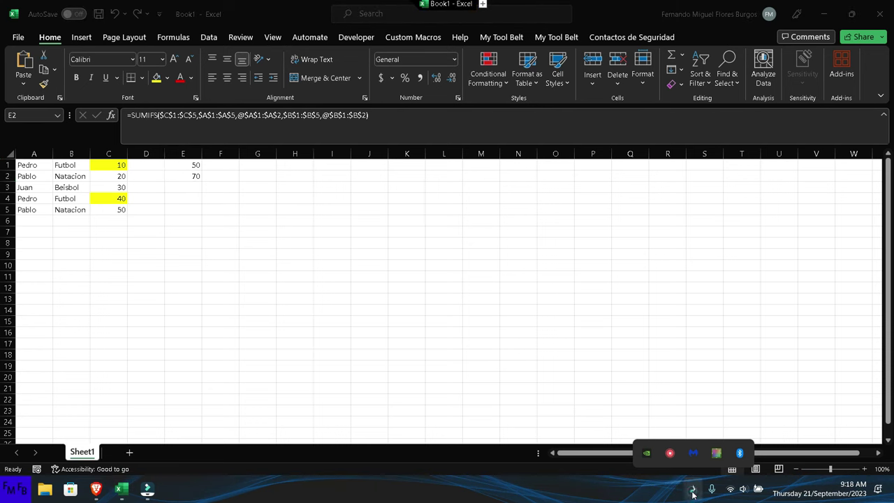